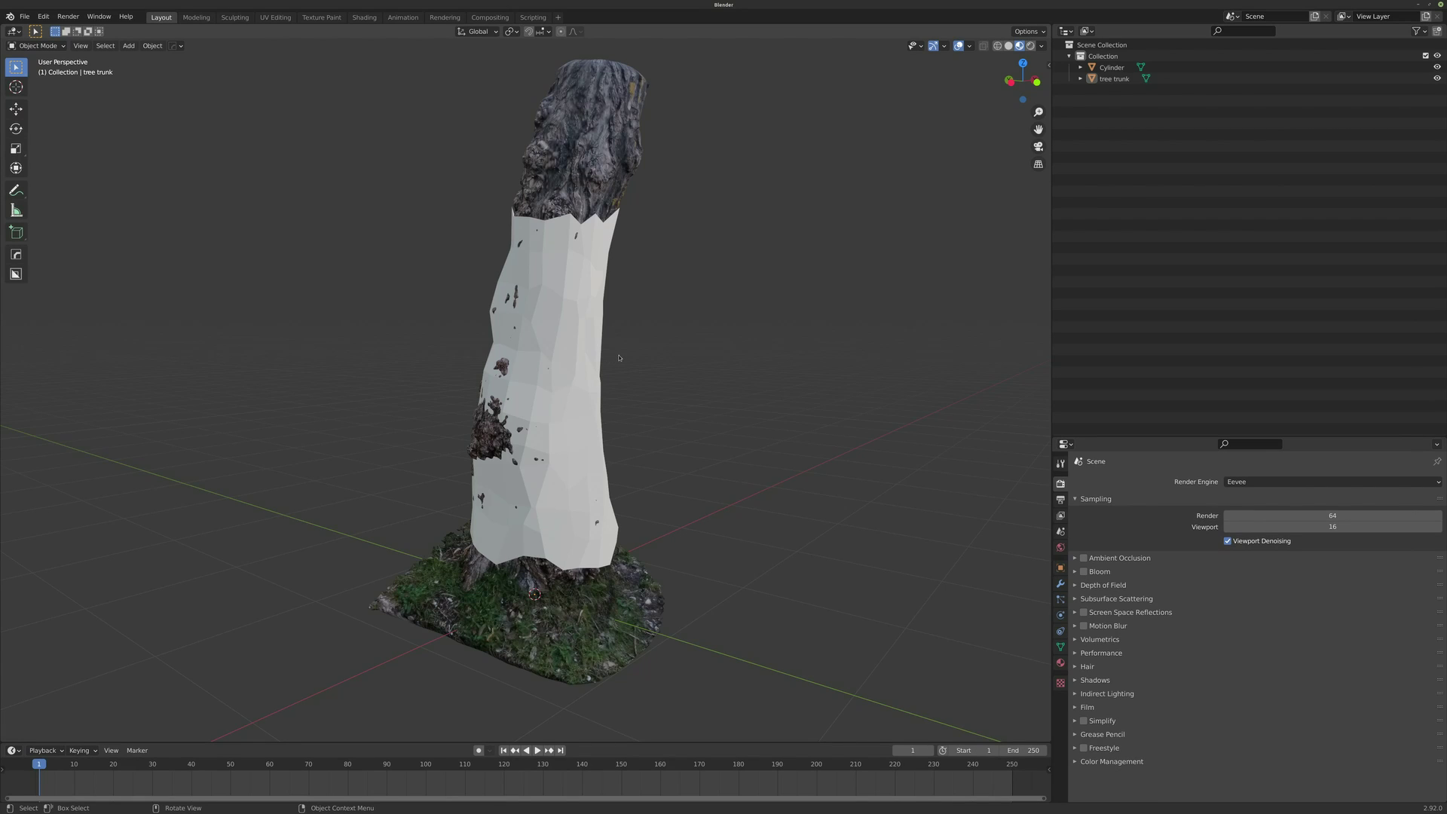
Select the low-poly cylinder and the scanned tree trunk in turn to tell the two overlapping objects apart
left_click(595, 258)
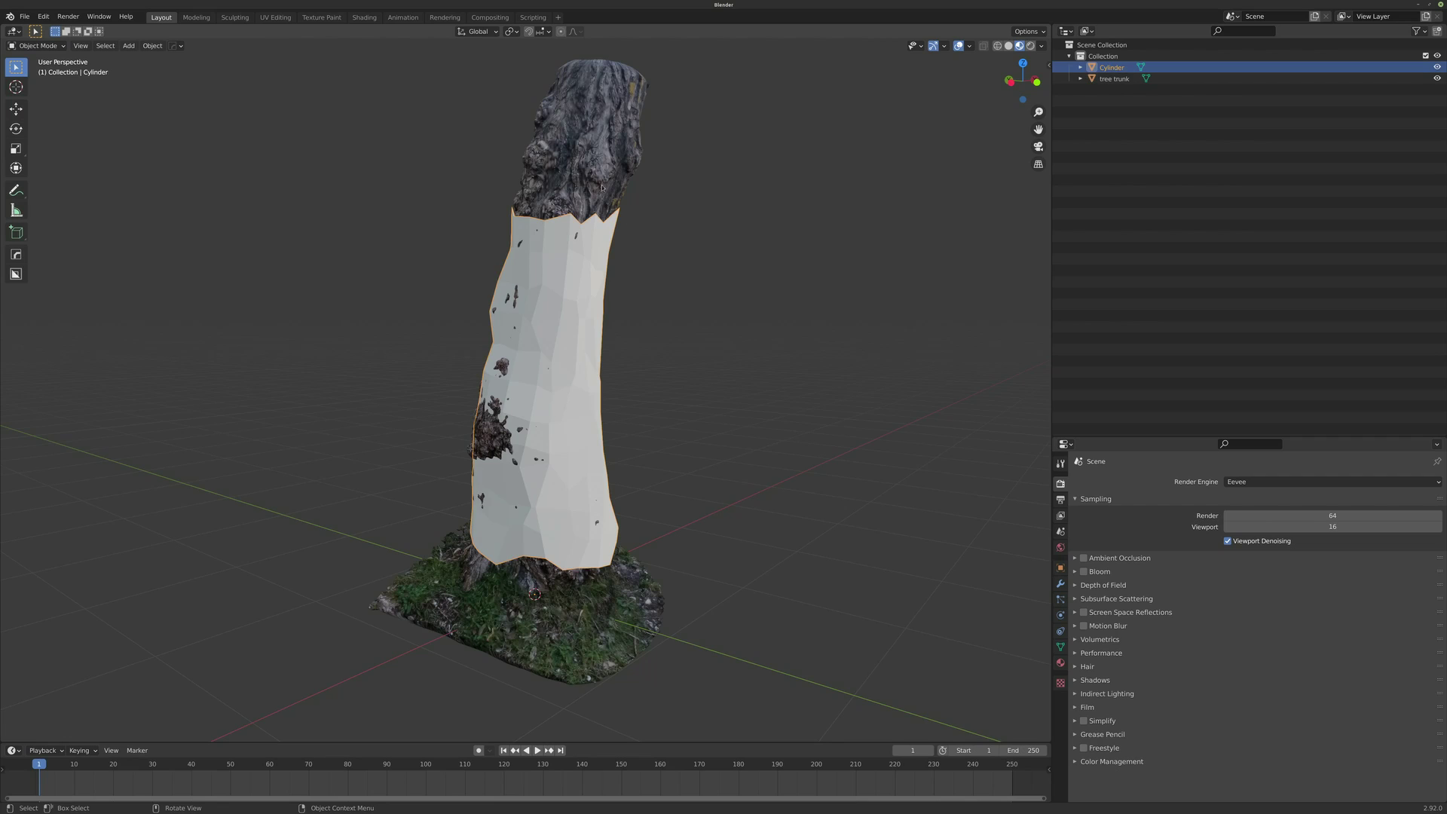
left_click(593, 151)
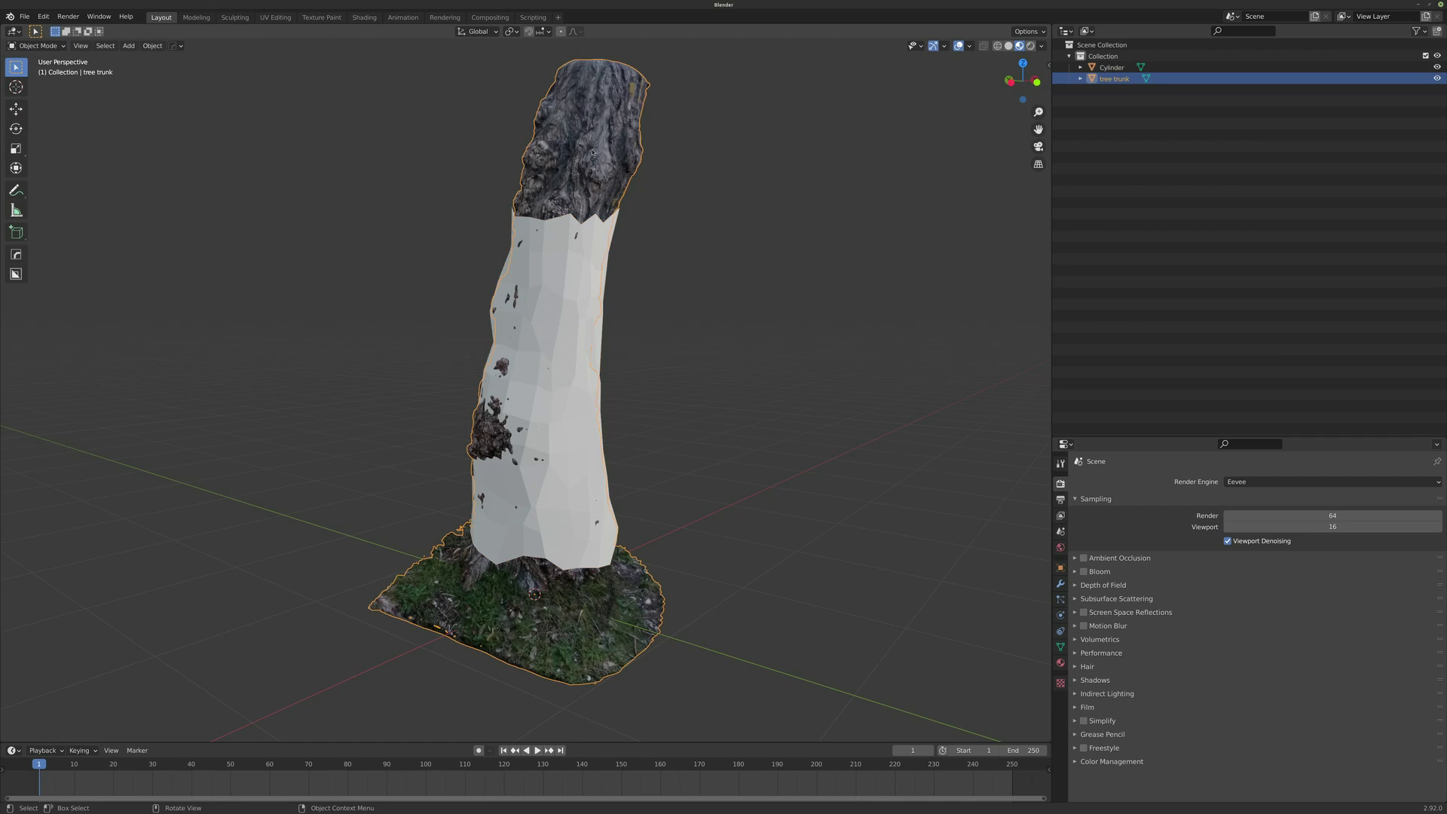
left_click(606, 259)
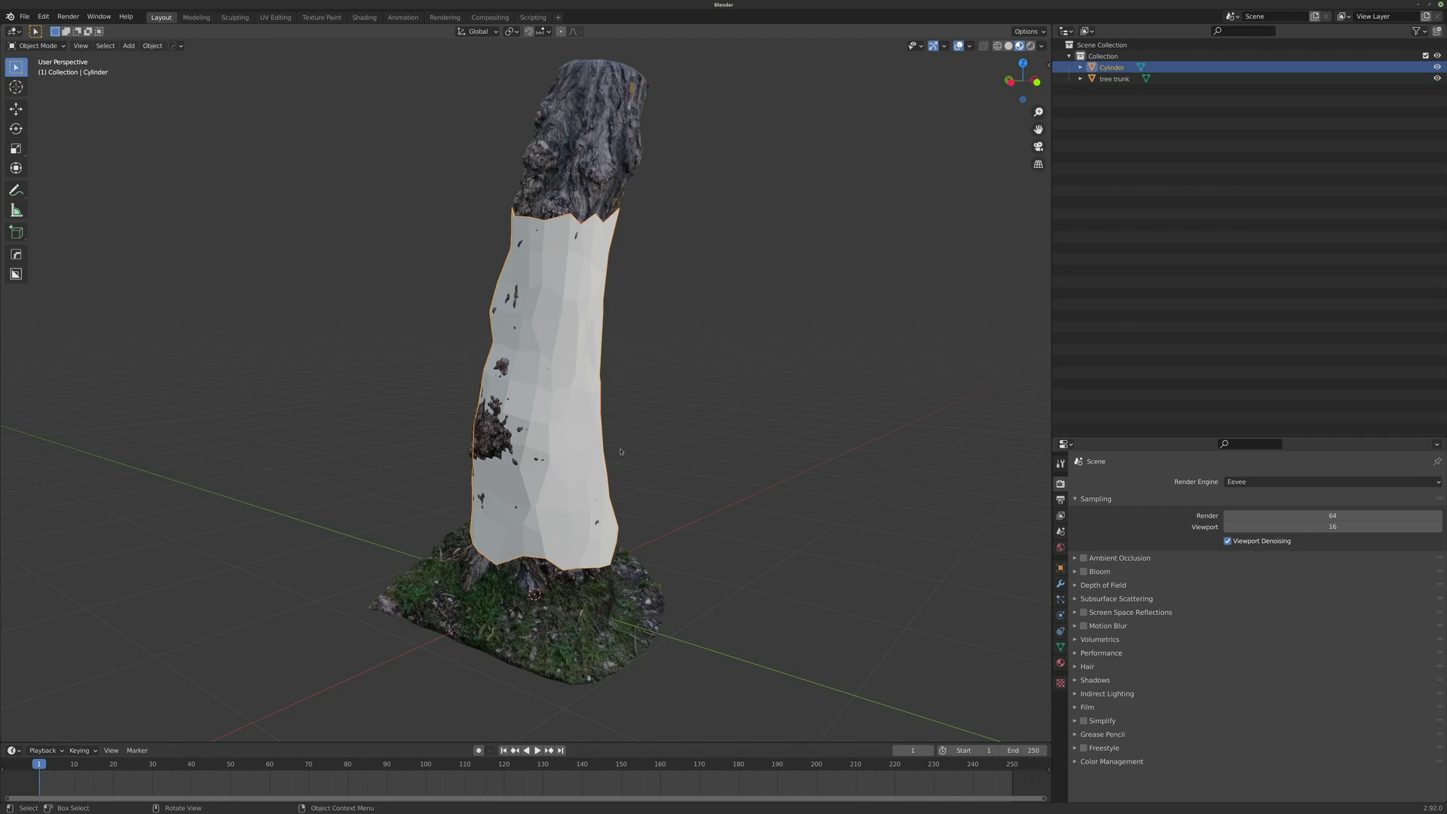
left_click(559, 611)
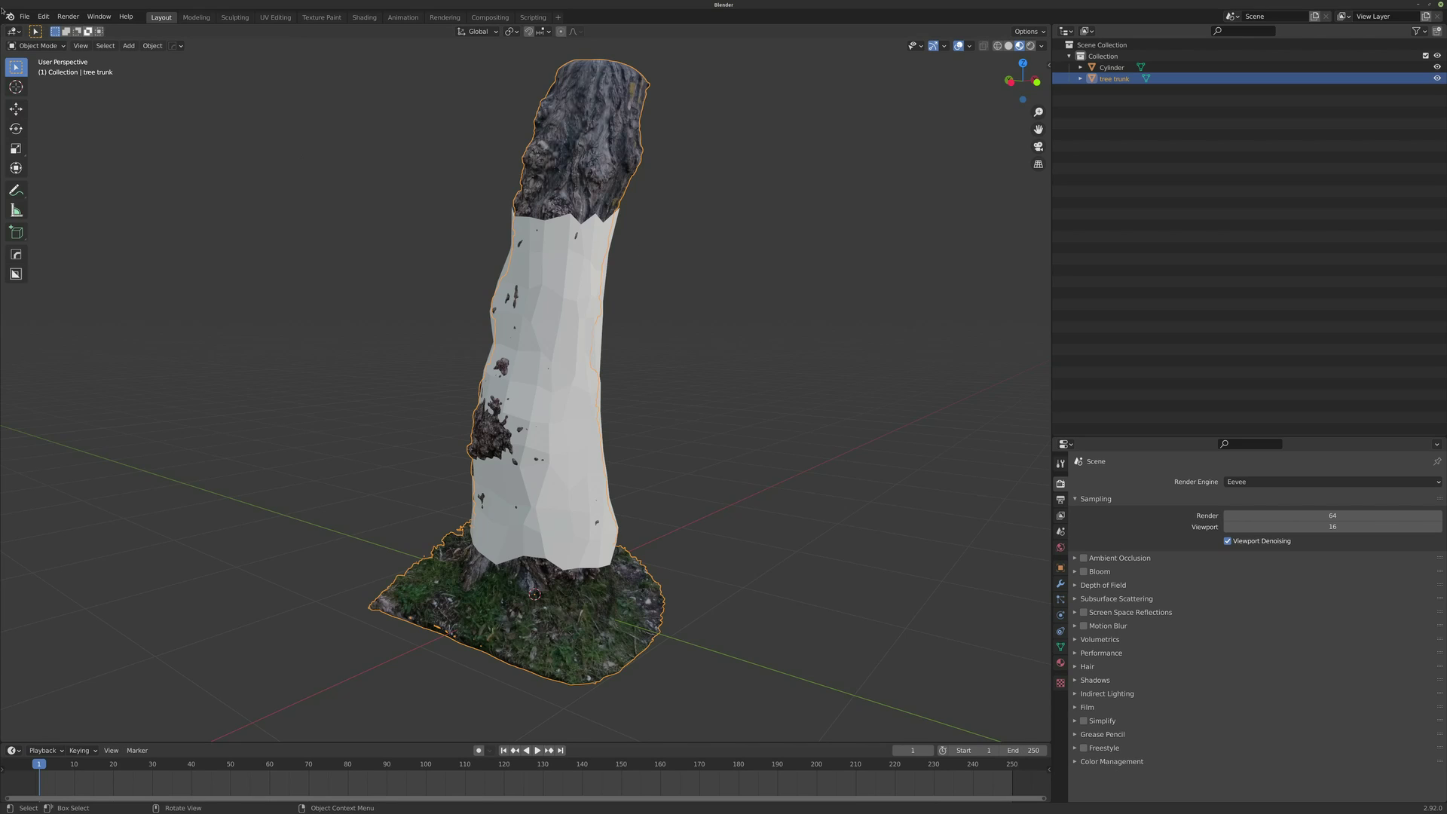
View the program's version information and close it
left_click(9, 17)
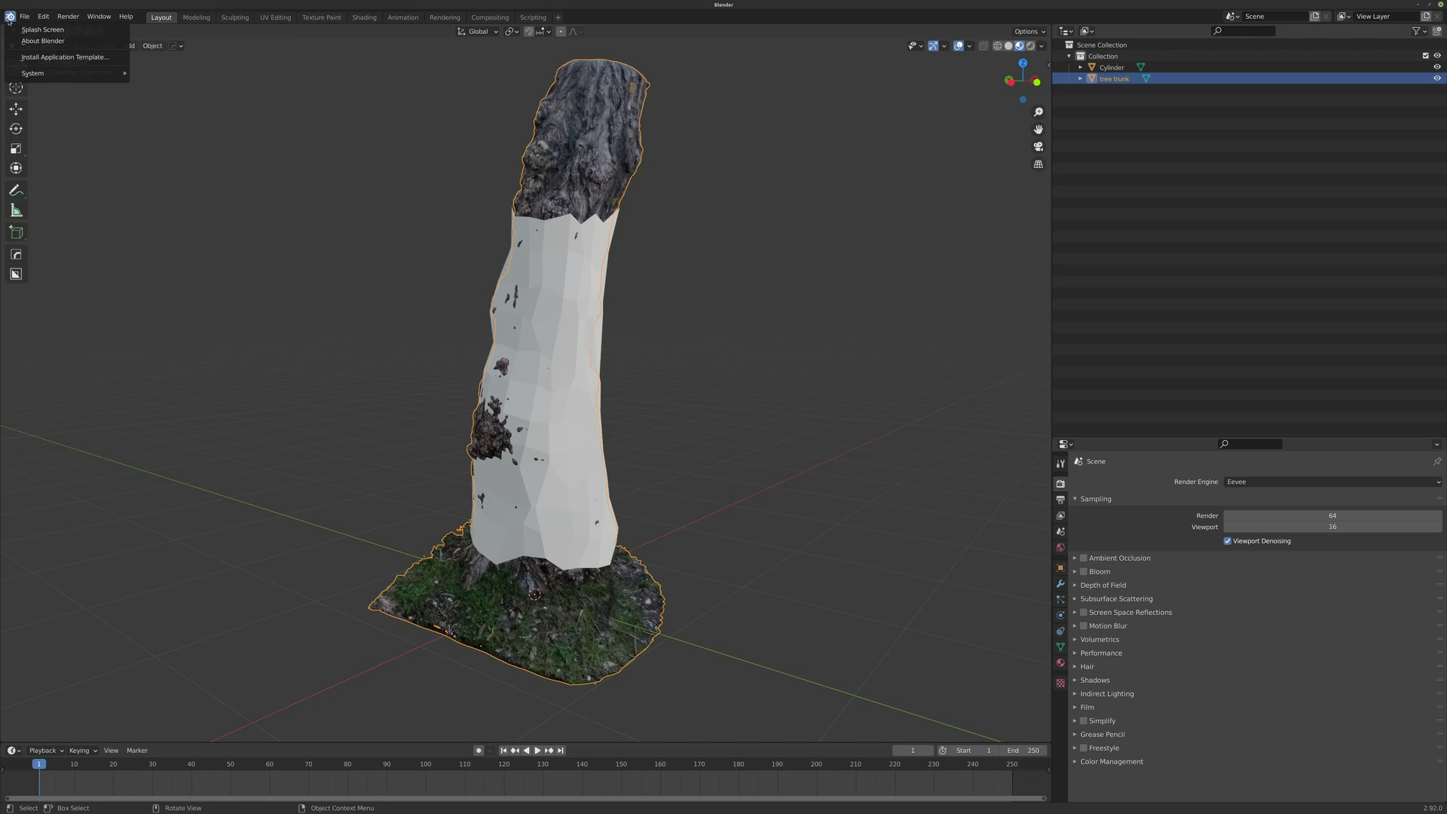
left_click(45, 42)
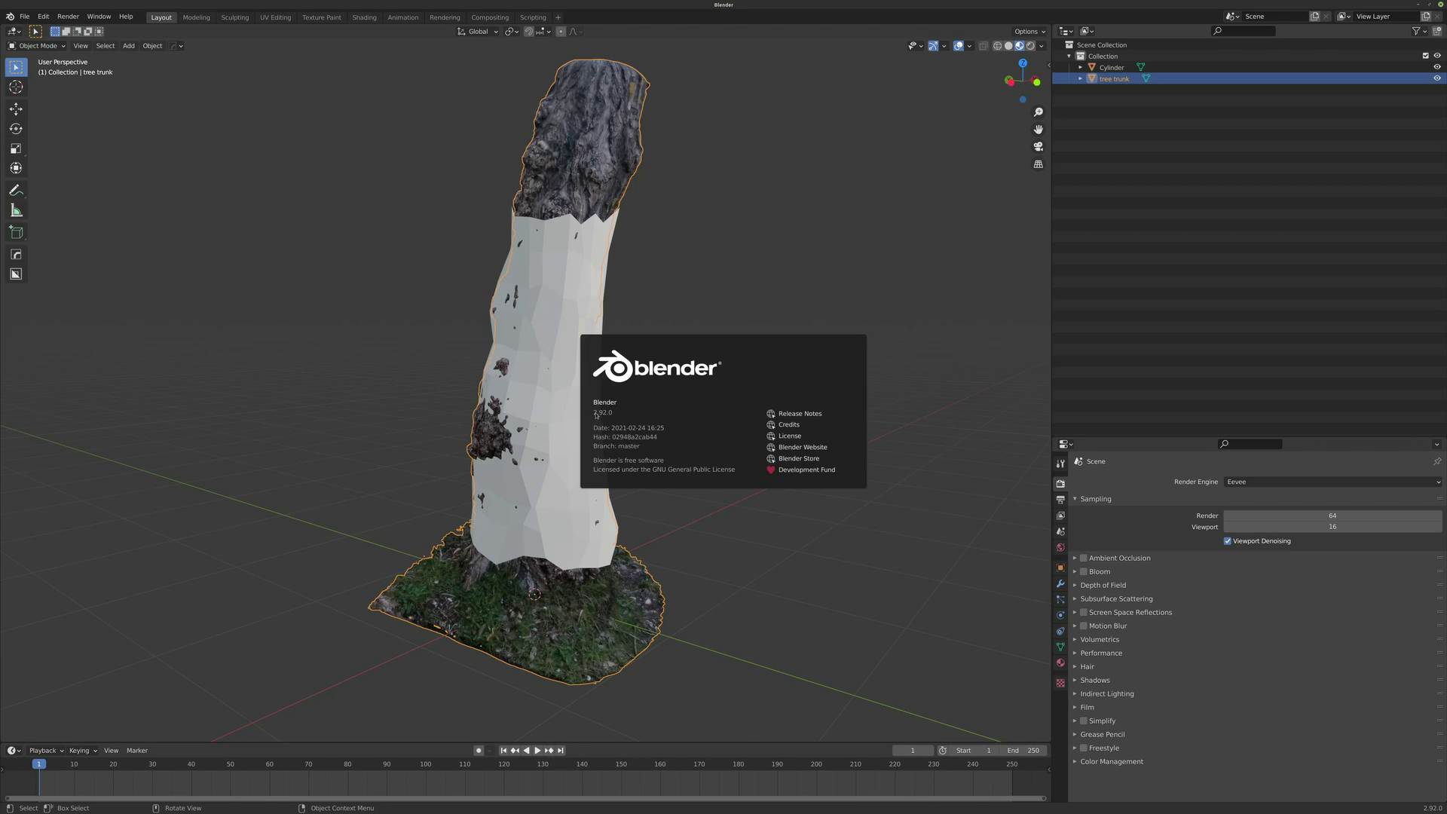
left_click(610, 359)
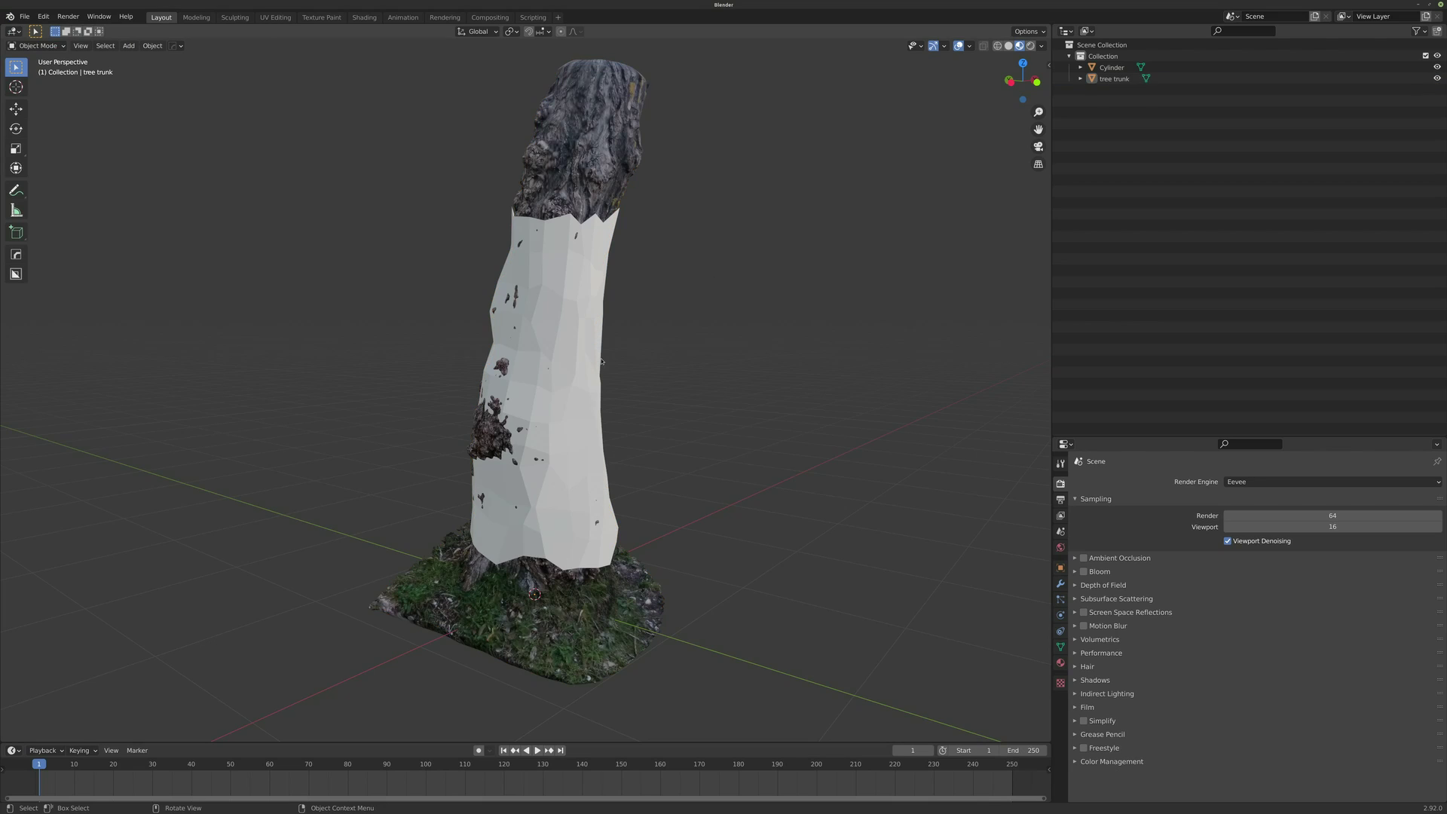
Select the cylinder, show its Trunk material, and bring the material's nodes into view in the Shading workspace
left_click(600, 361)
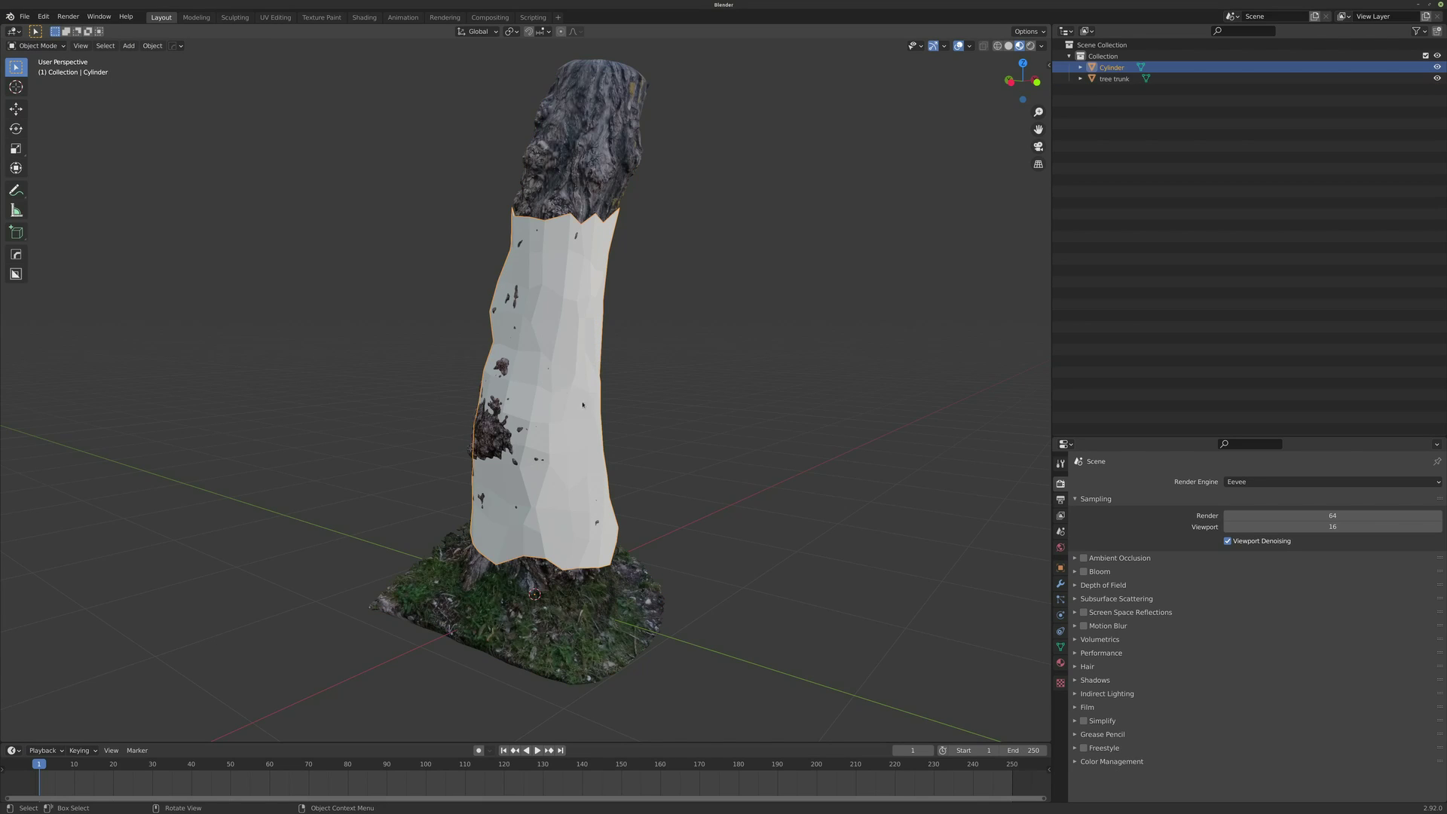
left_click(1060, 662)
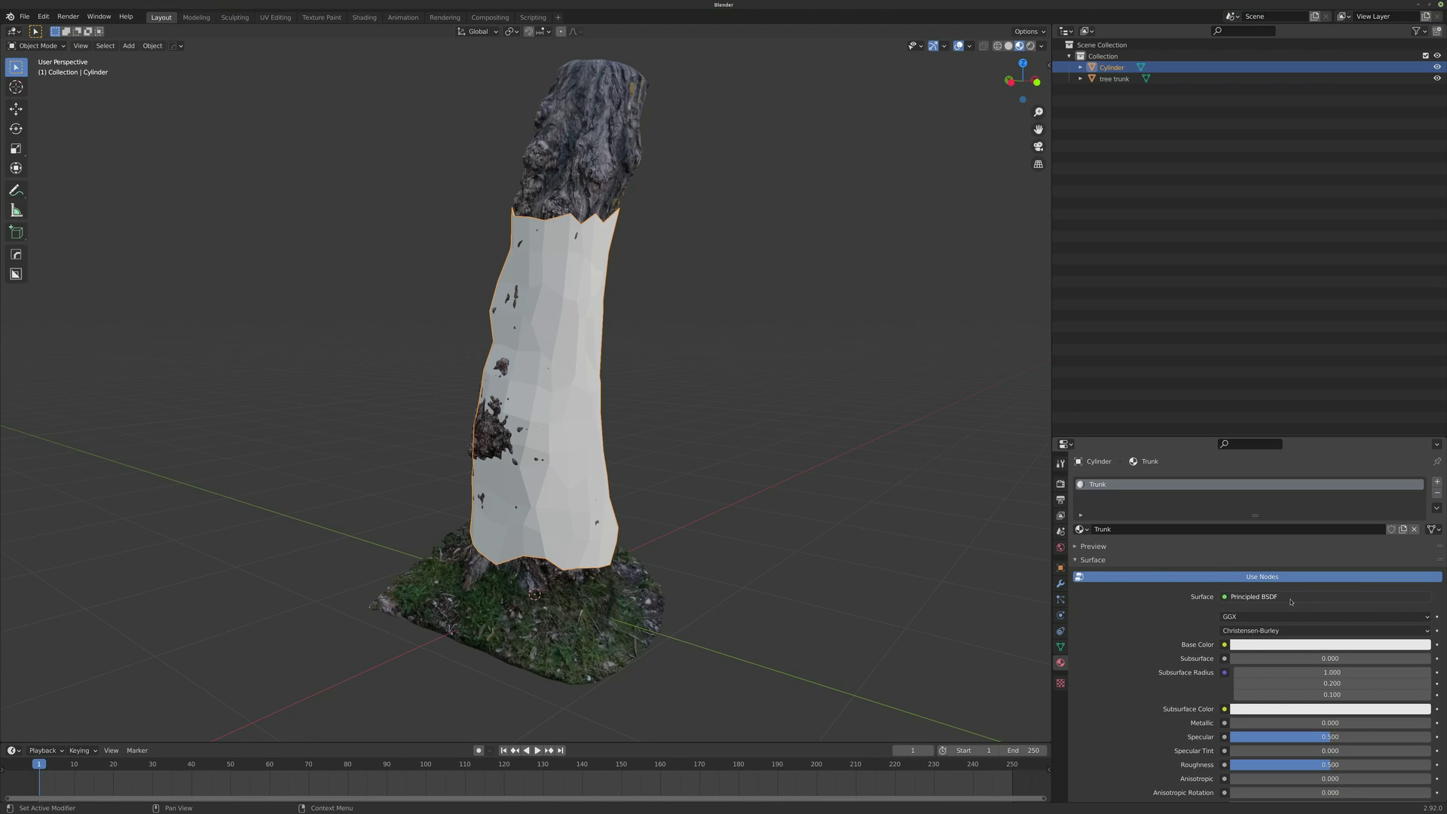
left_click(369, 19)
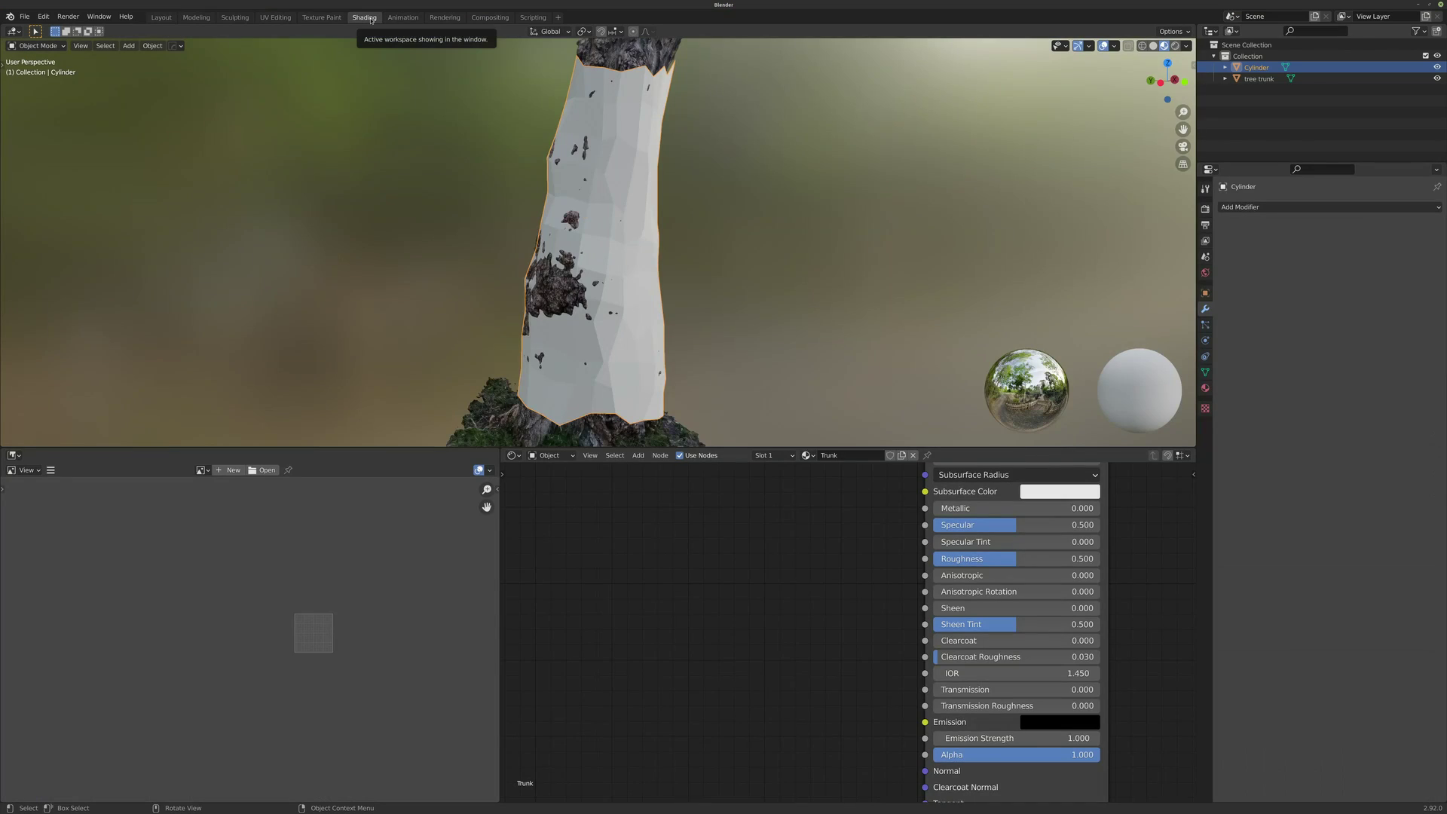
scroll(580, 301, "down", 4)
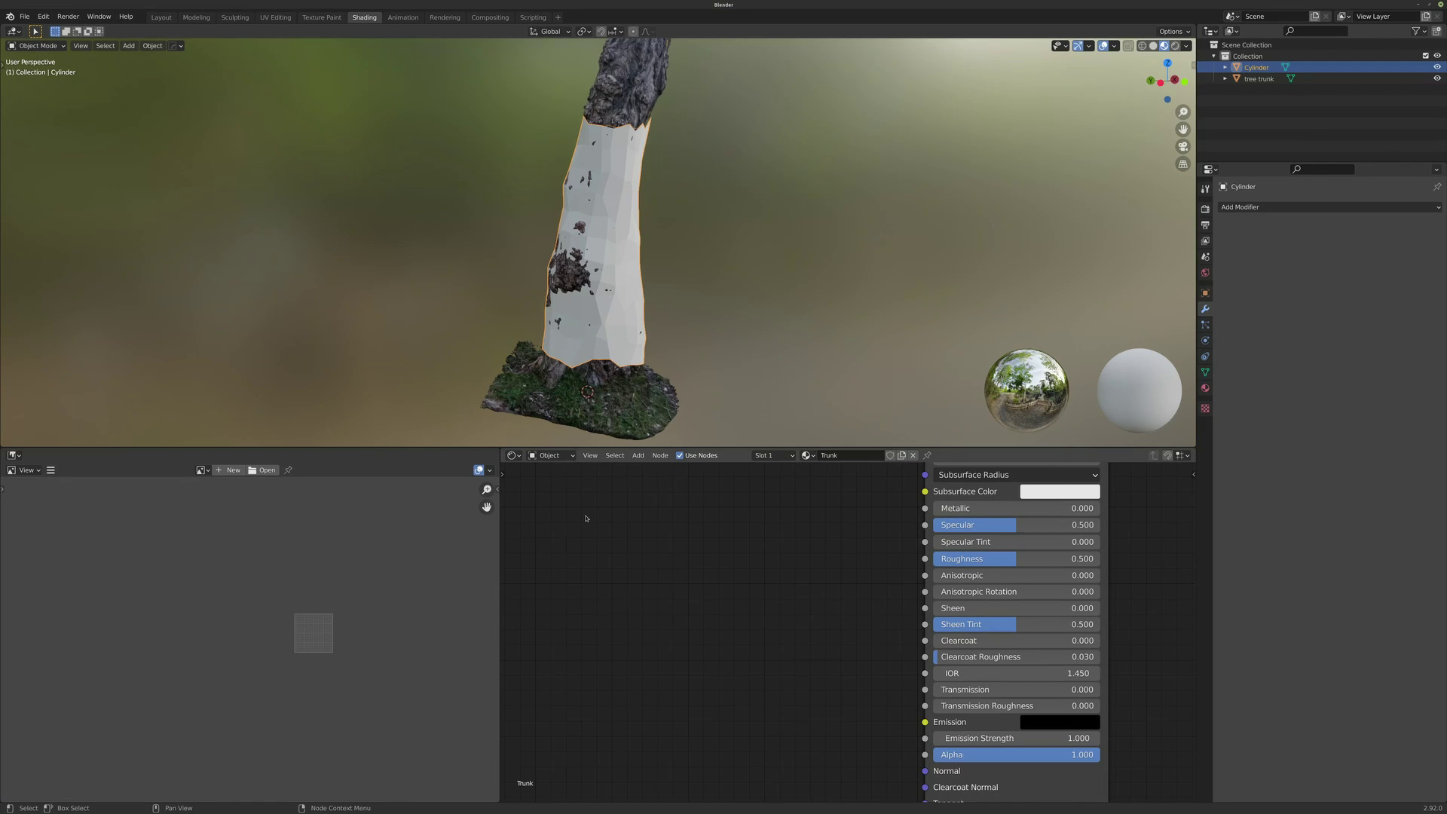
scroll(891, 542, "down", 4)
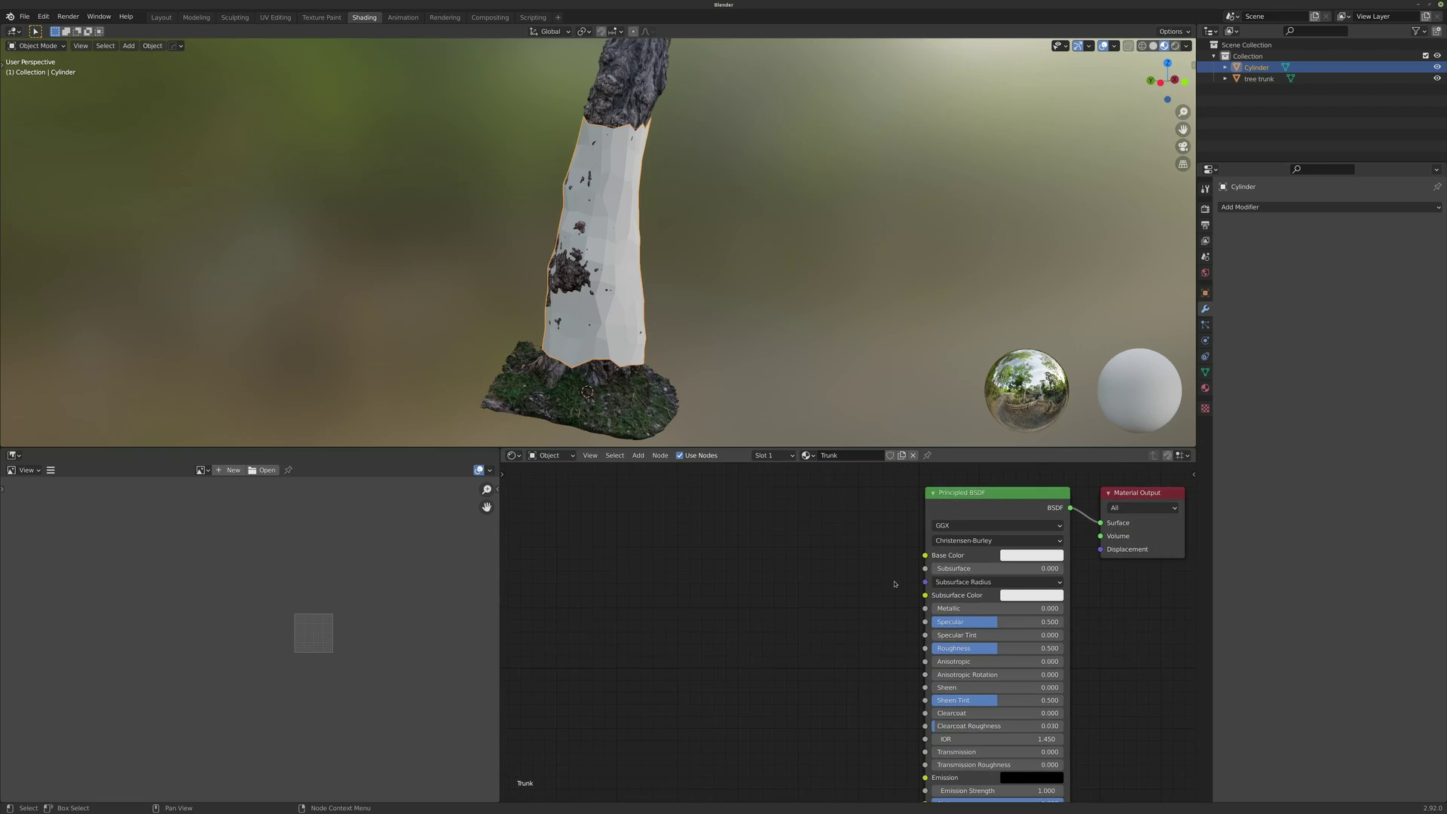
middle_click_drag(870, 555, 881, 498)
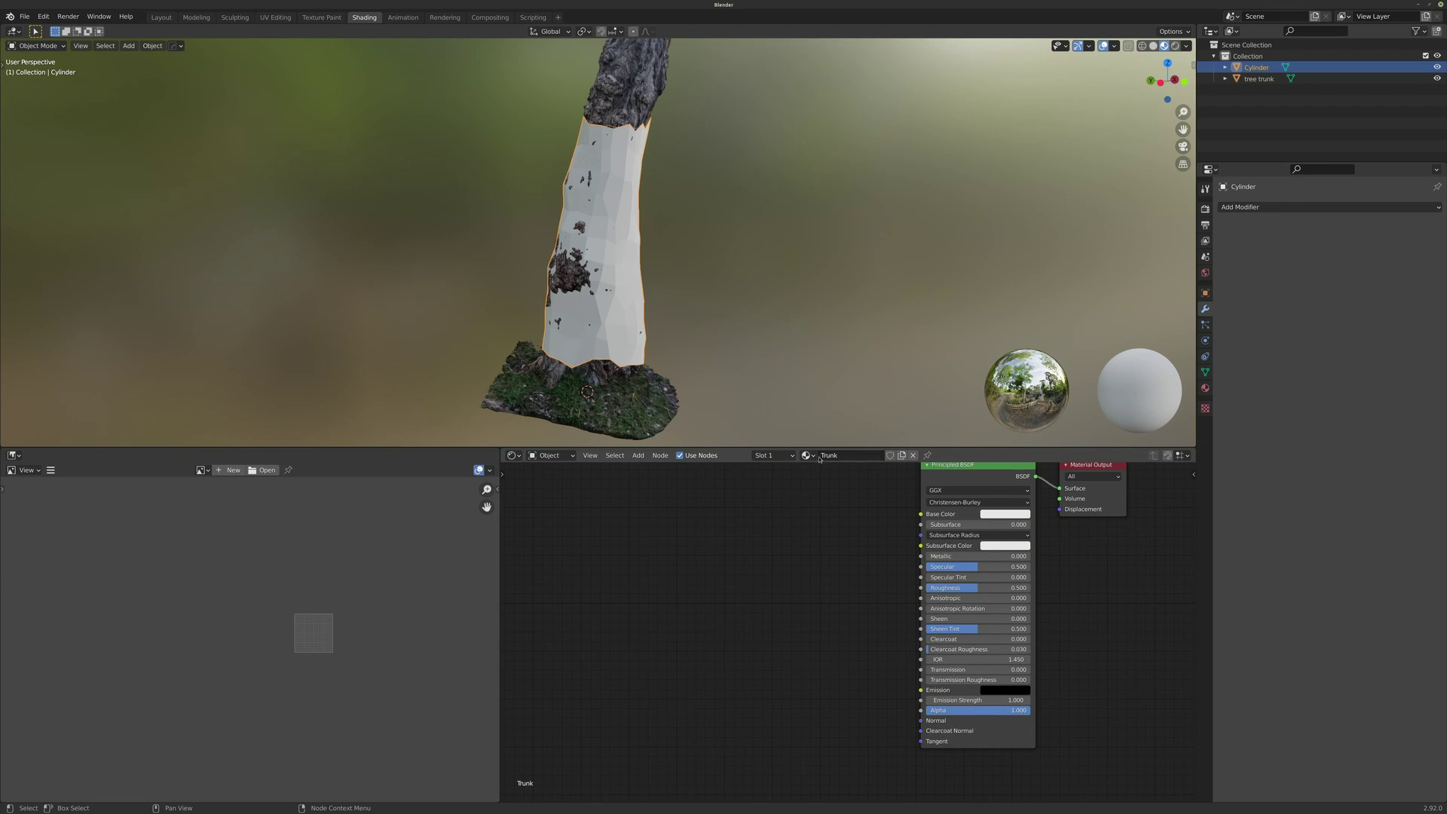
middle_click_drag(778, 524, 772, 554)
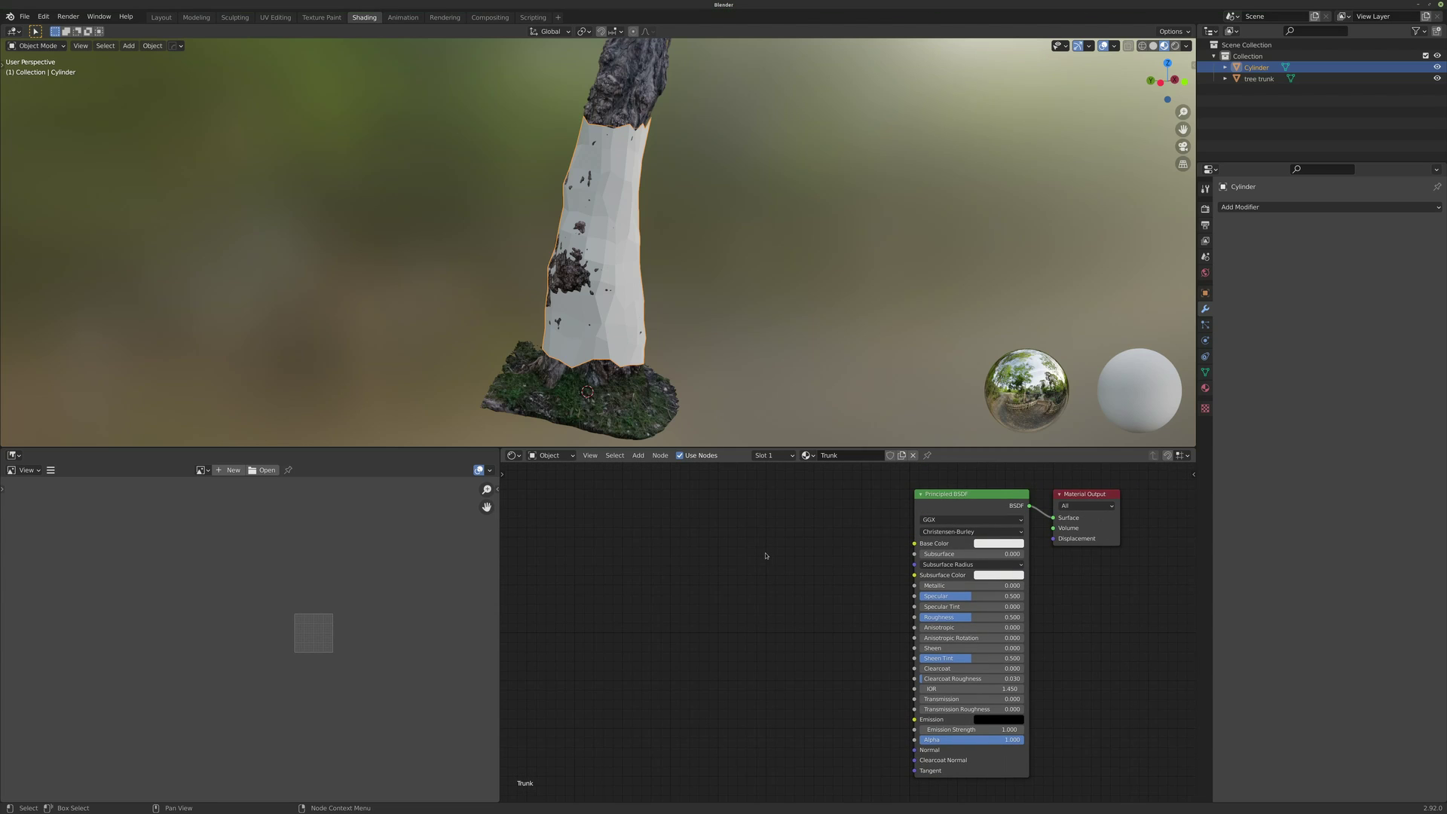
Add an Image Texture node to the Trunk material and connect its Color output to the Principled BSDF's Base Color
key("shift+a")
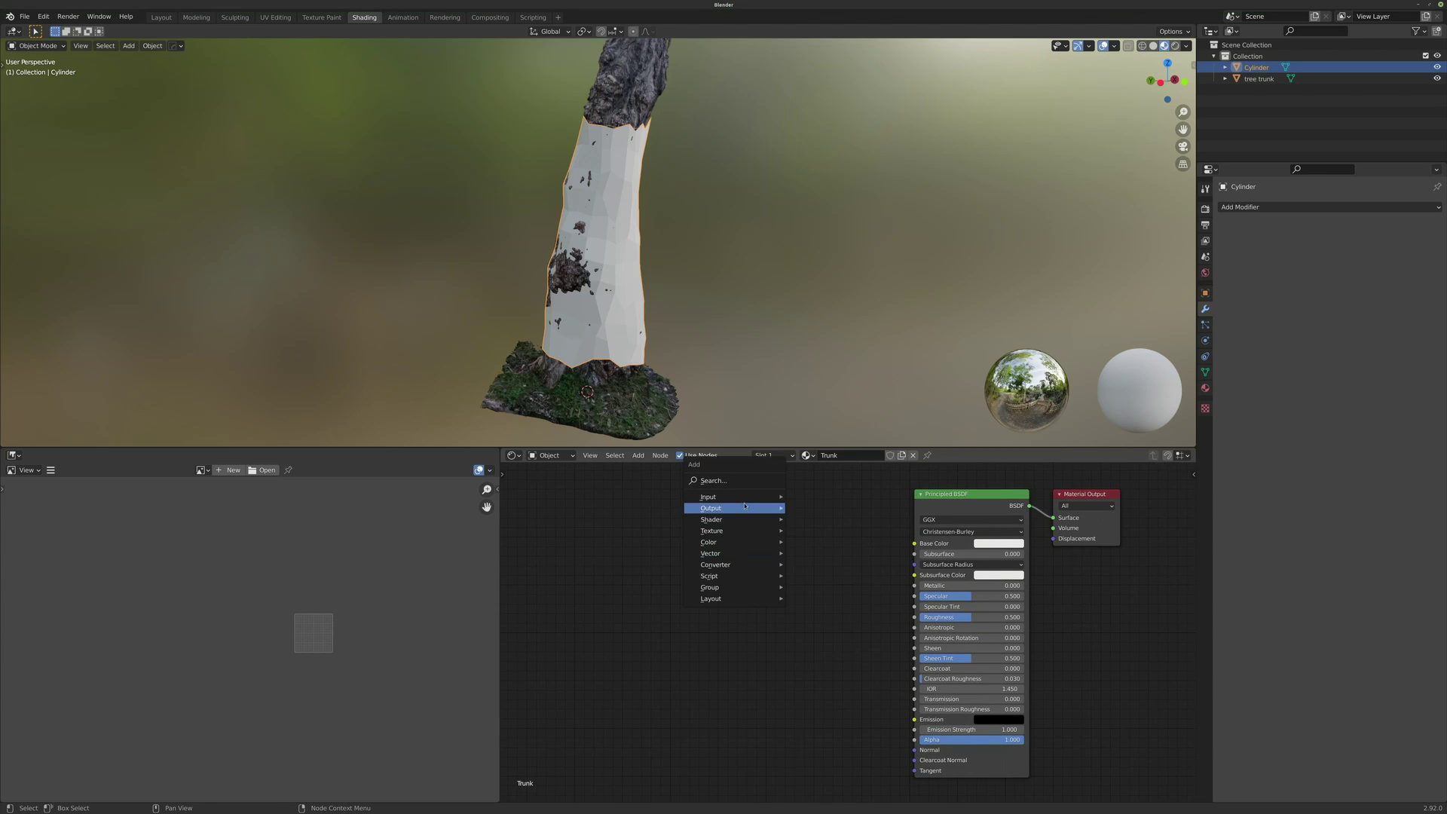
mouse_move(739, 533)
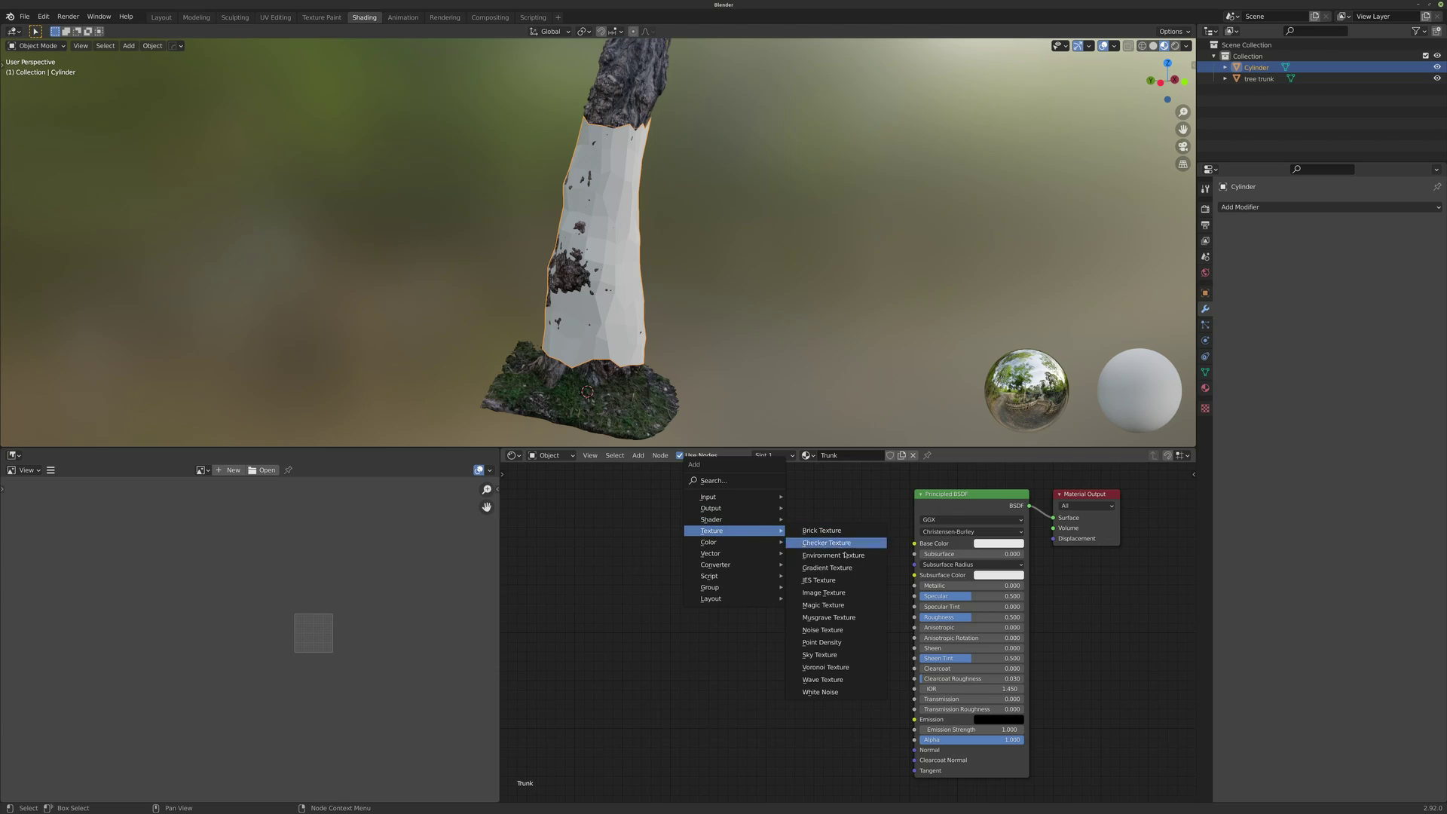
left_click(834, 593)
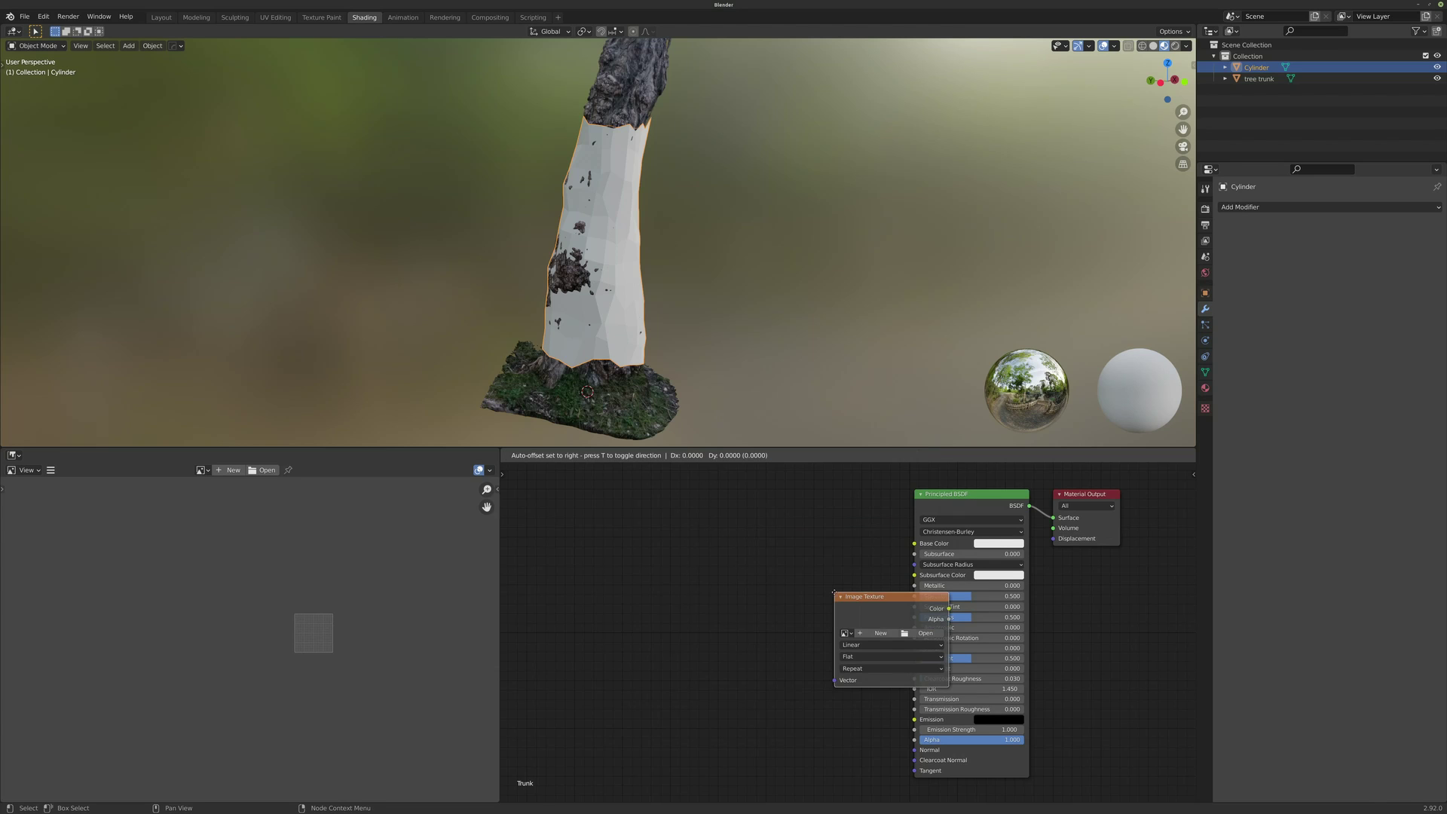
left_click(725, 503)
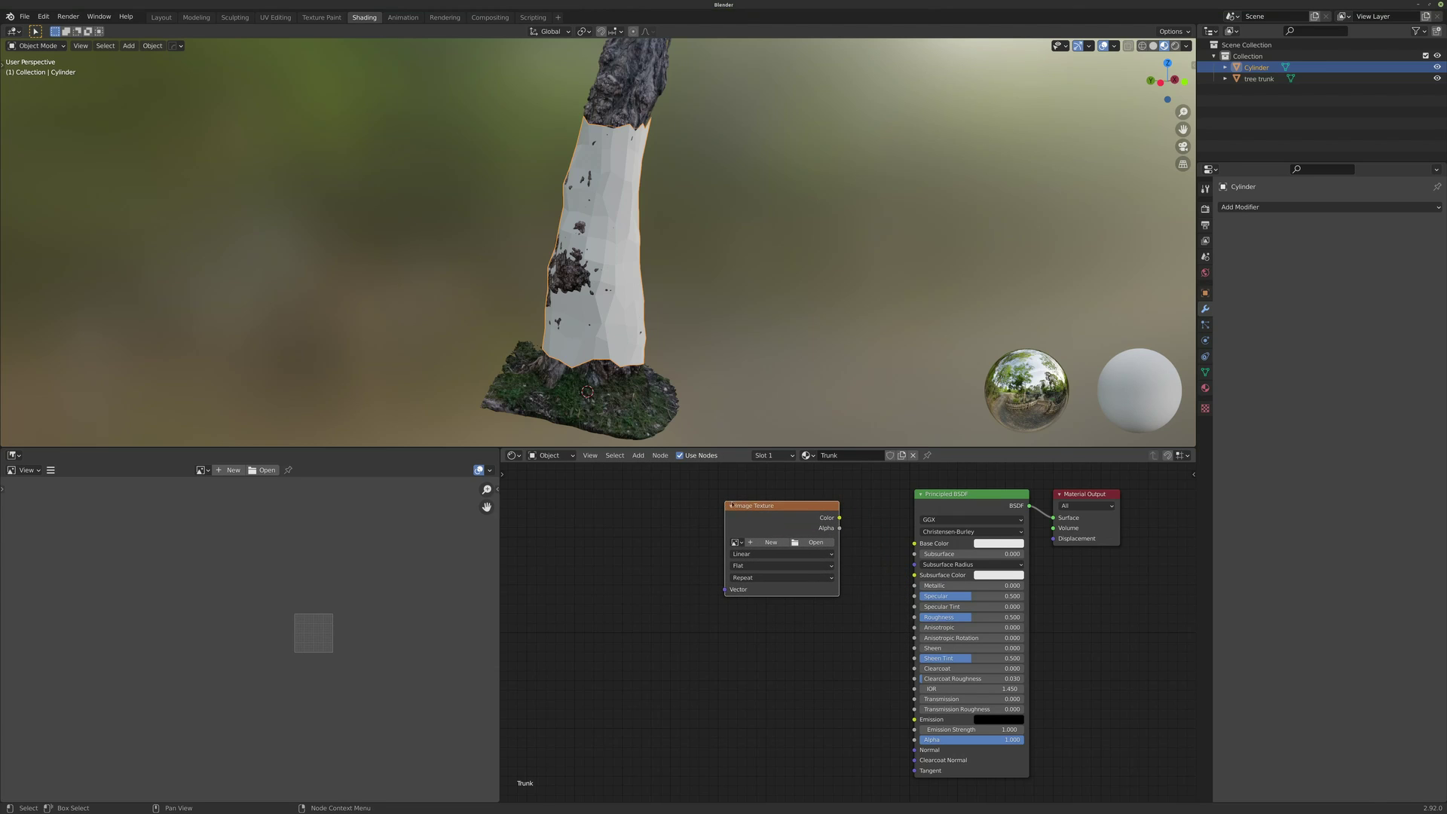
left_click_drag(840, 520, 916, 548)
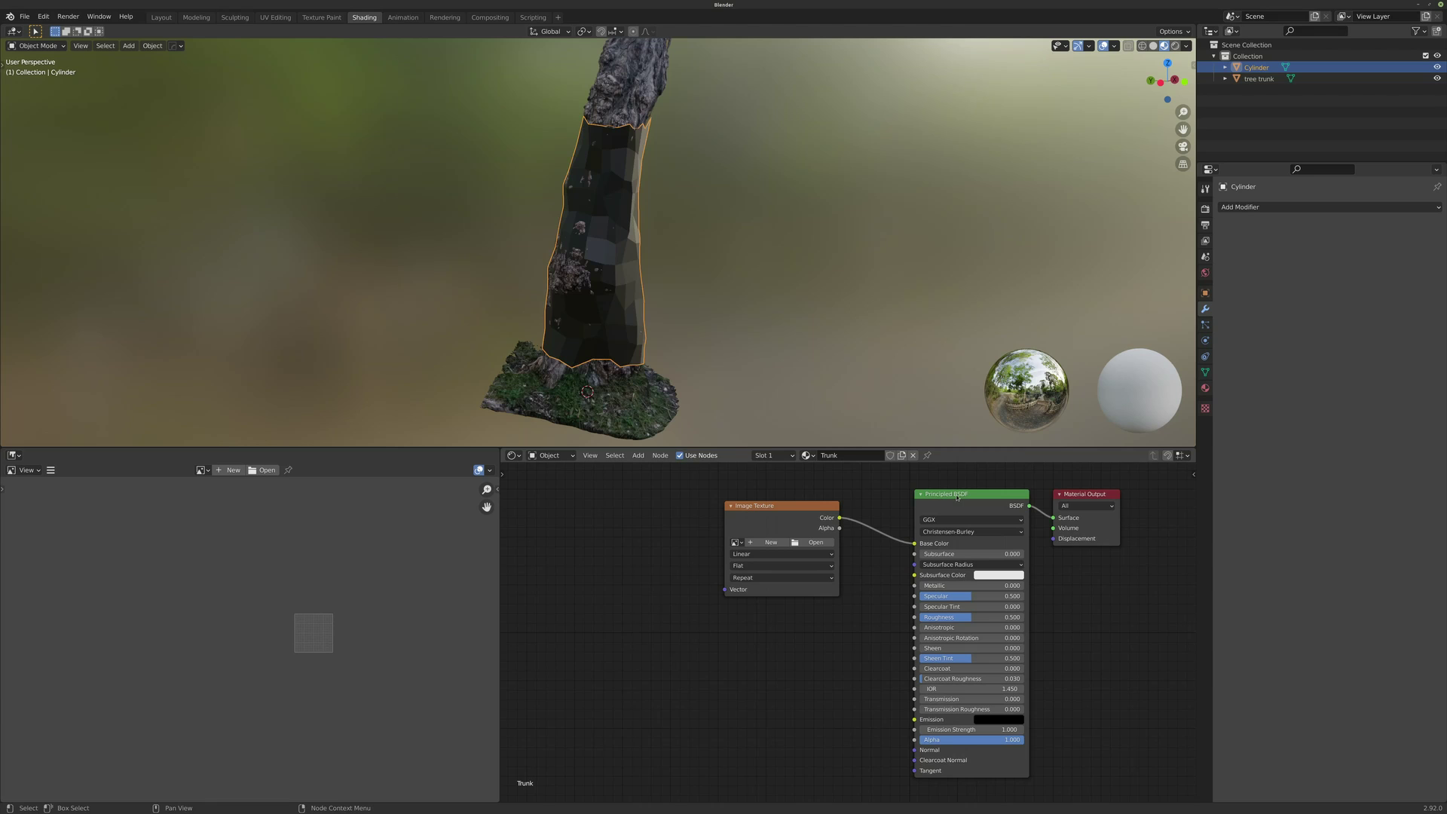
Create a blank white image named Trunk_color in the Image Texture node and move the node slightly closer to the Principled BSDF
left_click(758, 544)
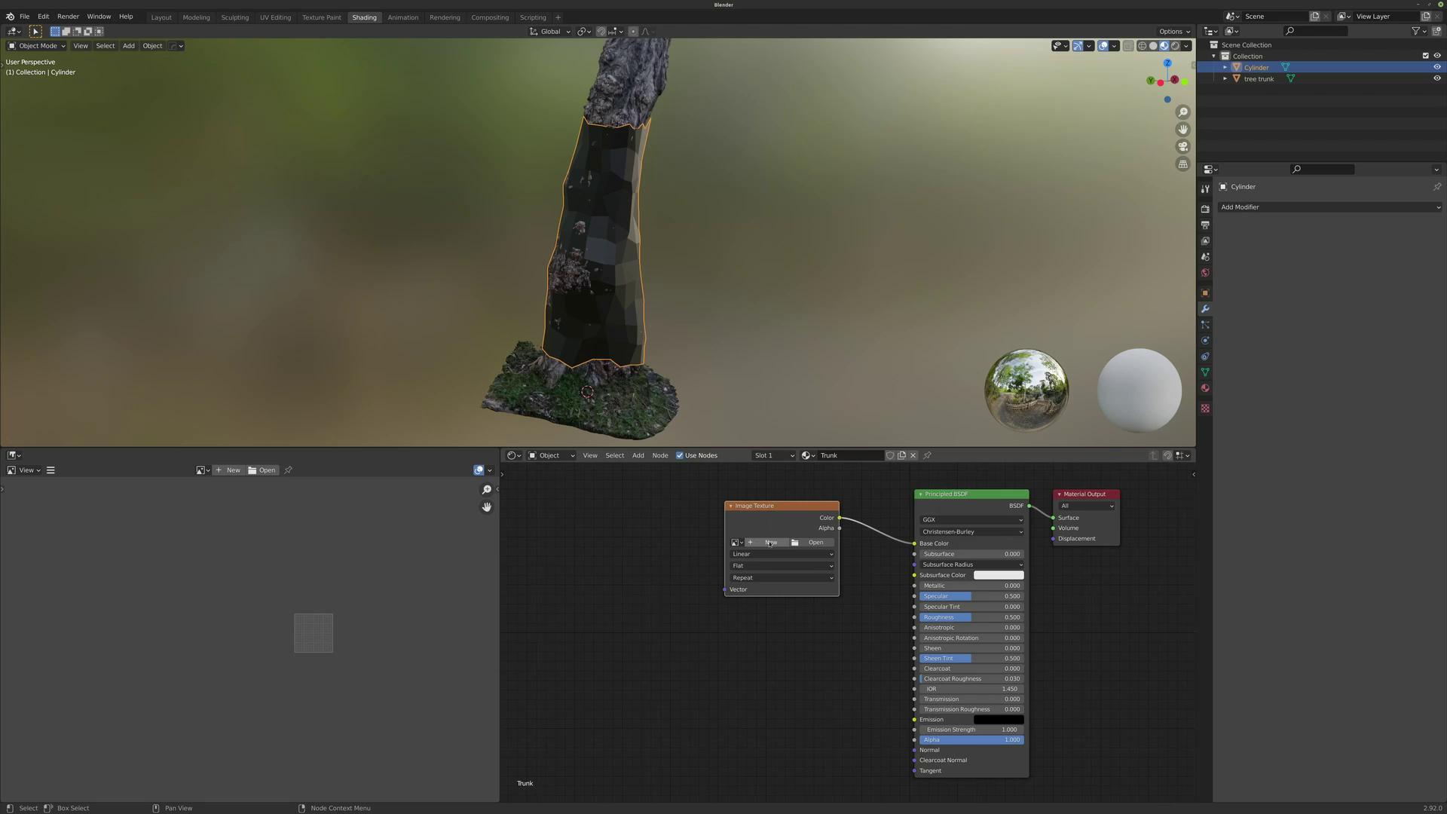
left_click(771, 543)
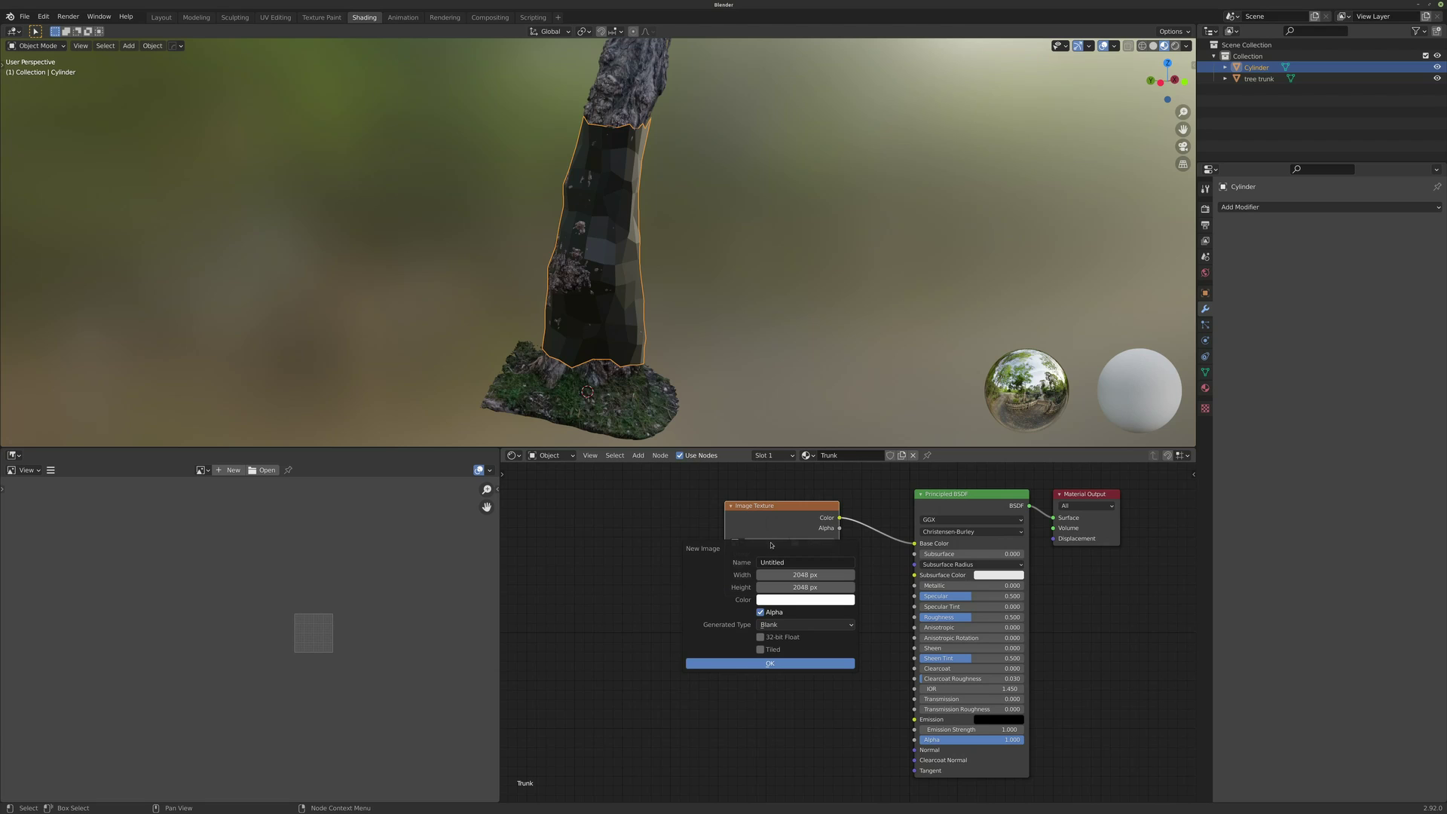
left_click(793, 562)
type("Trunk_color")
key("Return")
left_click(774, 603)
left_click(772, 603)
left_click(763, 603)
left_click(765, 603)
left_click(774, 603)
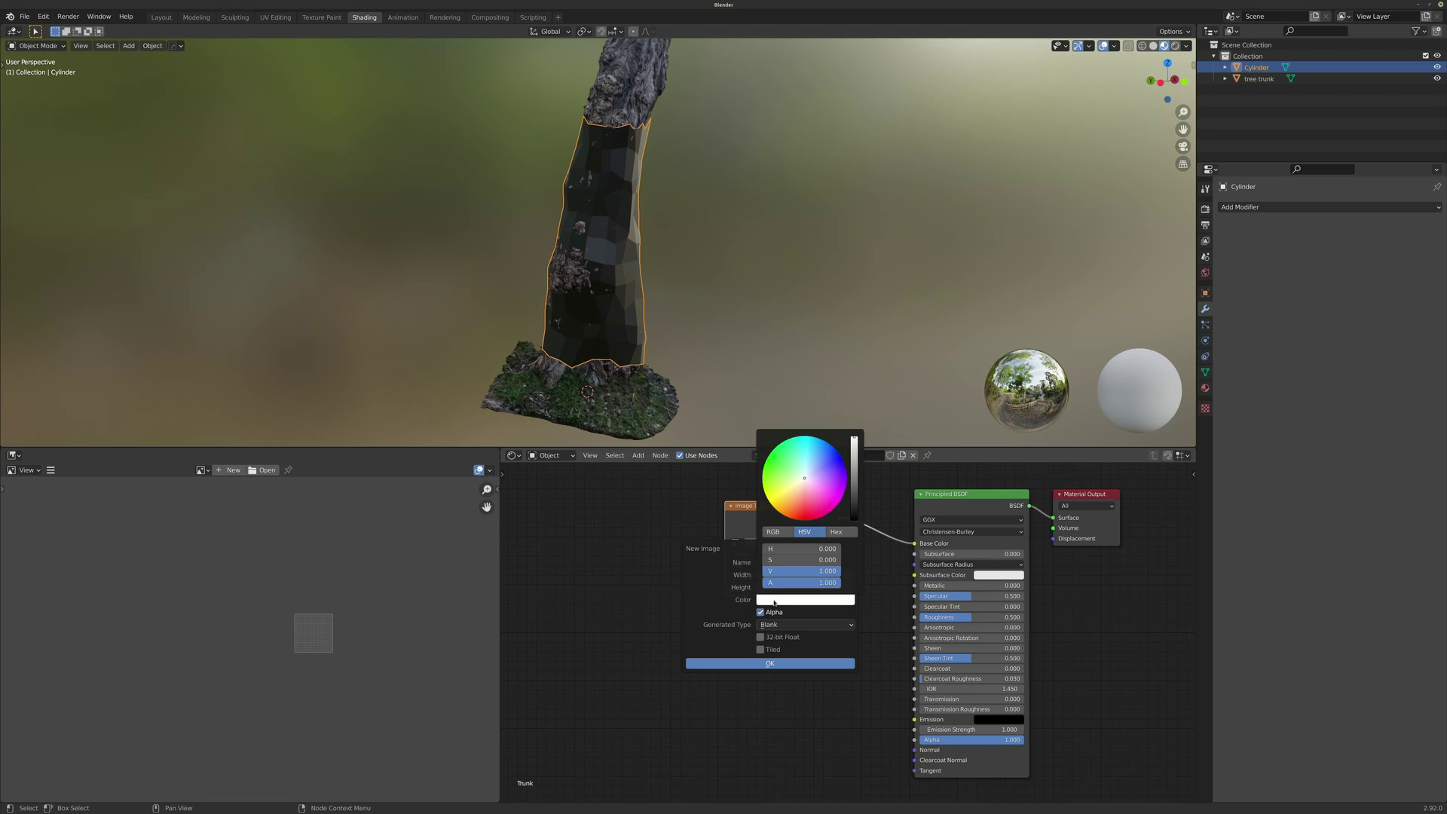
mouse_move(854, 439)
left_mouse_down()
mouse_move(854, 517)
mouse_move(852, 439)
left_mouse_up()
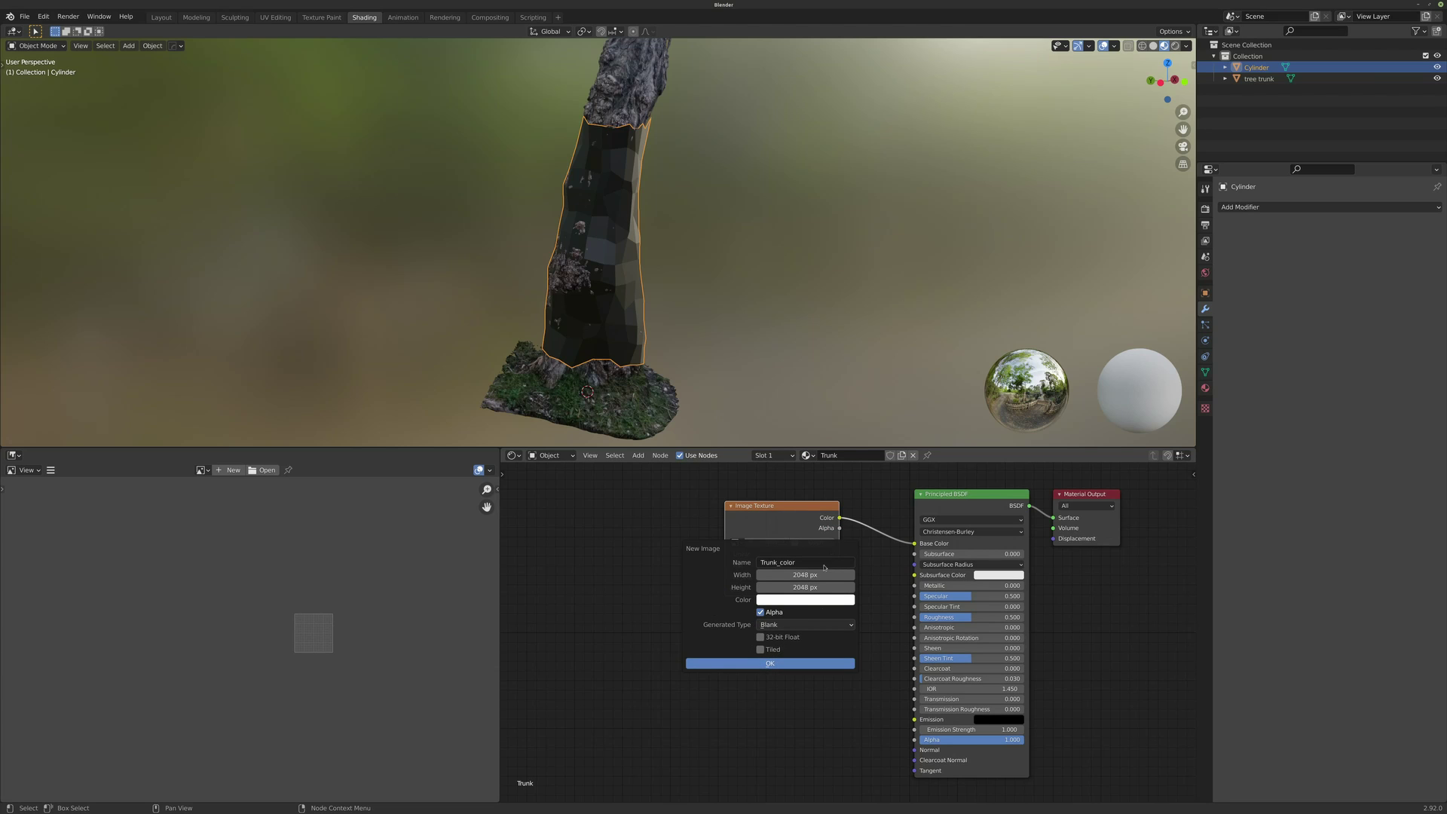
left_click(768, 664)
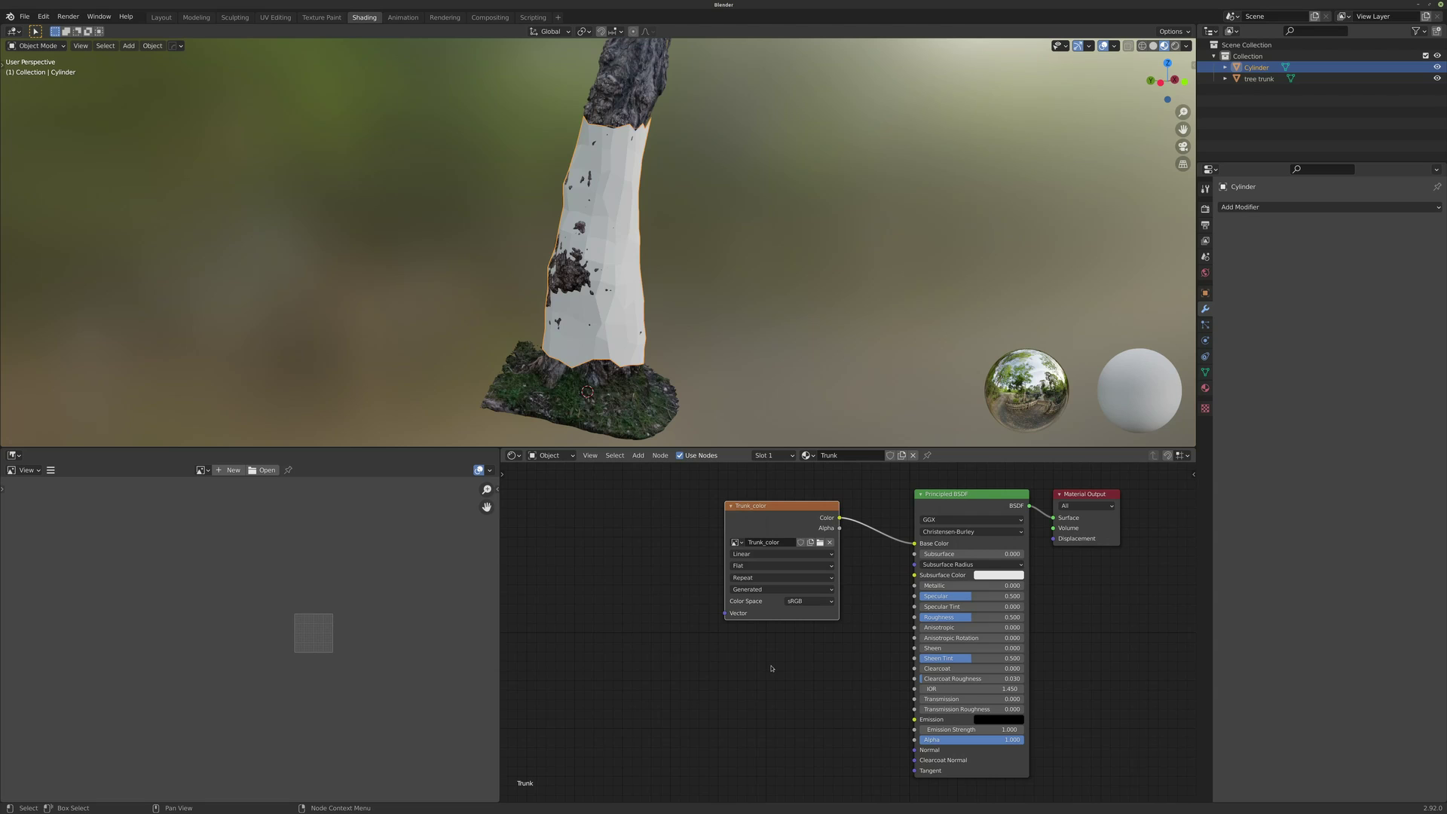
left_click_drag(789, 507, 806, 496)
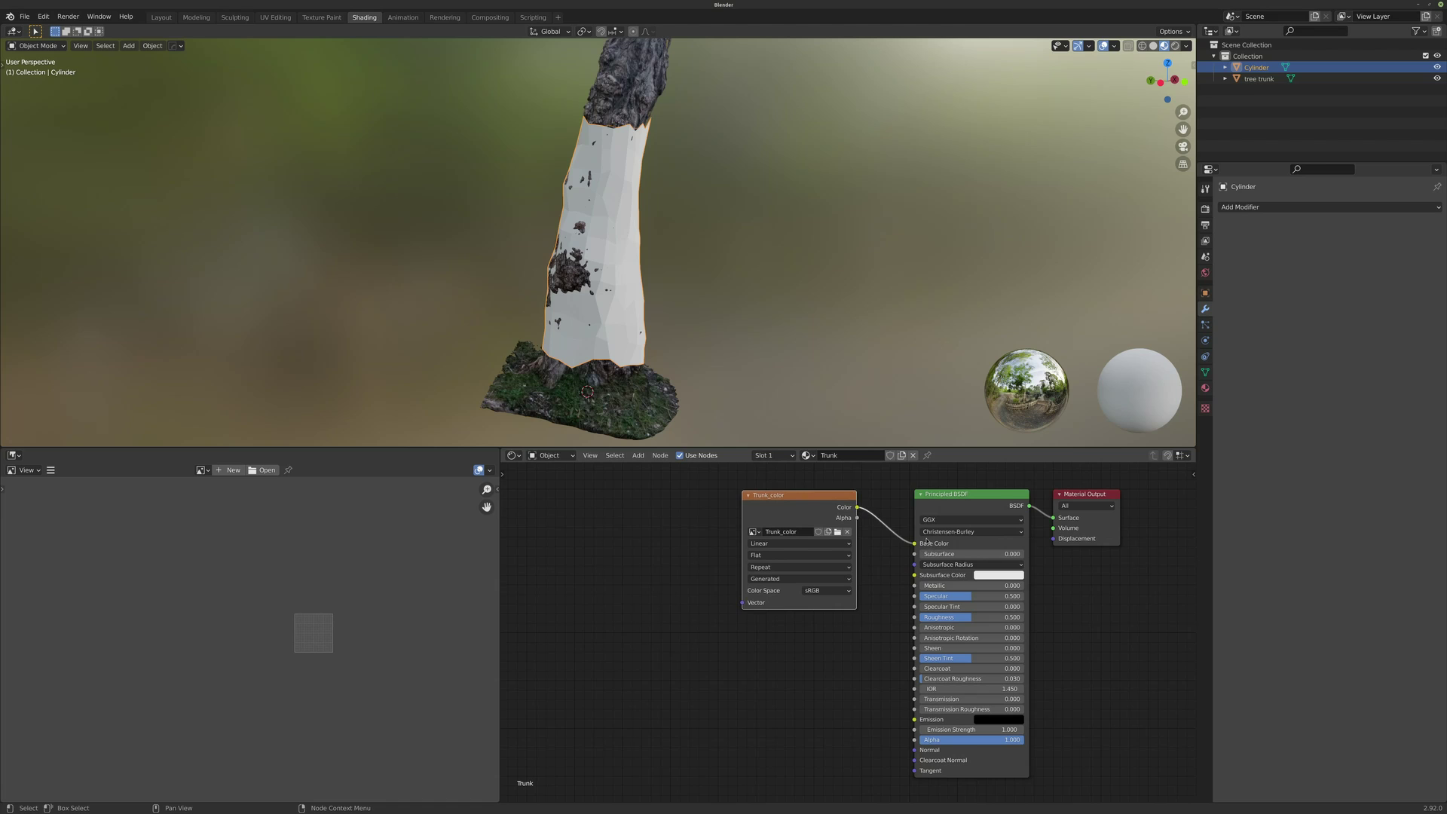
Select the scanned tree trunk and add the cylinder to the selection as the active object
left_click(645, 392)
scroll(622, 369, "up", 2, "shift")
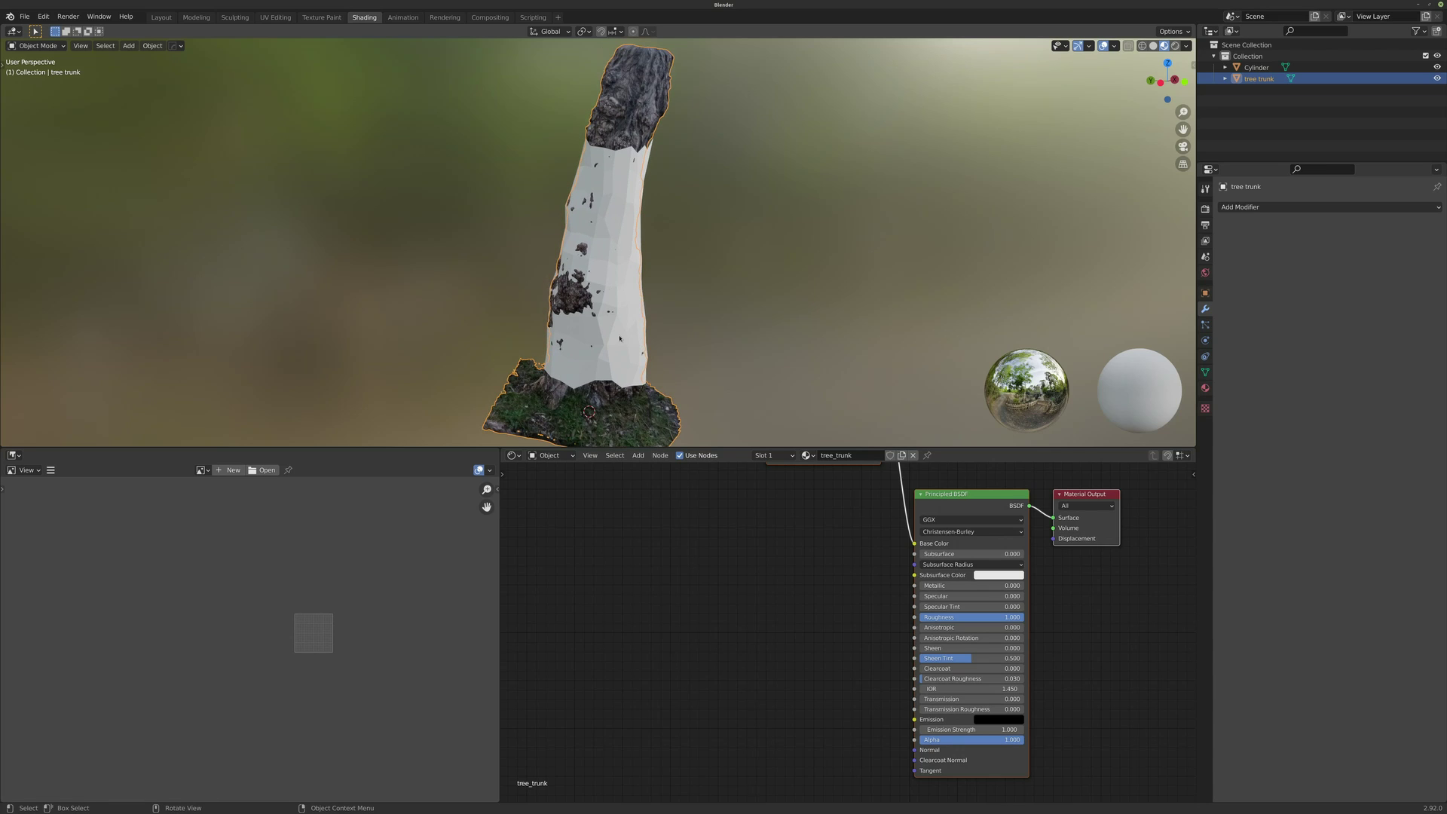
left_click(639, 303, "shift")
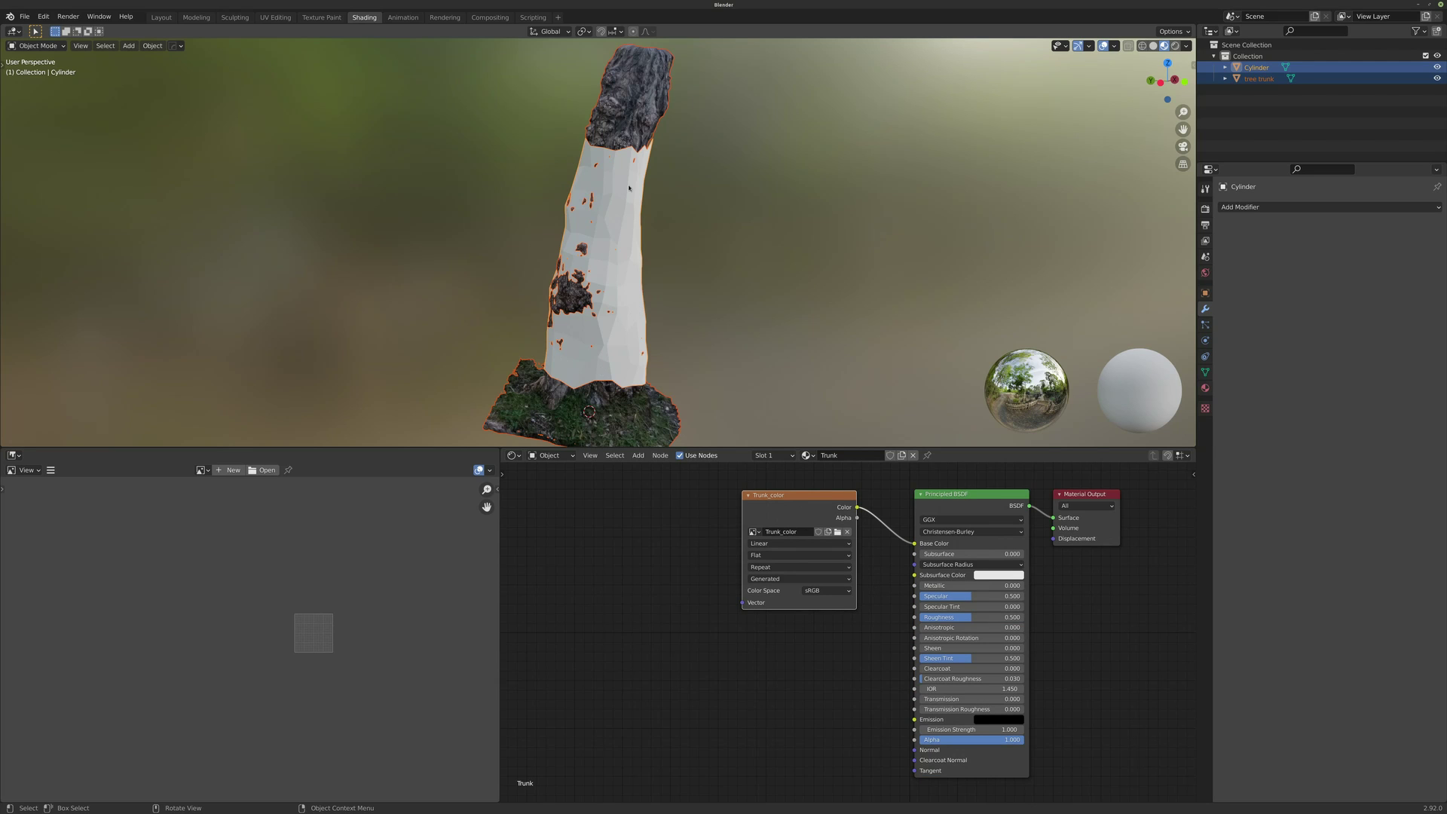
Select only the scanned tree trunk and place its tree trunk.tif texture node beside the Principled BSDF
left_click(643, 426)
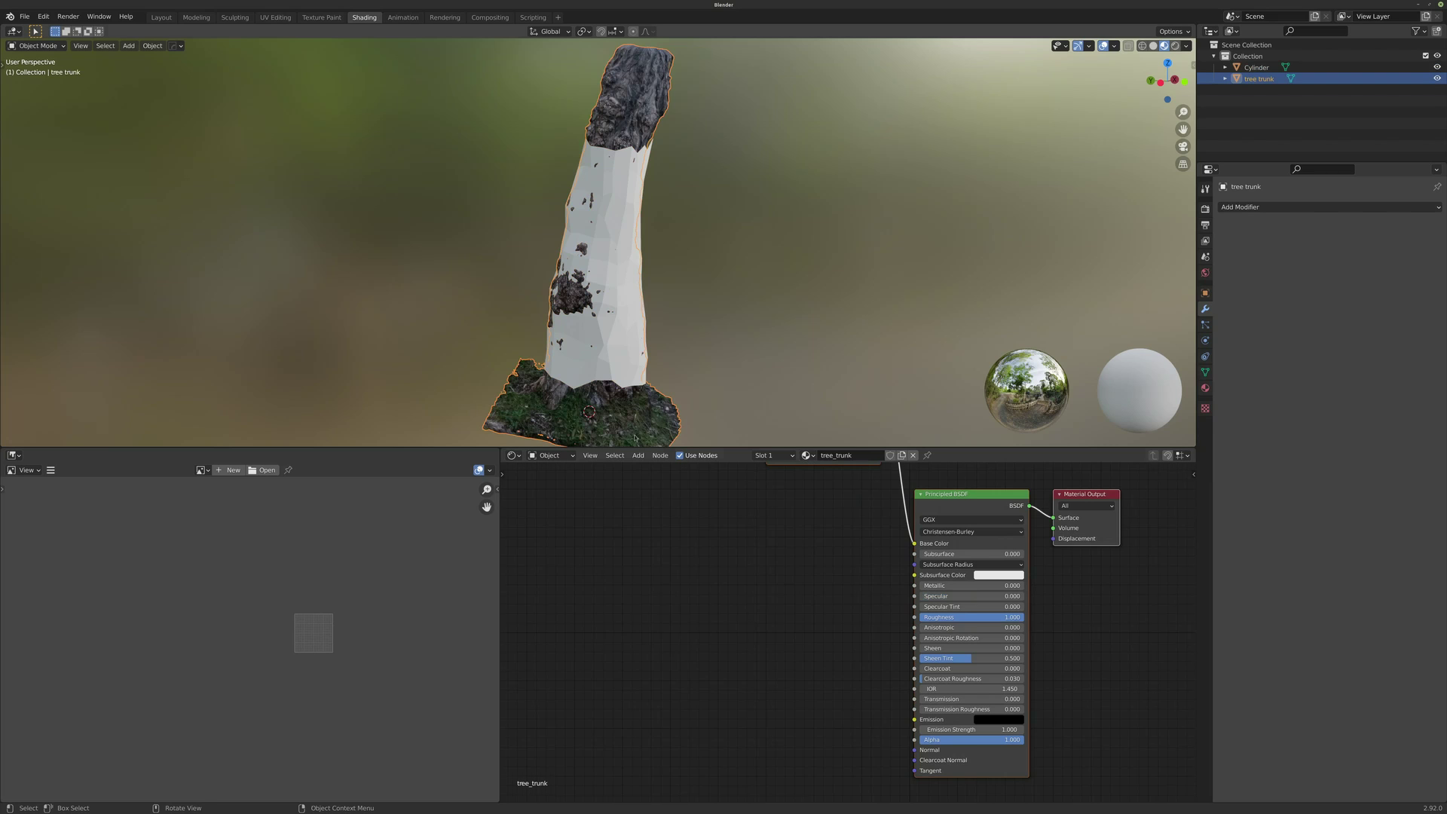
middle_click_drag(836, 483, 825, 607)
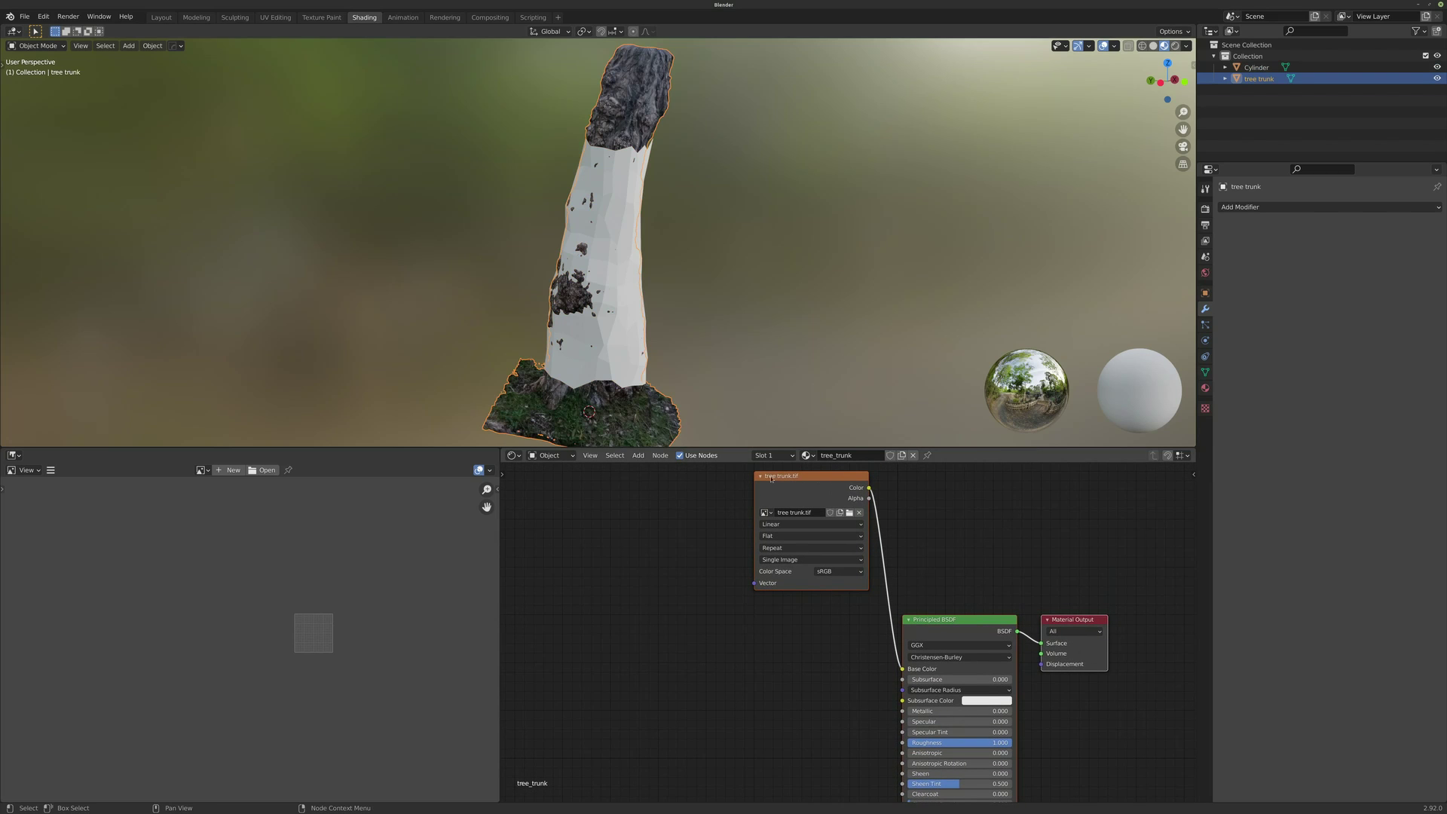
middle_click_drag(836, 475, 832, 491)
left_click_drag(832, 490, 791, 546)
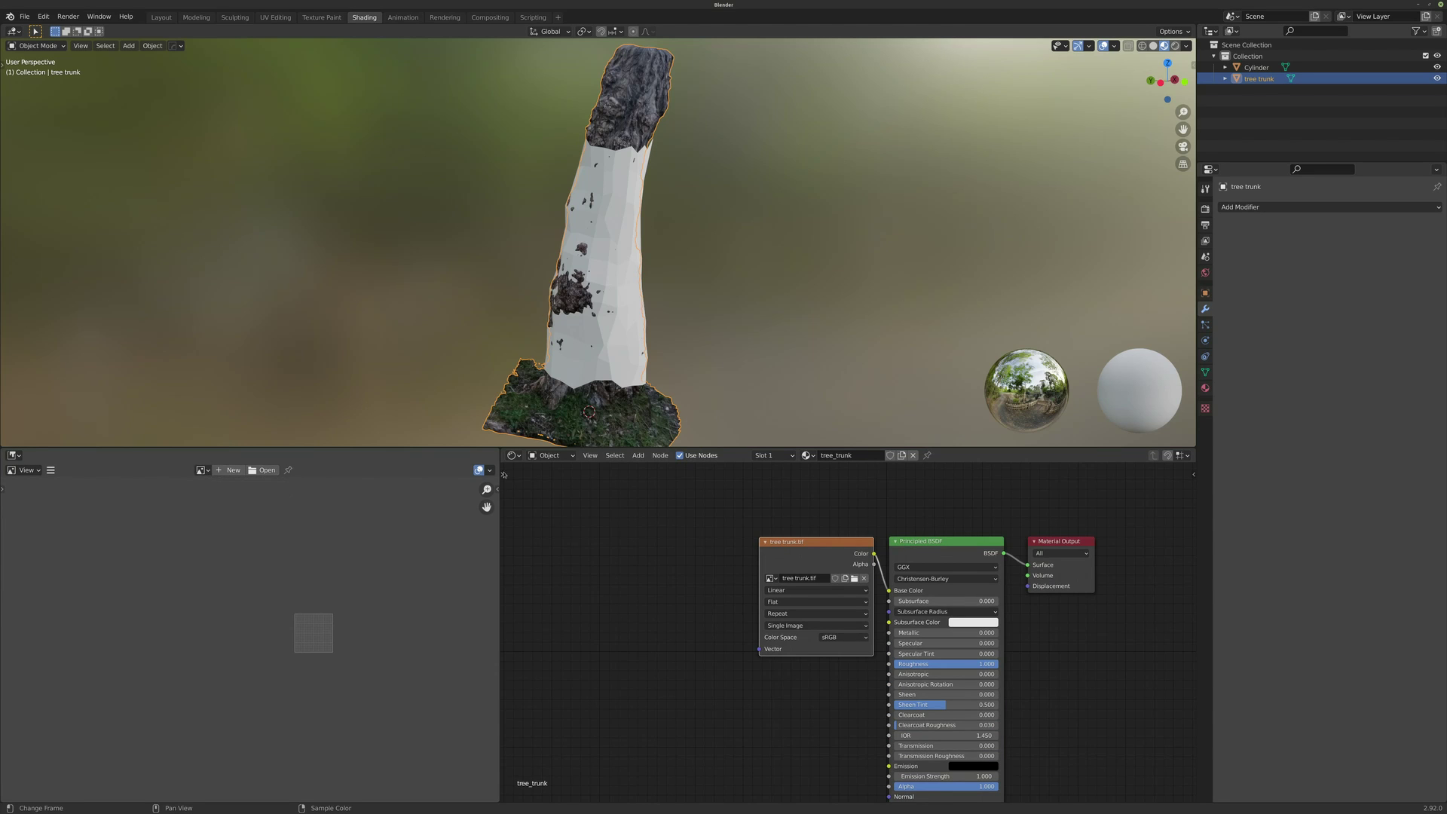
Display the tree trunk.tif texture in the image editor and examine its whole layout
left_click(205, 471)
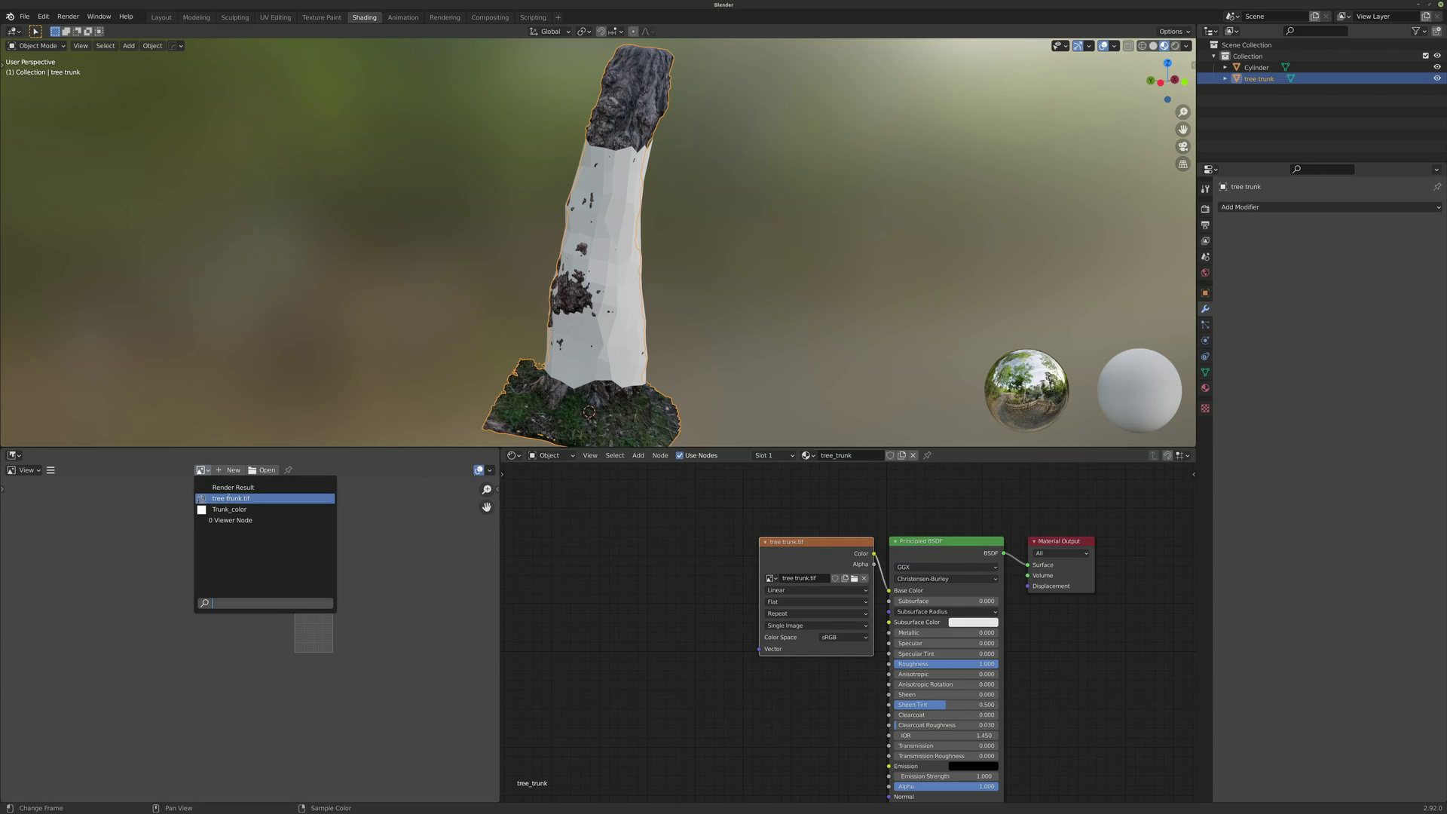
left_click(226, 499)
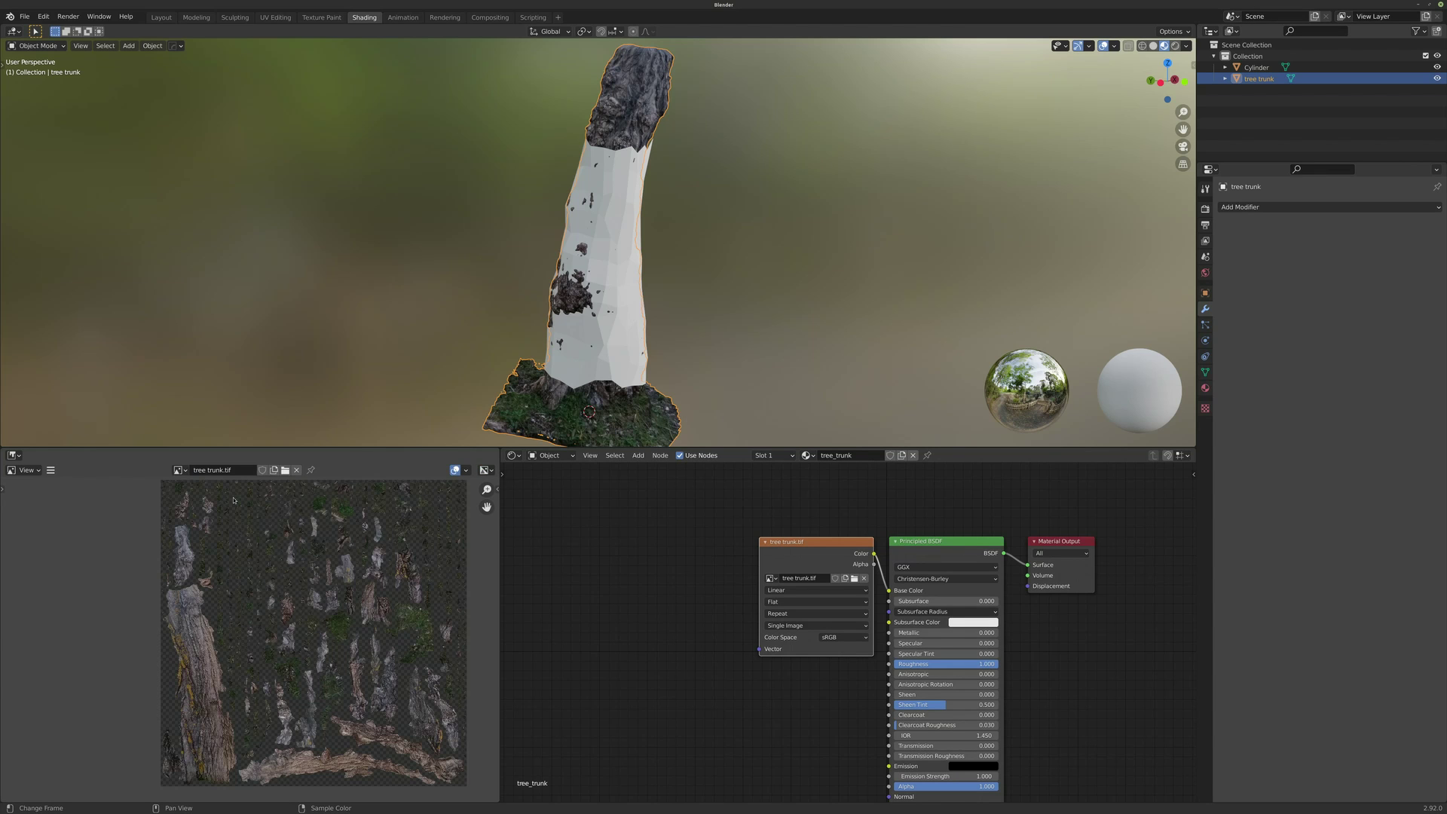
scroll(369, 645, "up", 4)
scroll(424, 629, "down", 6)
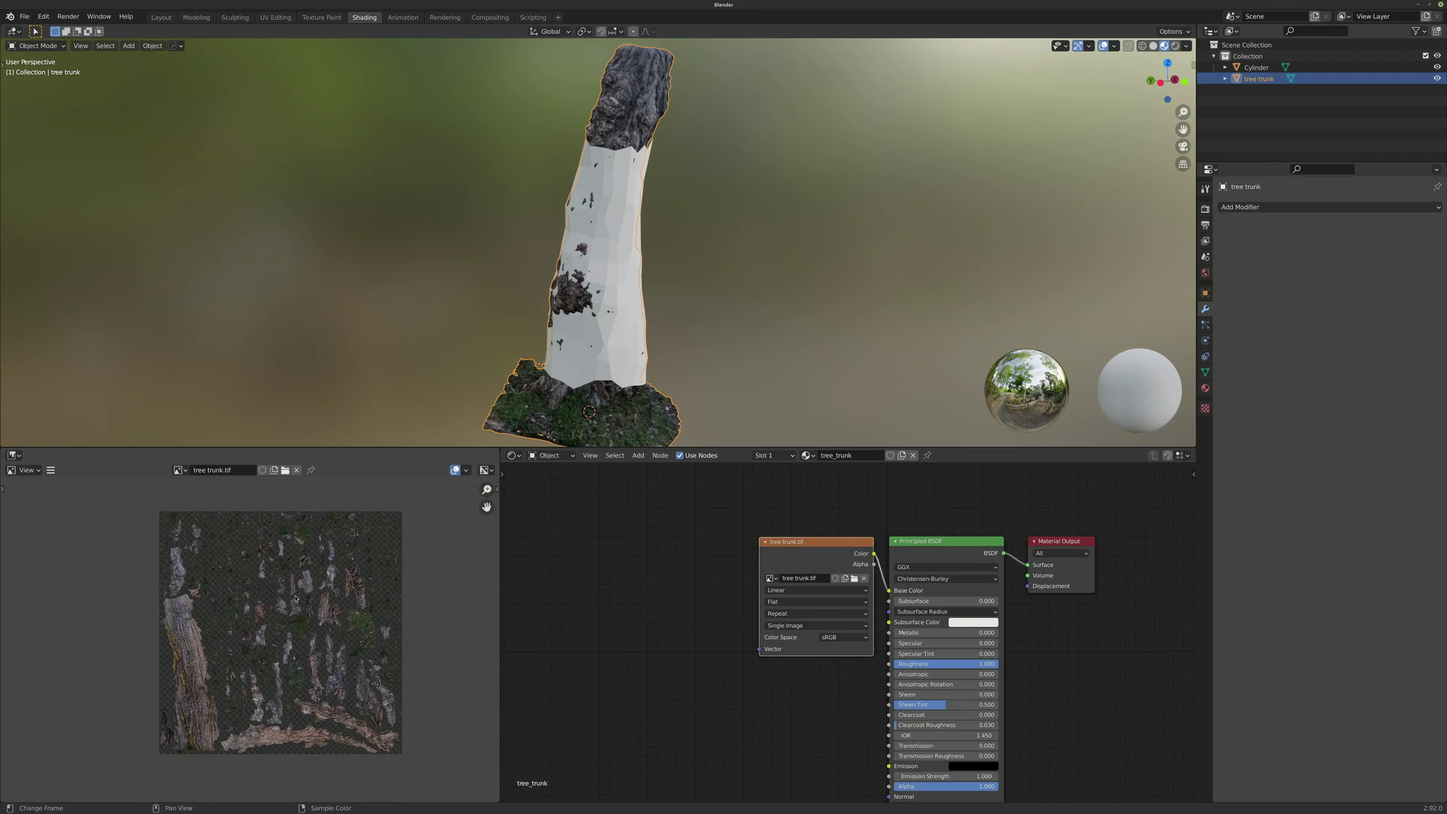
scroll(294, 597, "up", 1)
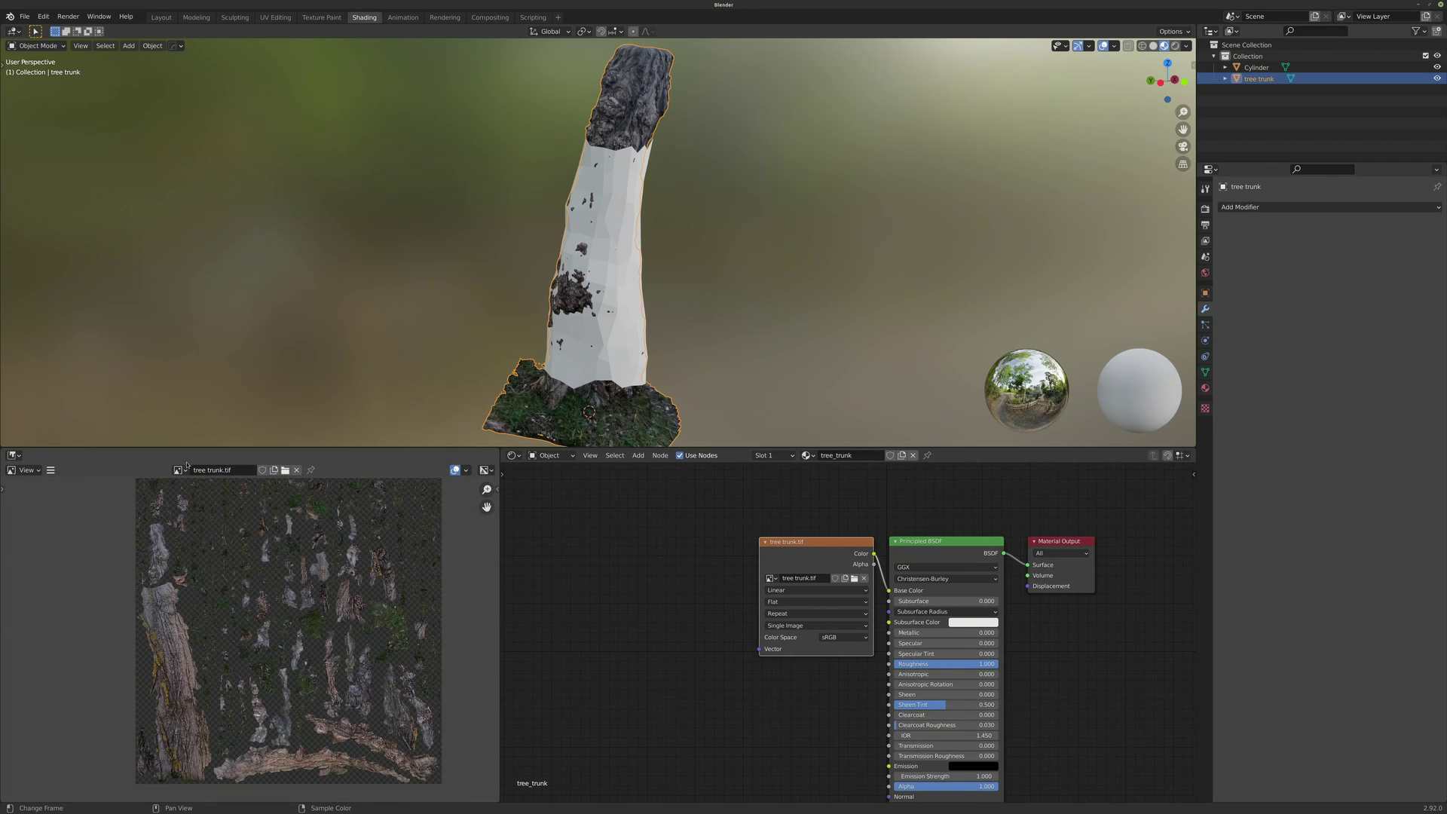
Display the blank Trunk_color image in the image editor
left_click(179, 469)
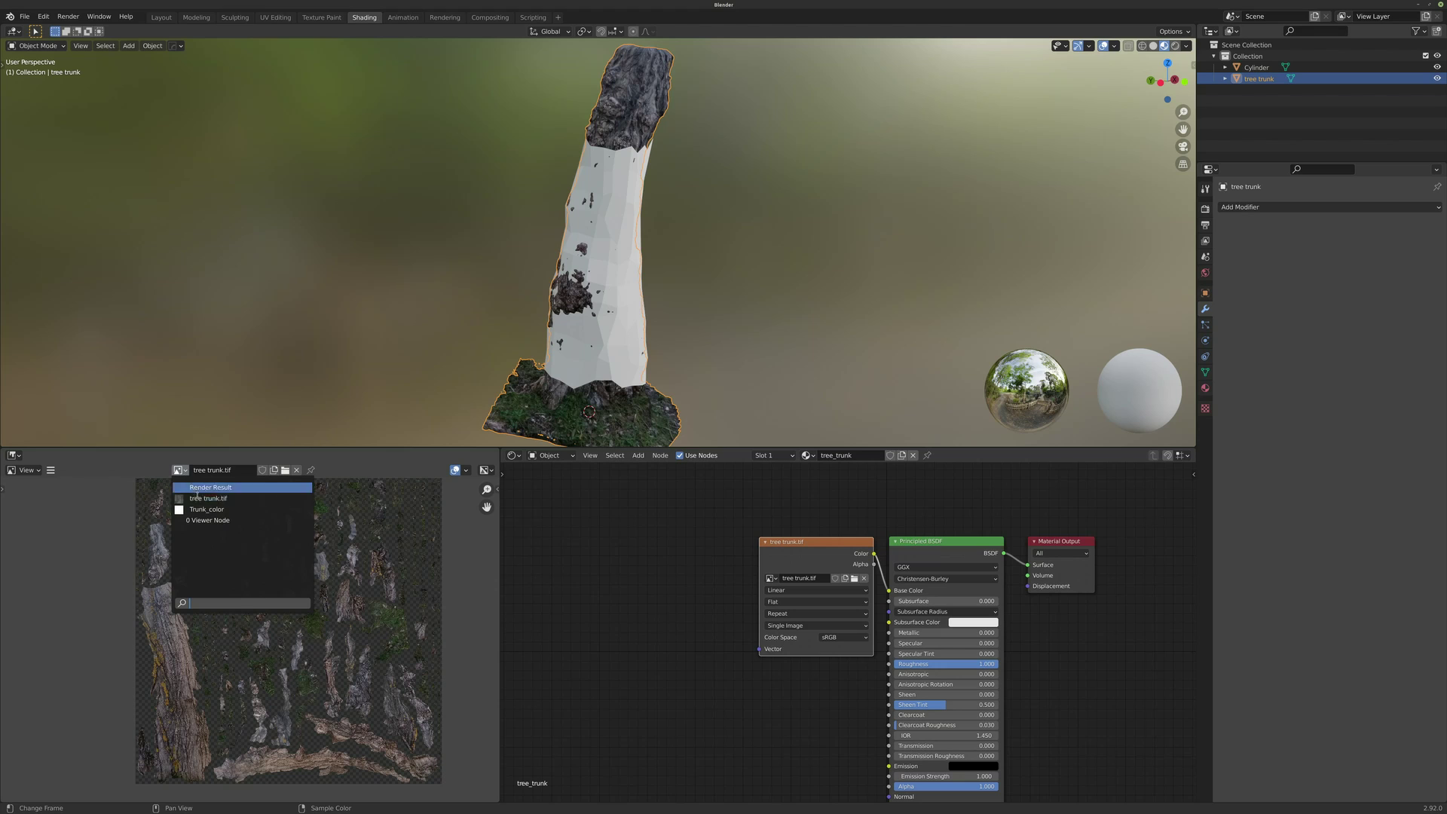
left_click(206, 510)
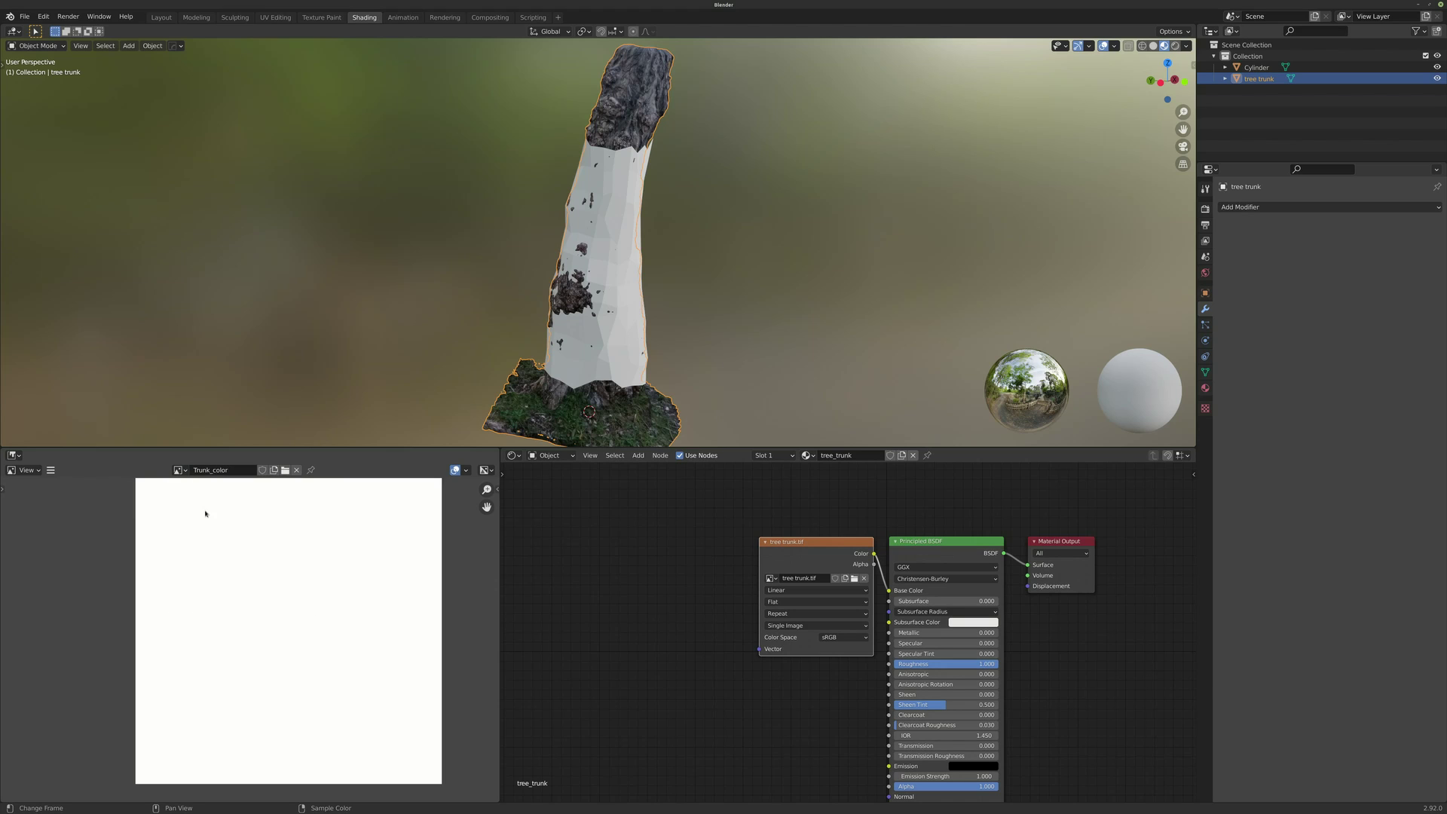
scroll(385, 519, "right", 2)
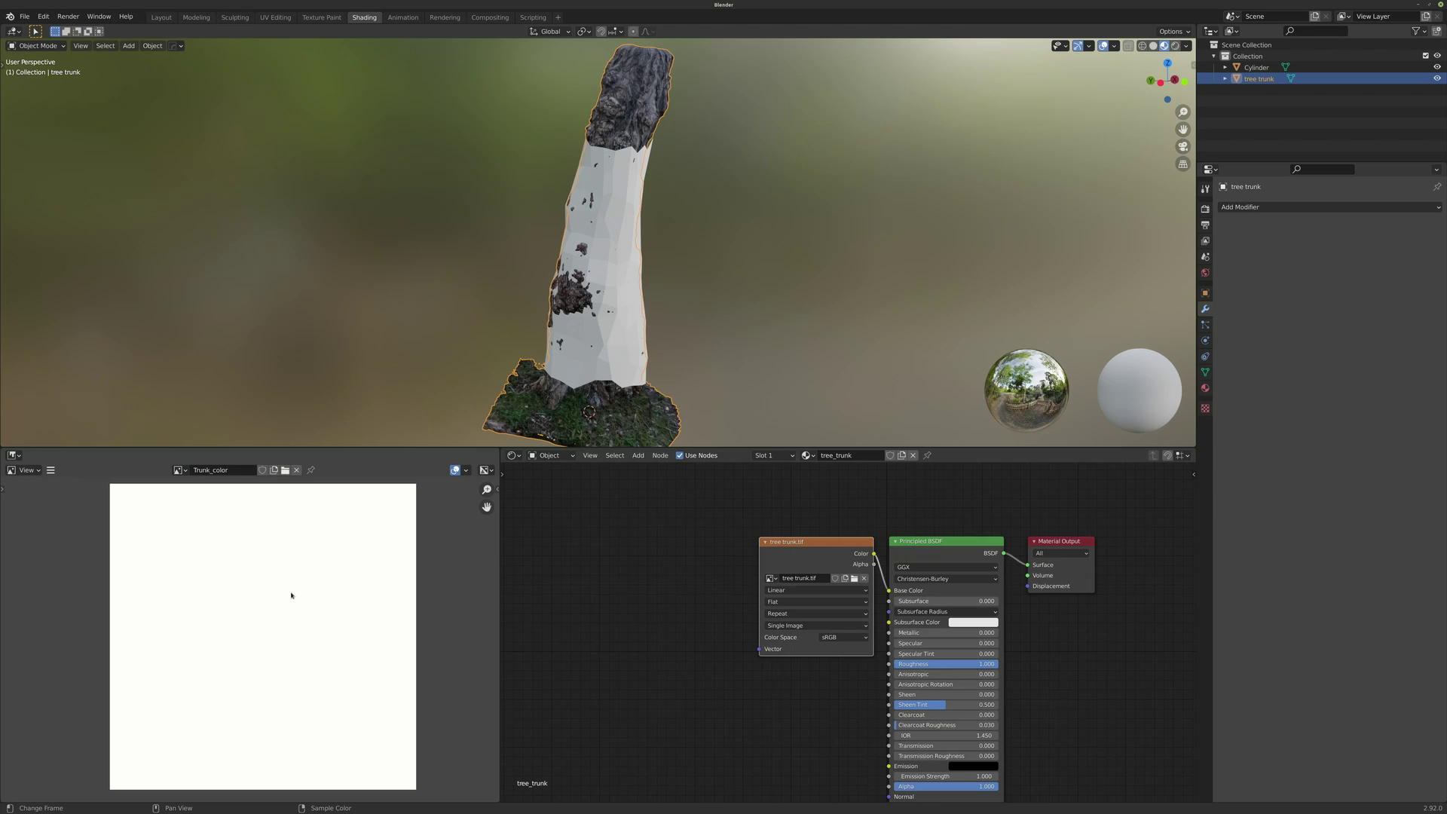
Select the scanned tree trunk plus the cylinder as the active object, and move the Trunk_color node closer to the Principled BSDF
left_click(699, 392)
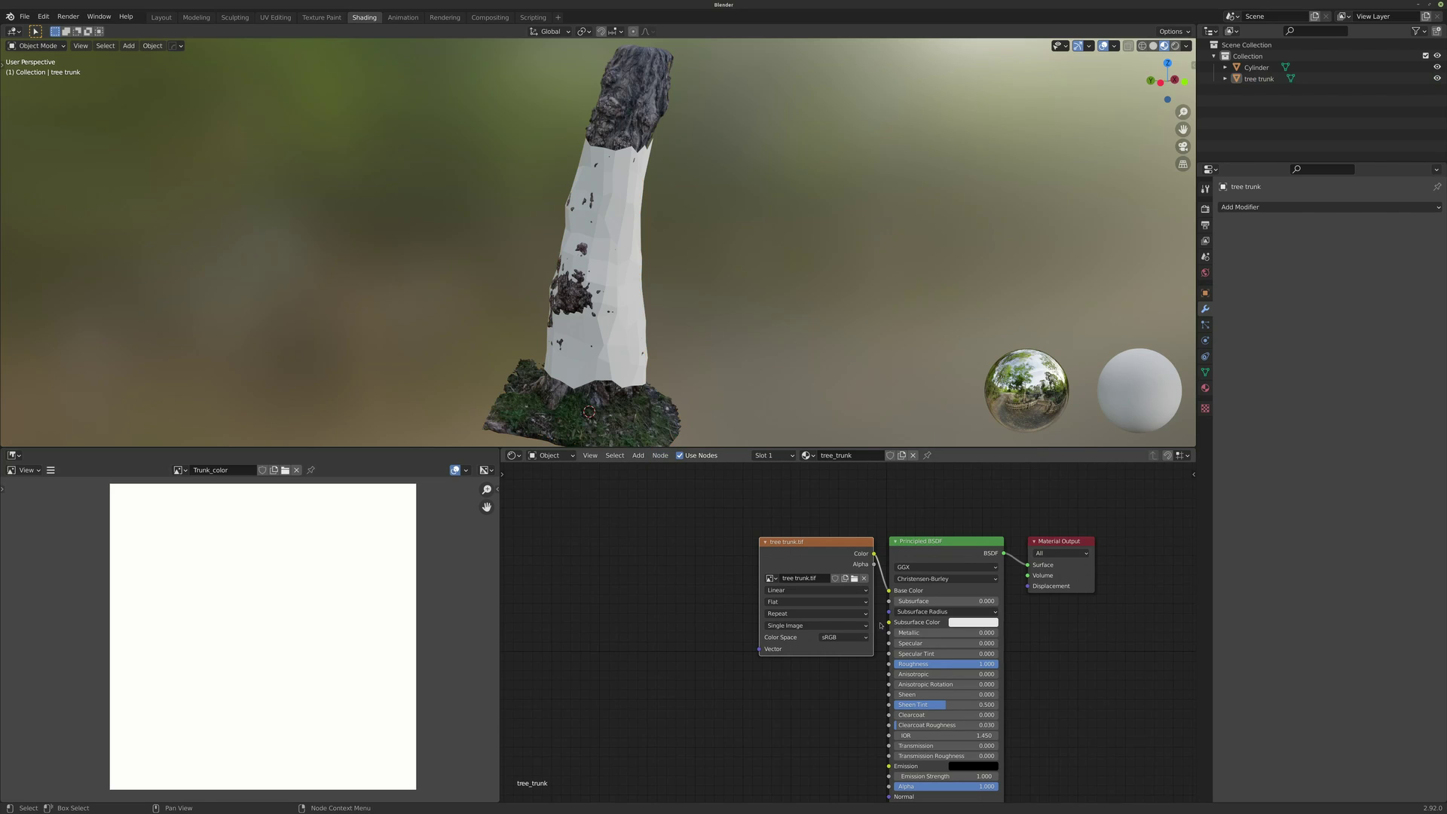
middle_click_drag(880, 623, 867, 575)
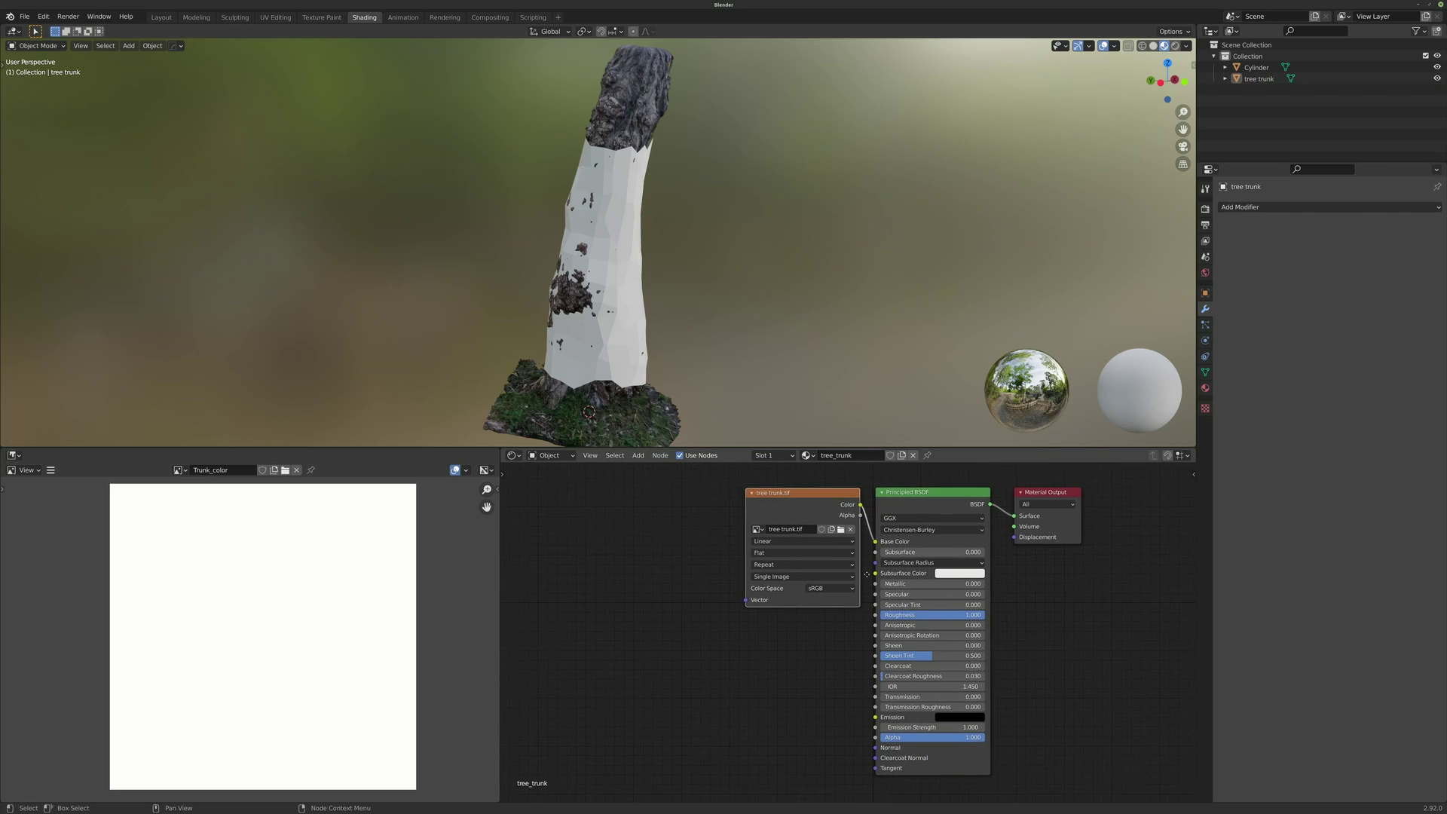
left_click(639, 412)
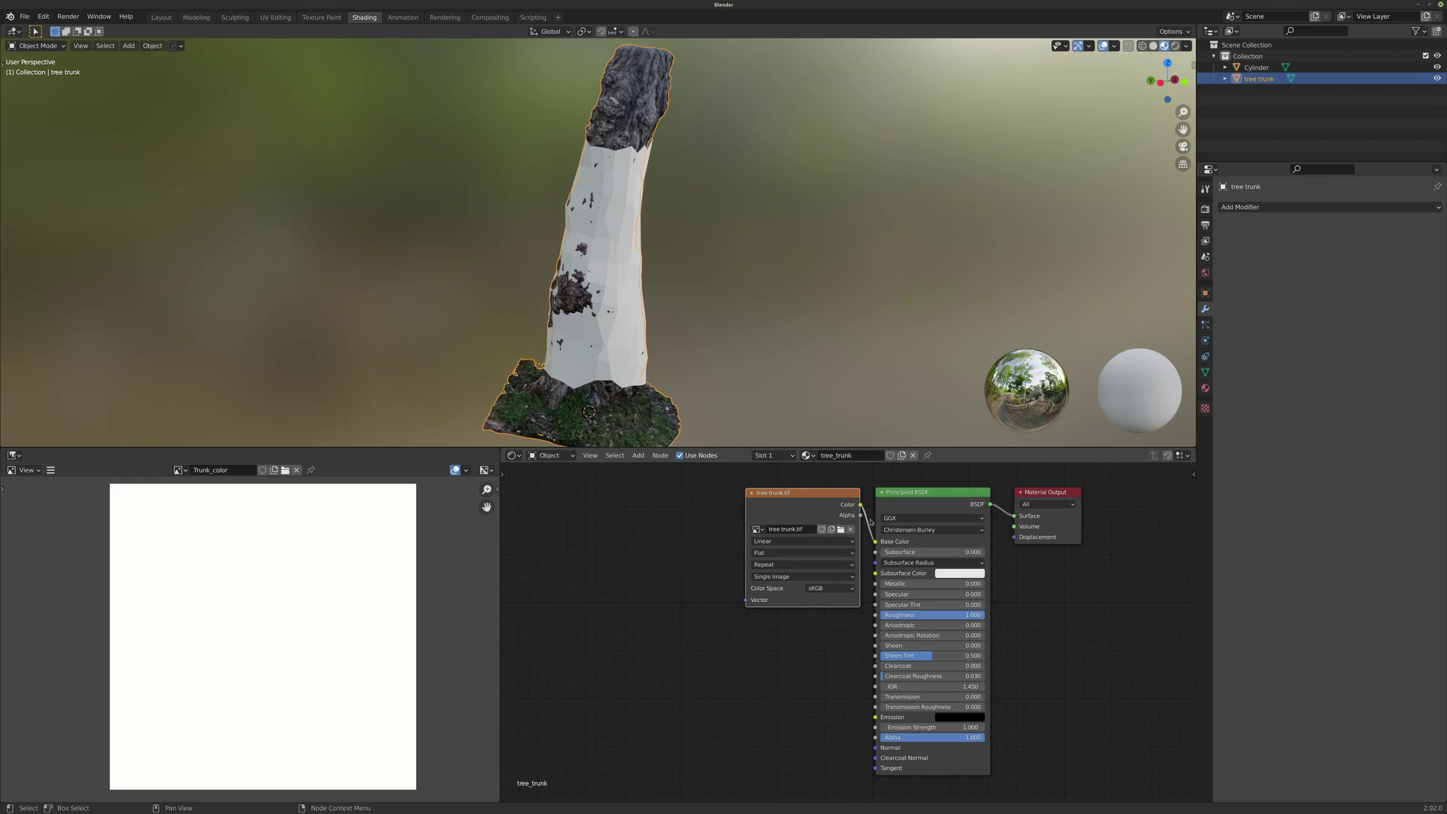
key("shift")
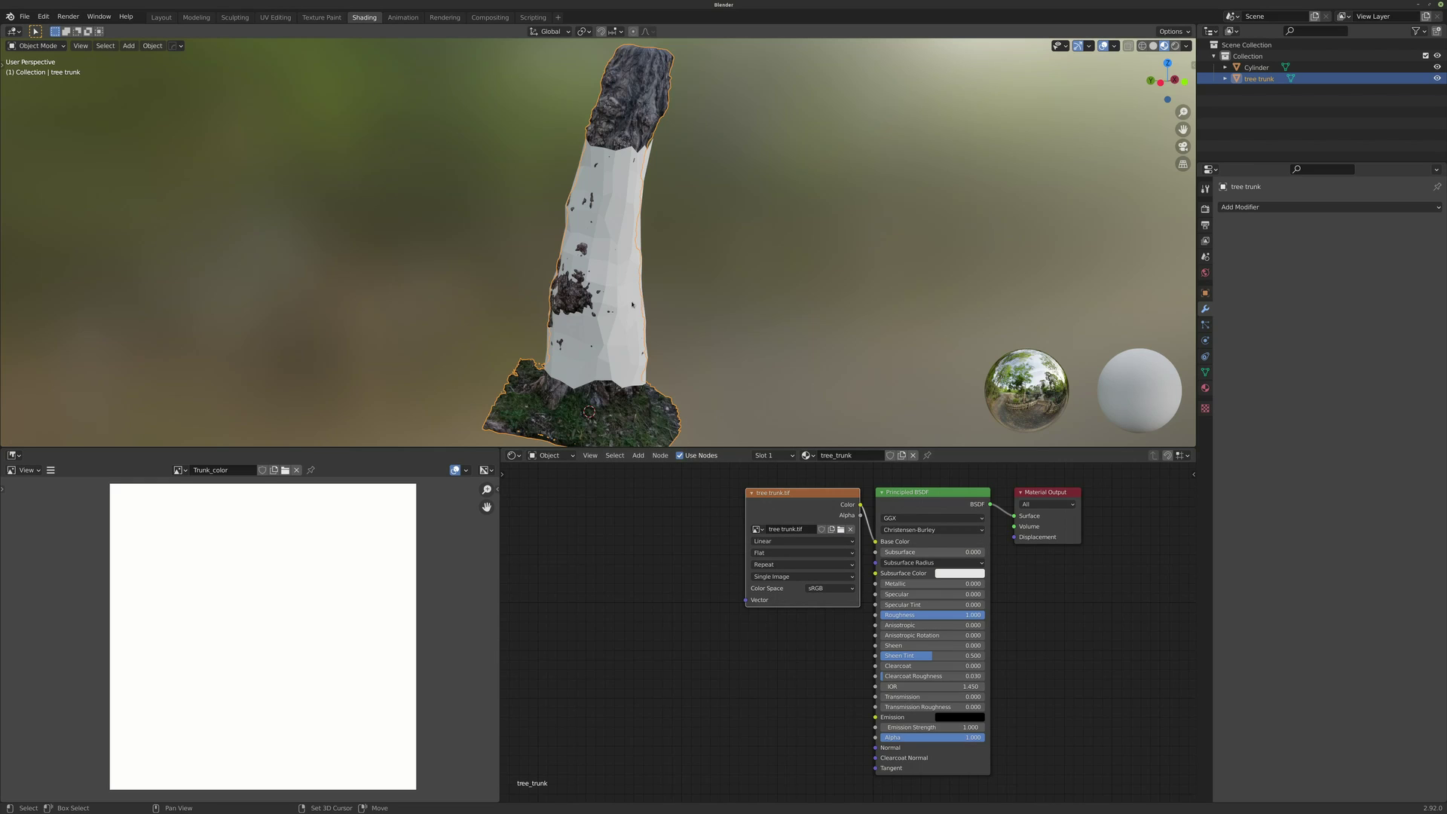
left_click(632, 304, "shift")
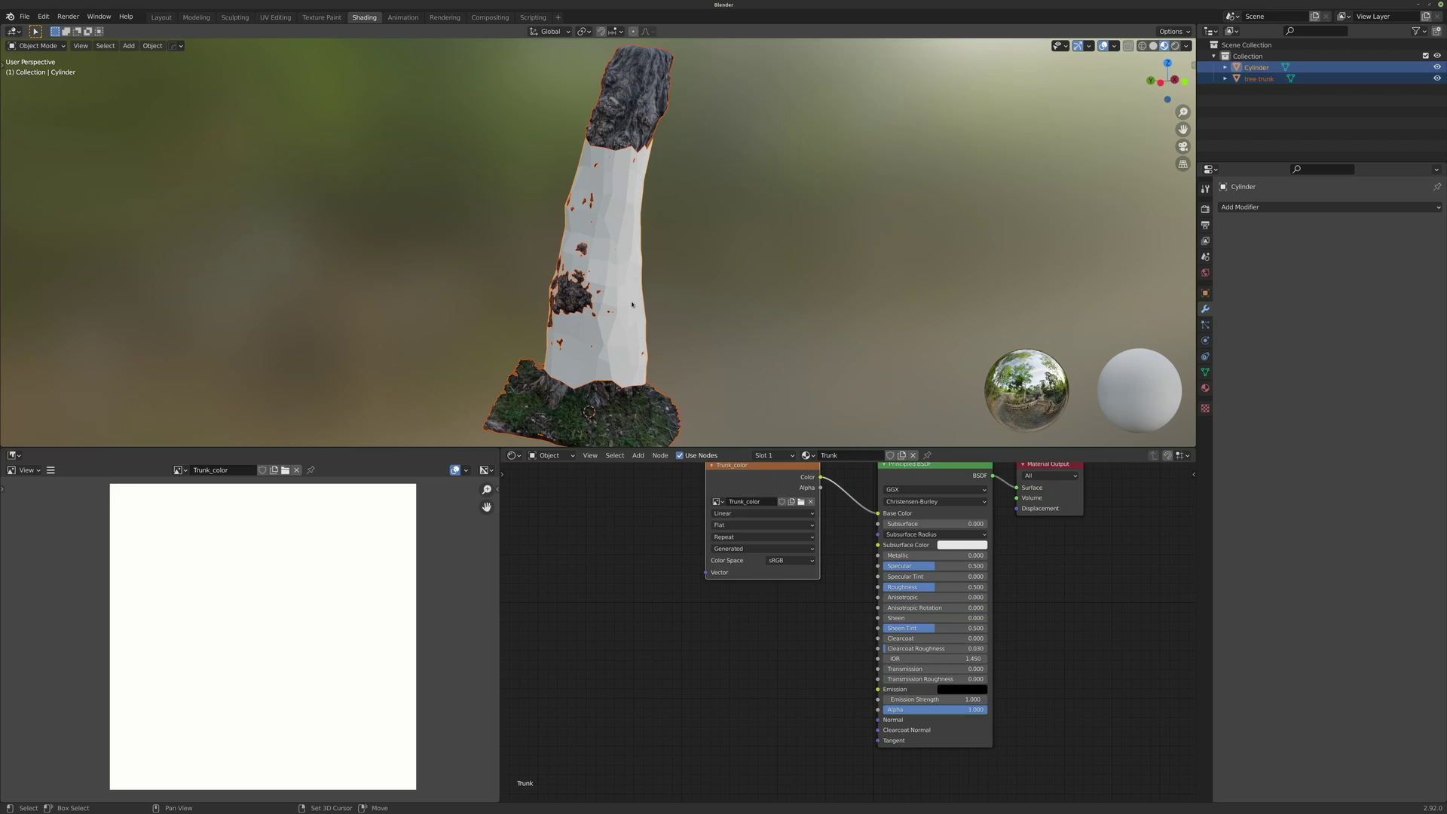
key("Home")
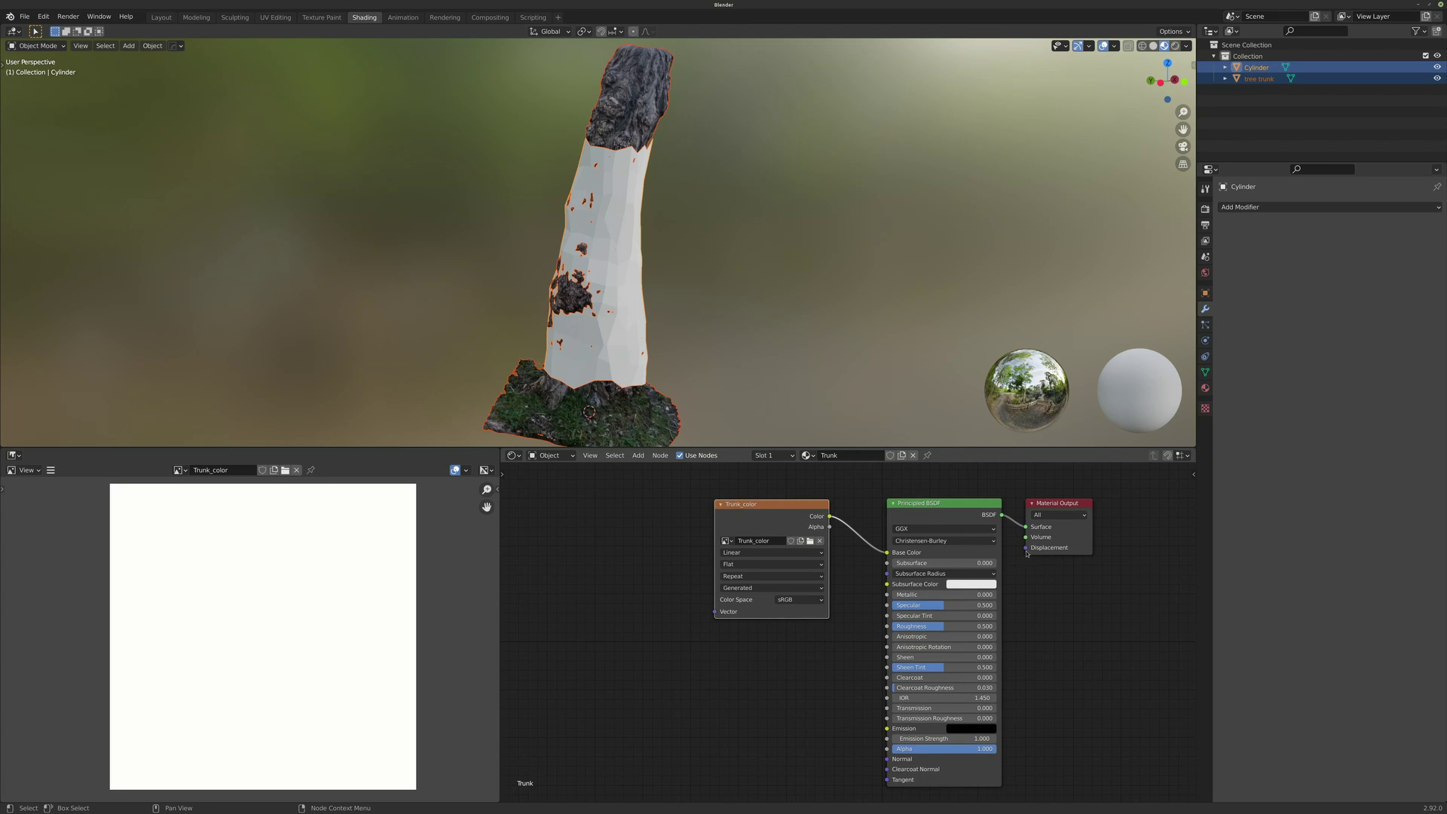
left_click_drag(769, 515, 796, 503)
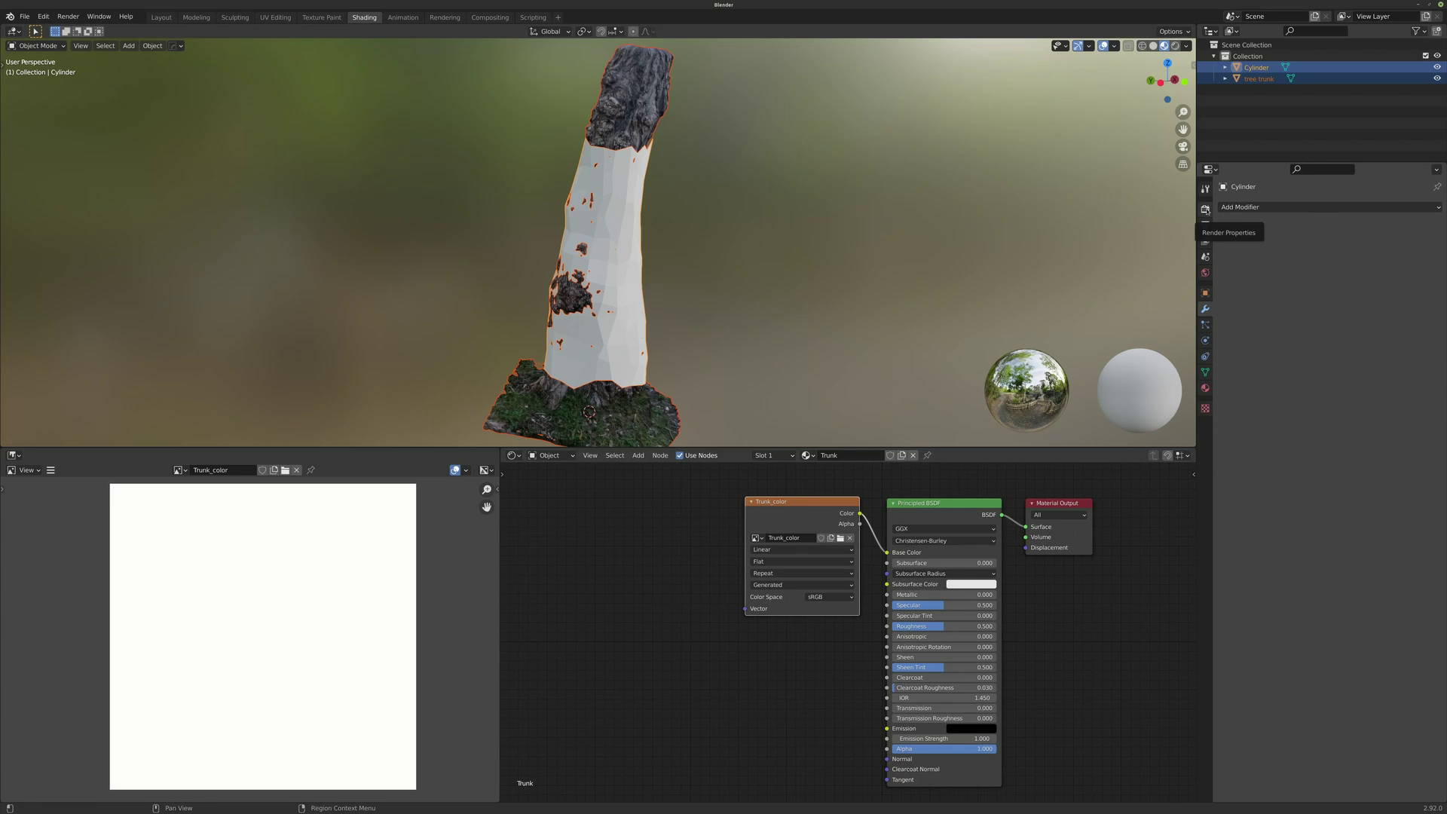
Set the render engine to Cycles and expand the Bake settings
left_click(1206, 211)
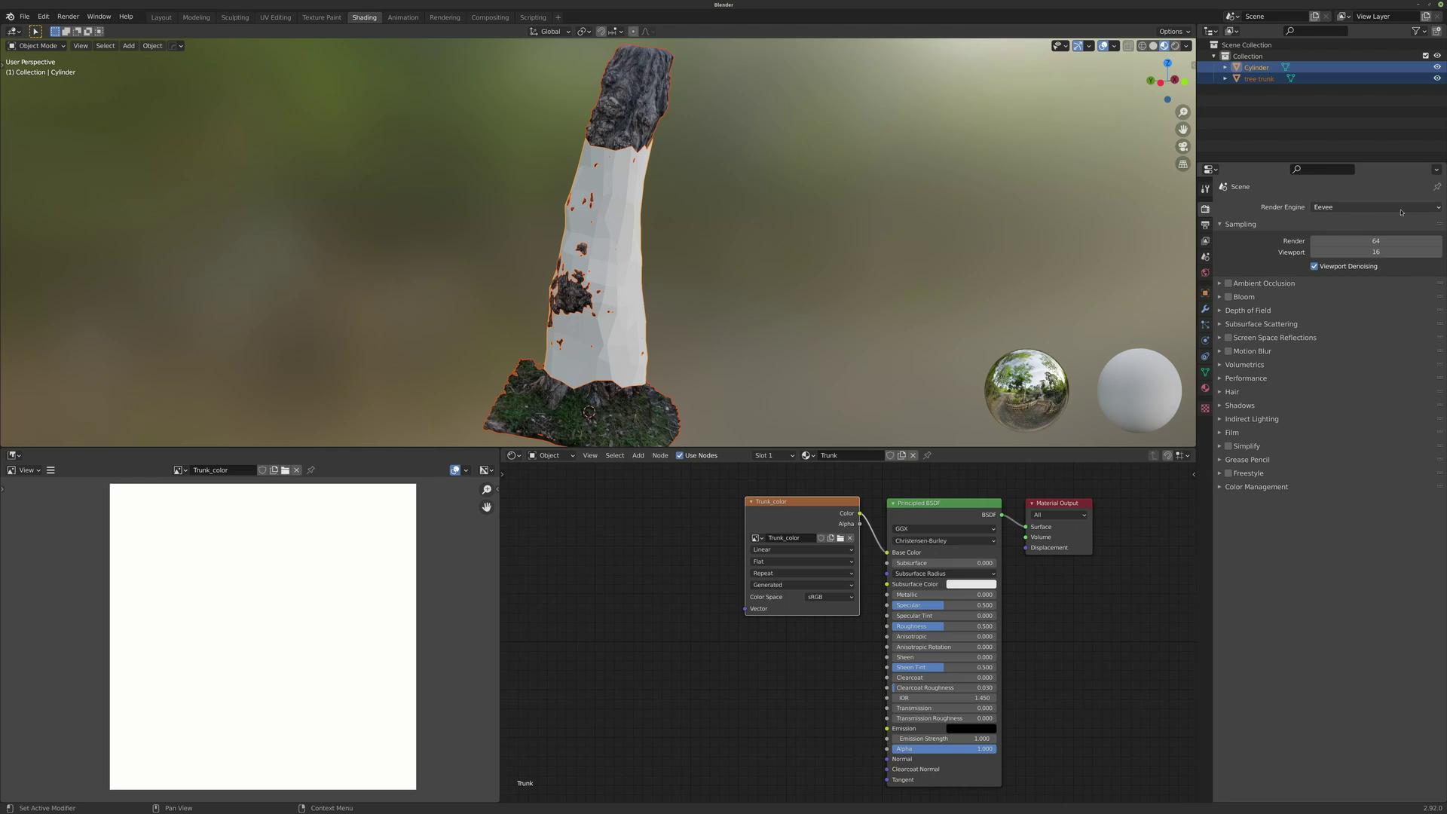
left_click(1392, 210)
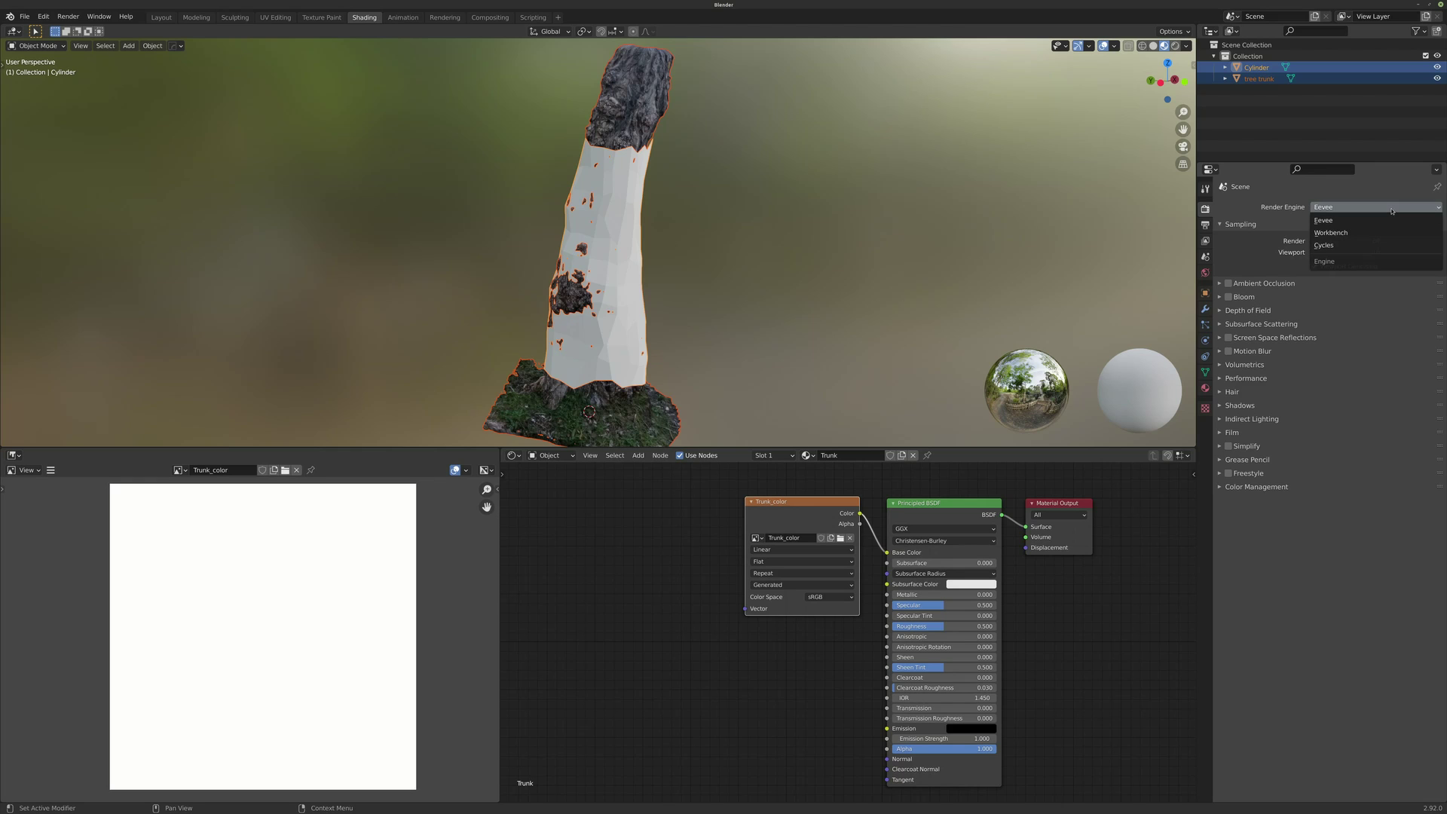
left_click(1360, 245)
left_click(1228, 459)
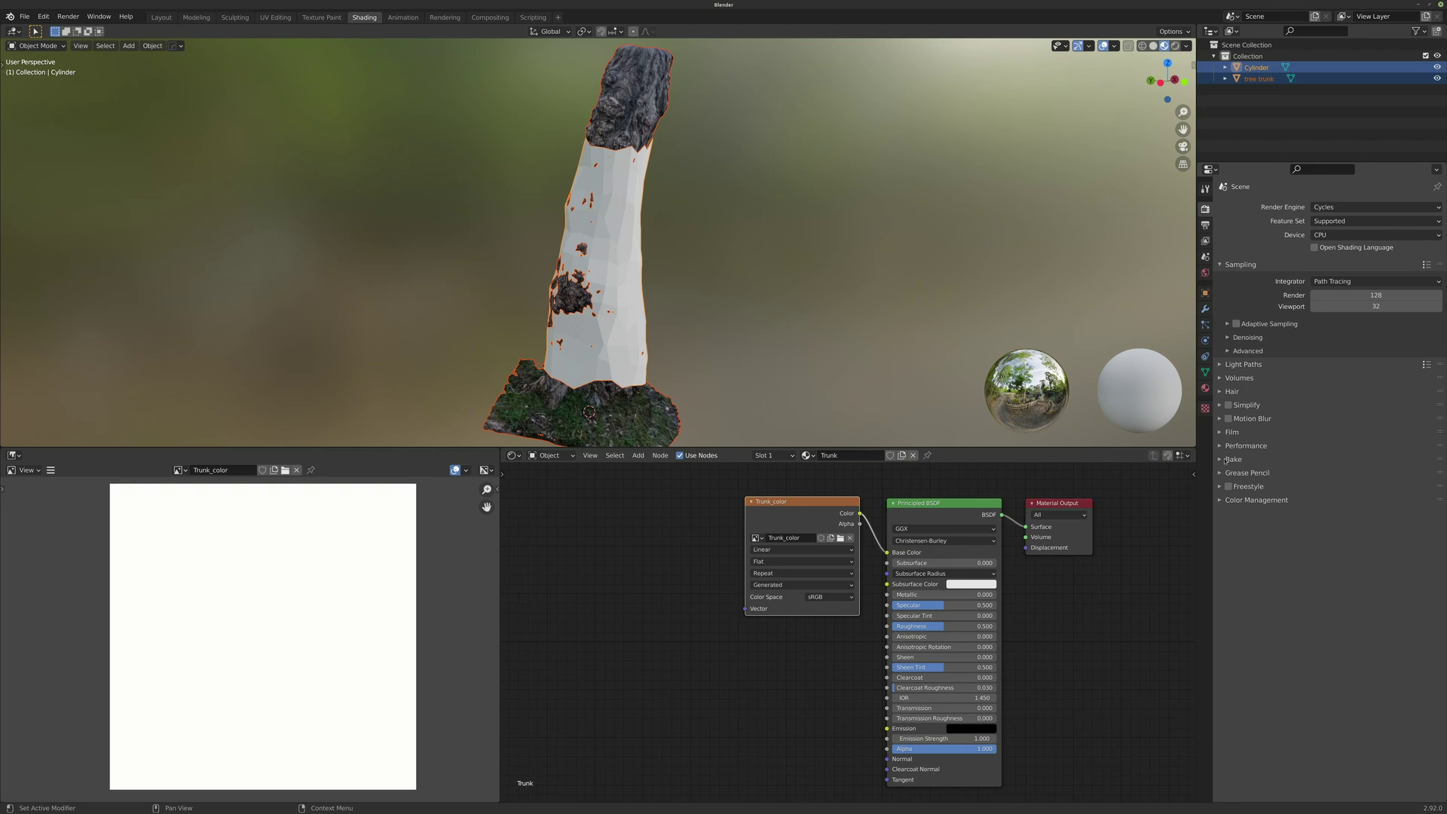
left_click(1222, 460)
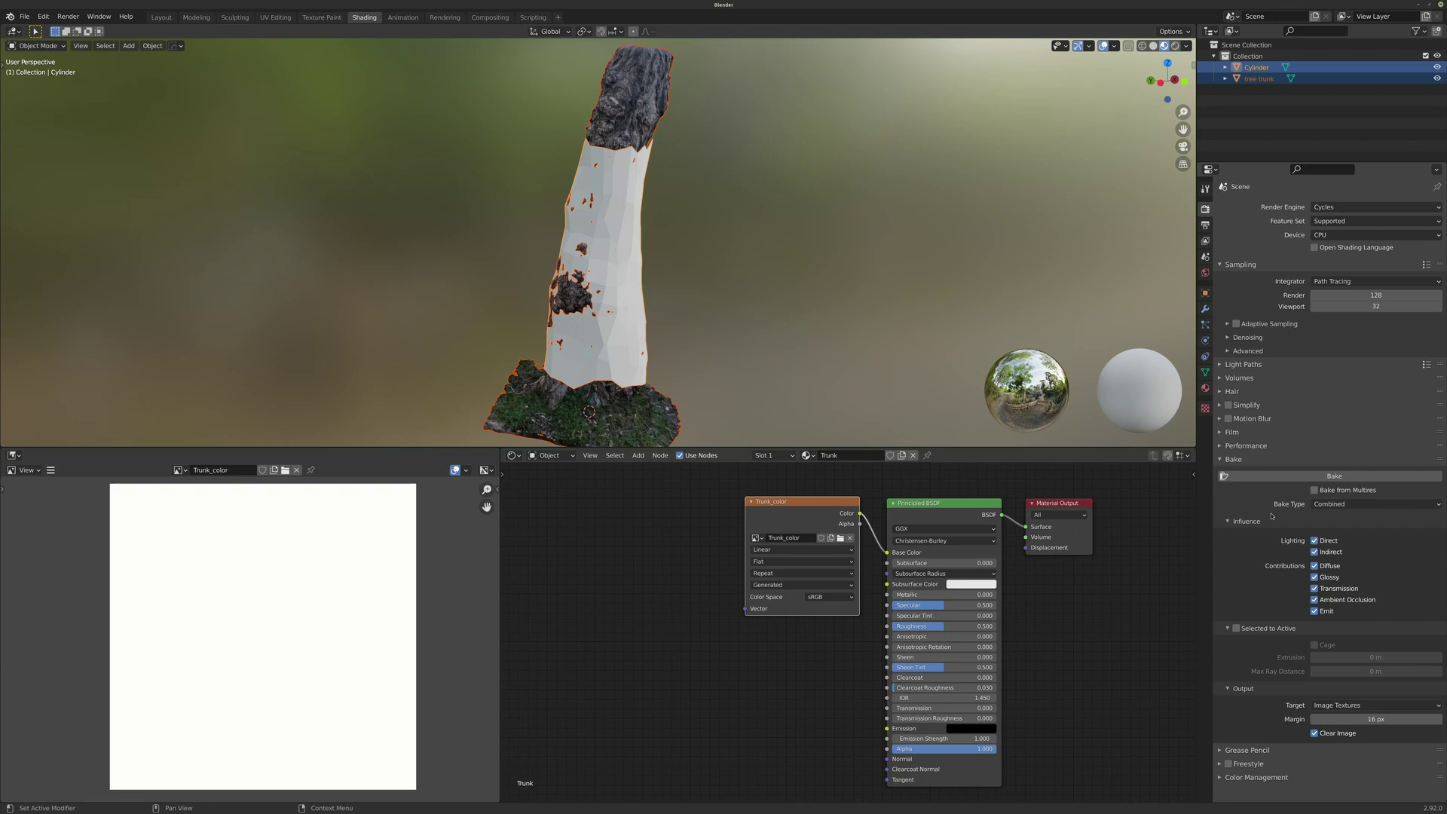
Bake the scan onto the cylinder's Trunk_color image using the Diffuse type, only the Color contribution and Selected to Active
left_click(1330, 505)
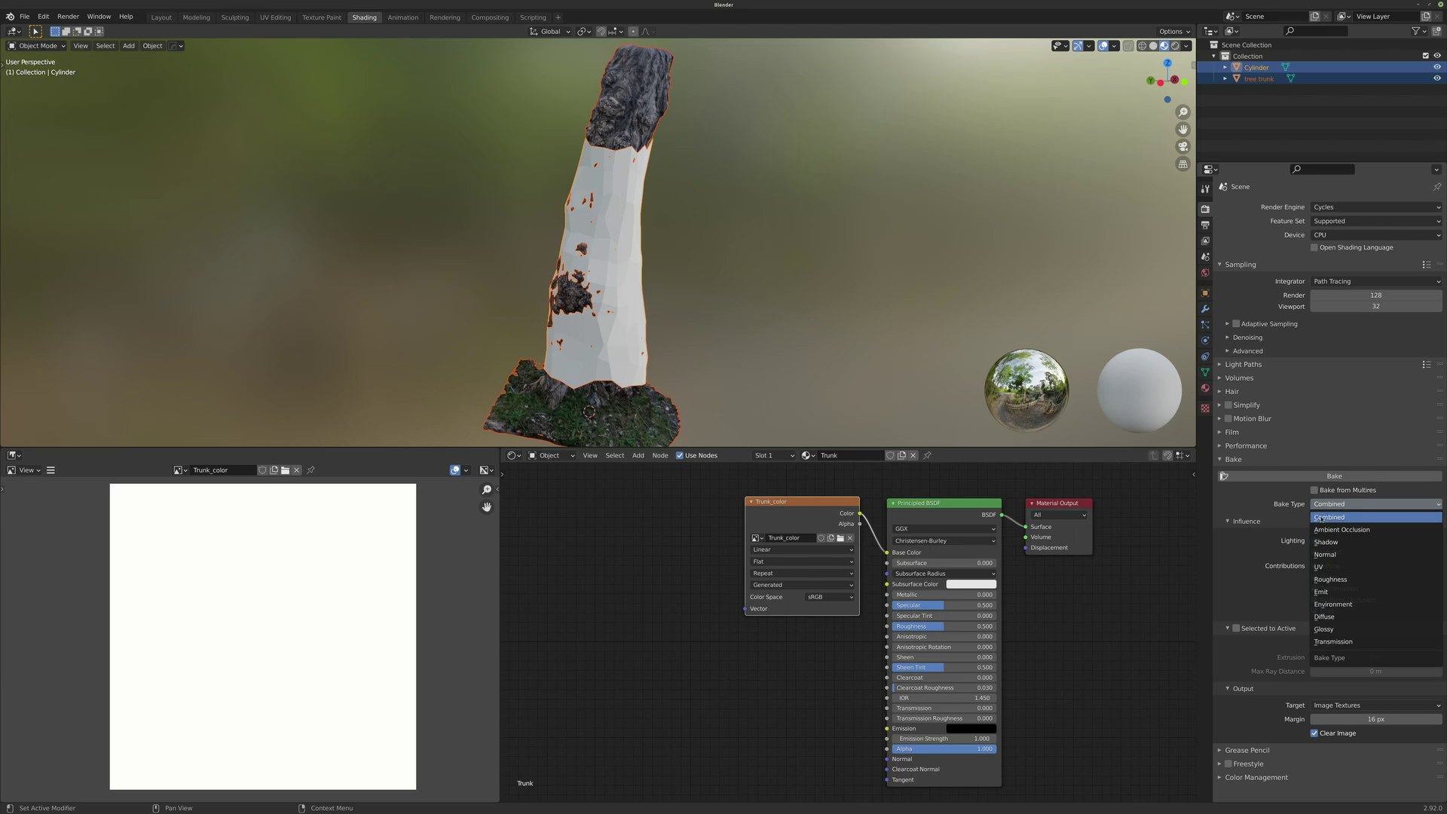
left_click(1324, 619)
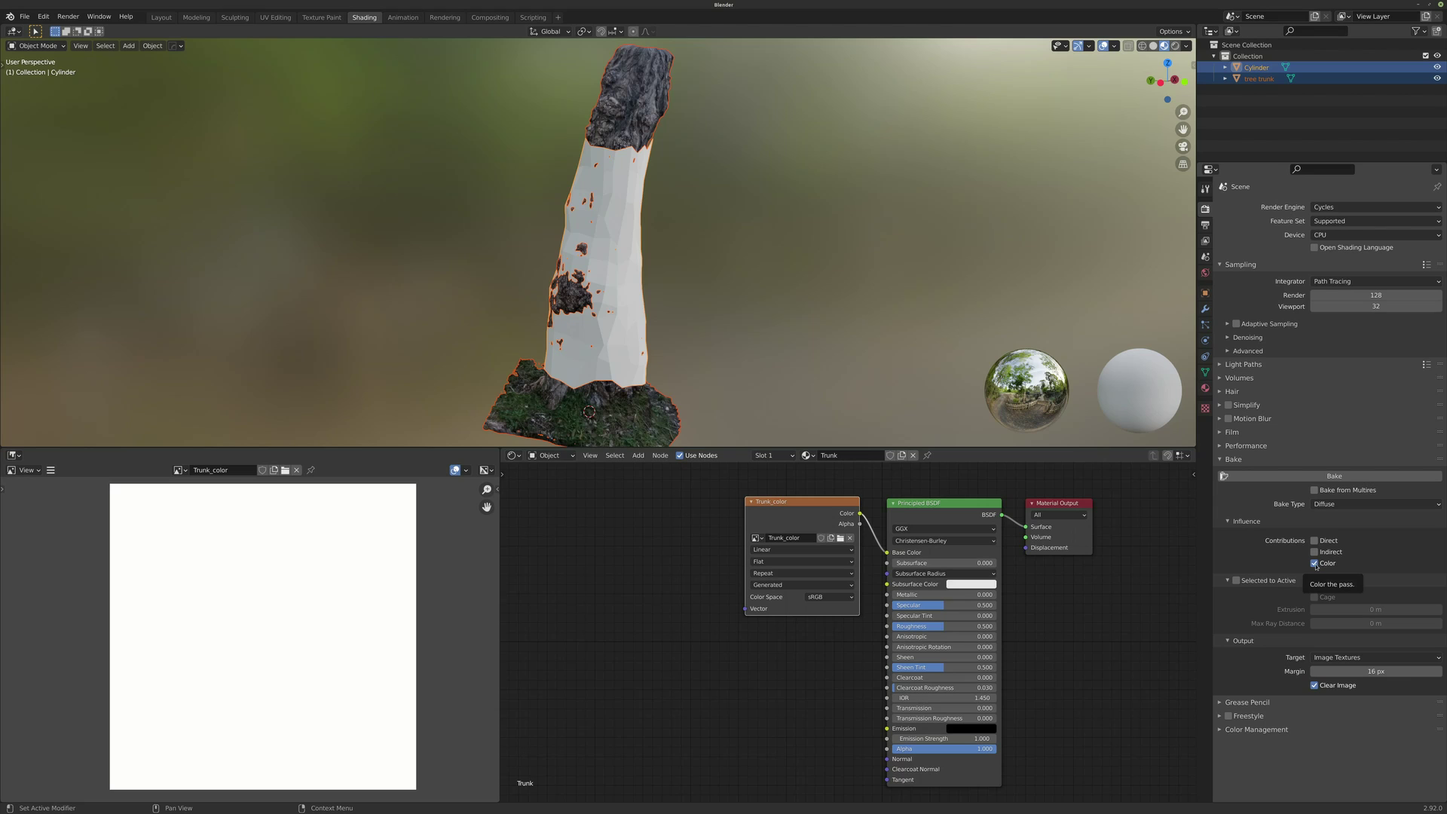
left_click(1237, 581)
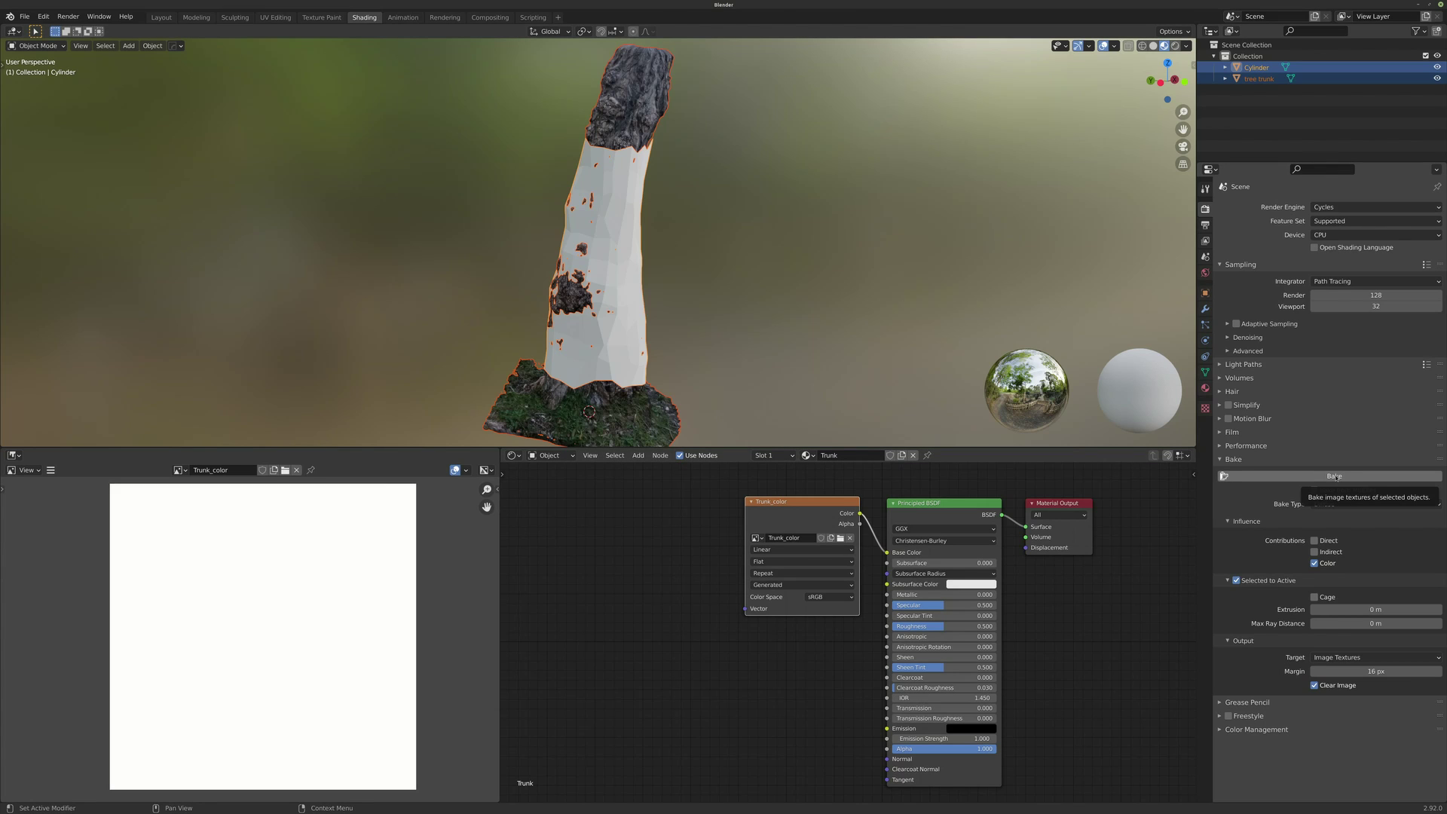
left_click(1334, 477)
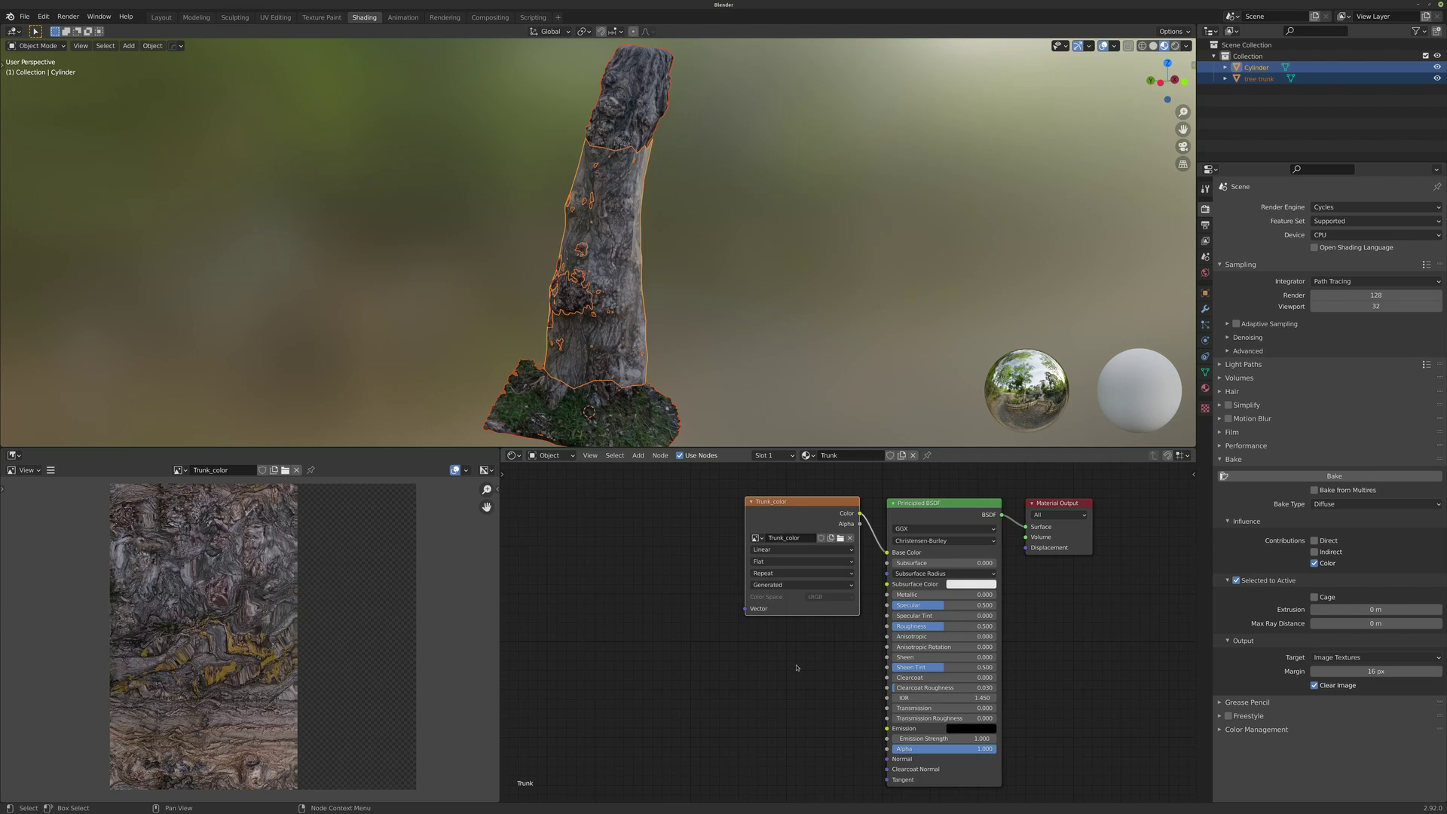
Inspect the baked cylinder in isolation from another side, and move its Trunk_color node slightly closer to the Principled BSDF
scroll(654, 234, "up", 2)
left_click(654, 233)
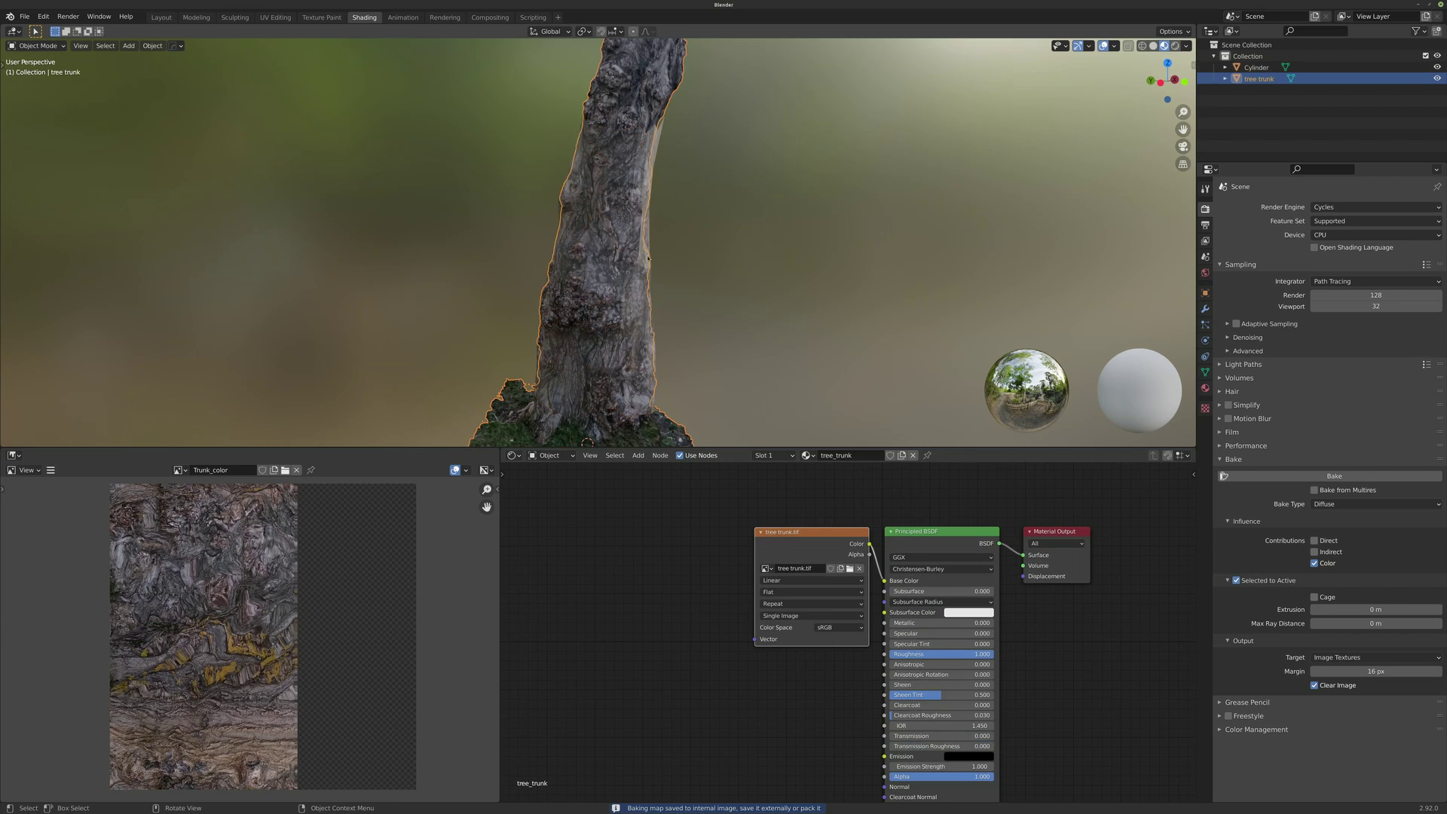
left_click(654, 234)
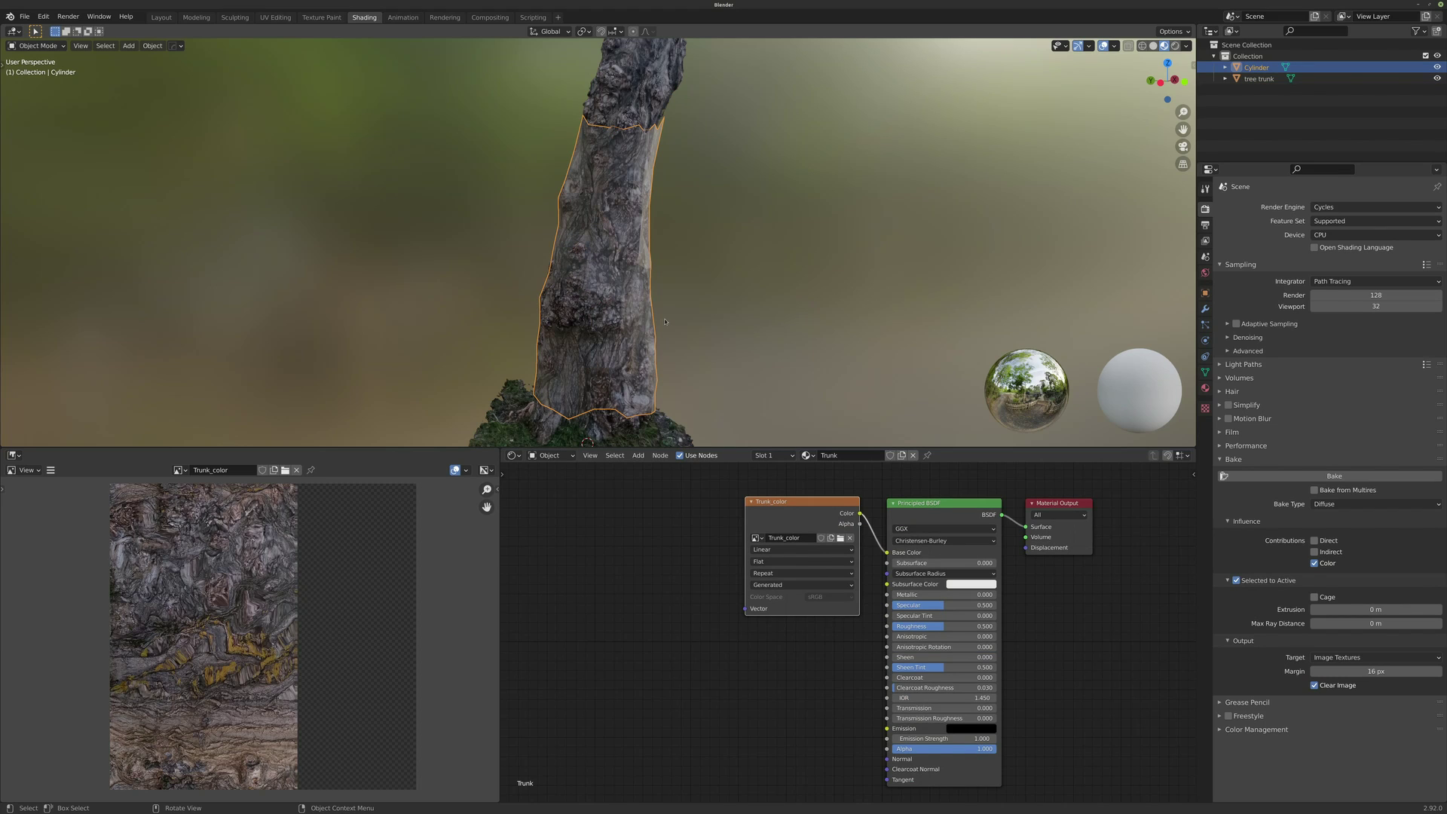
key("KP_Divide")
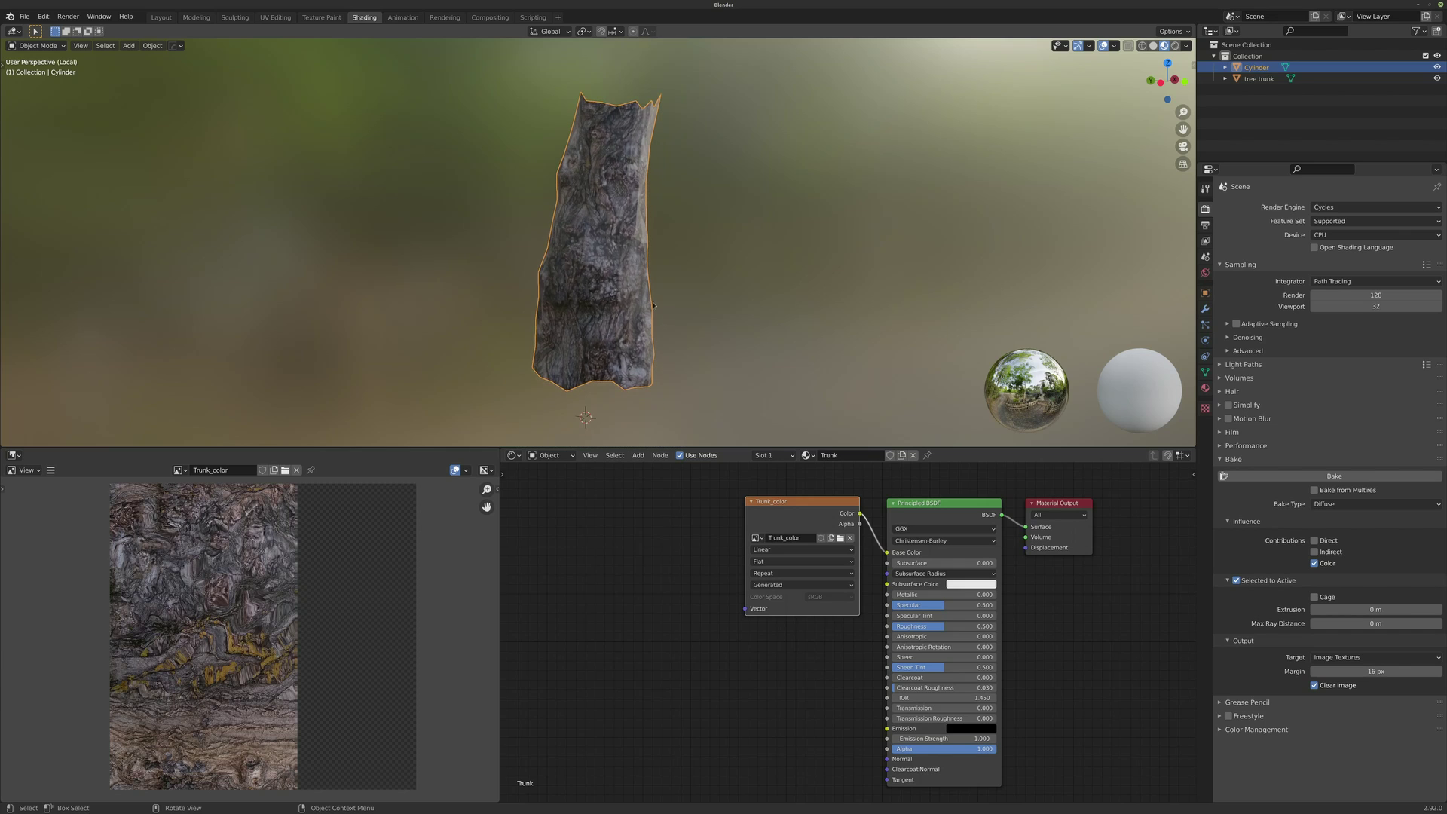
middle_click_drag(571, 258, 632, 243)
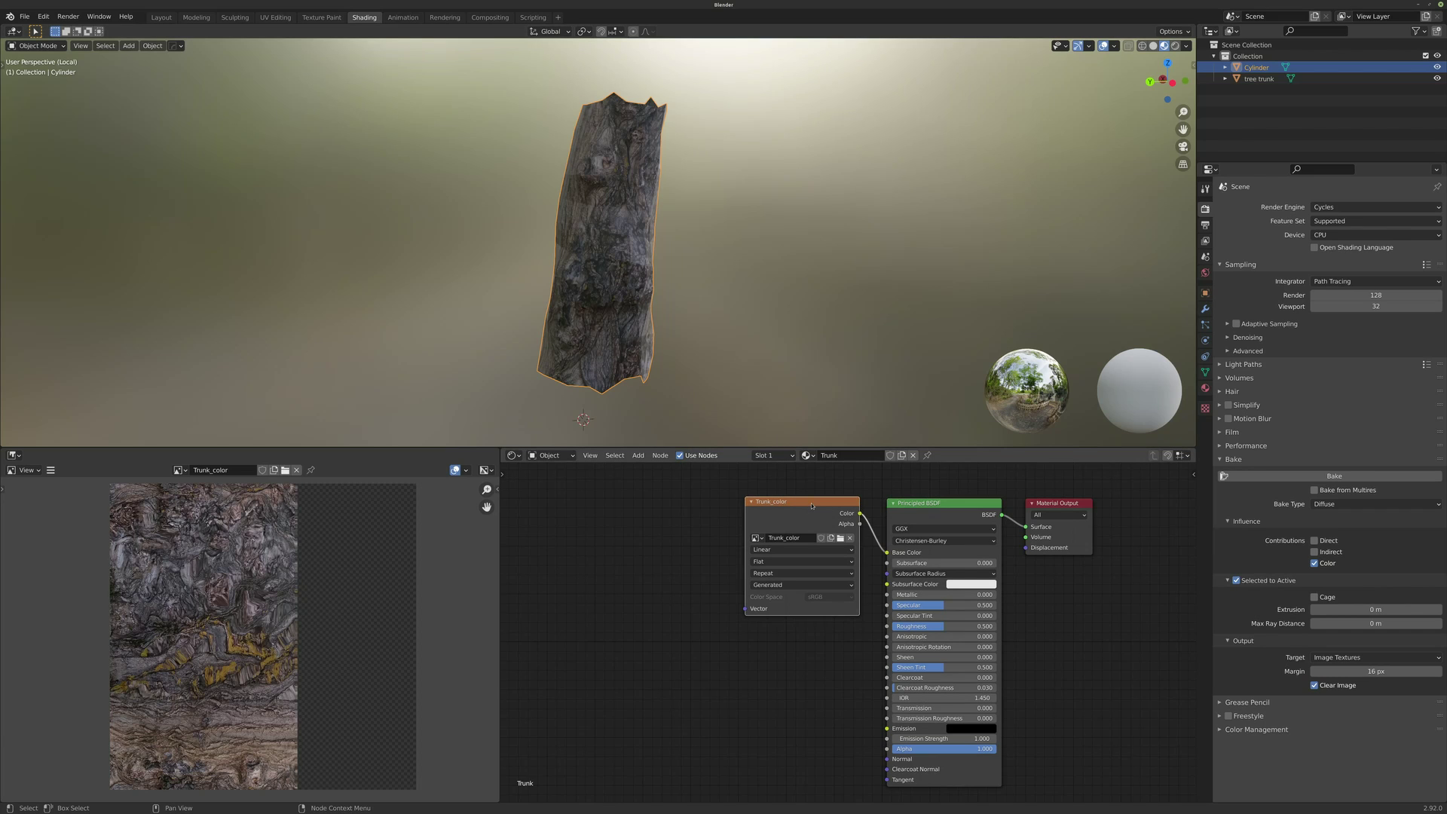
left_click_drag(837, 503, 847, 503)
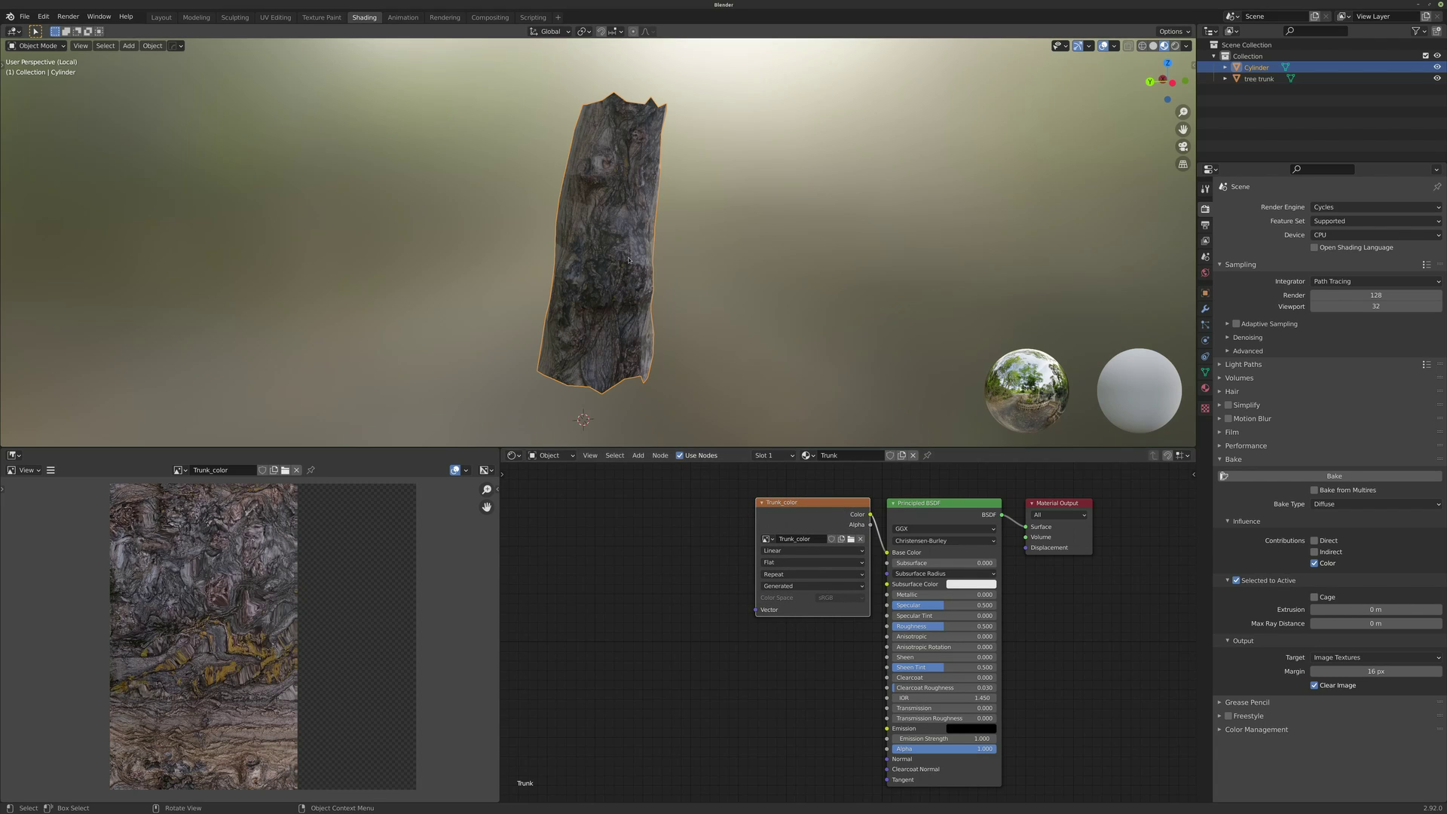
key("KP_Divide")
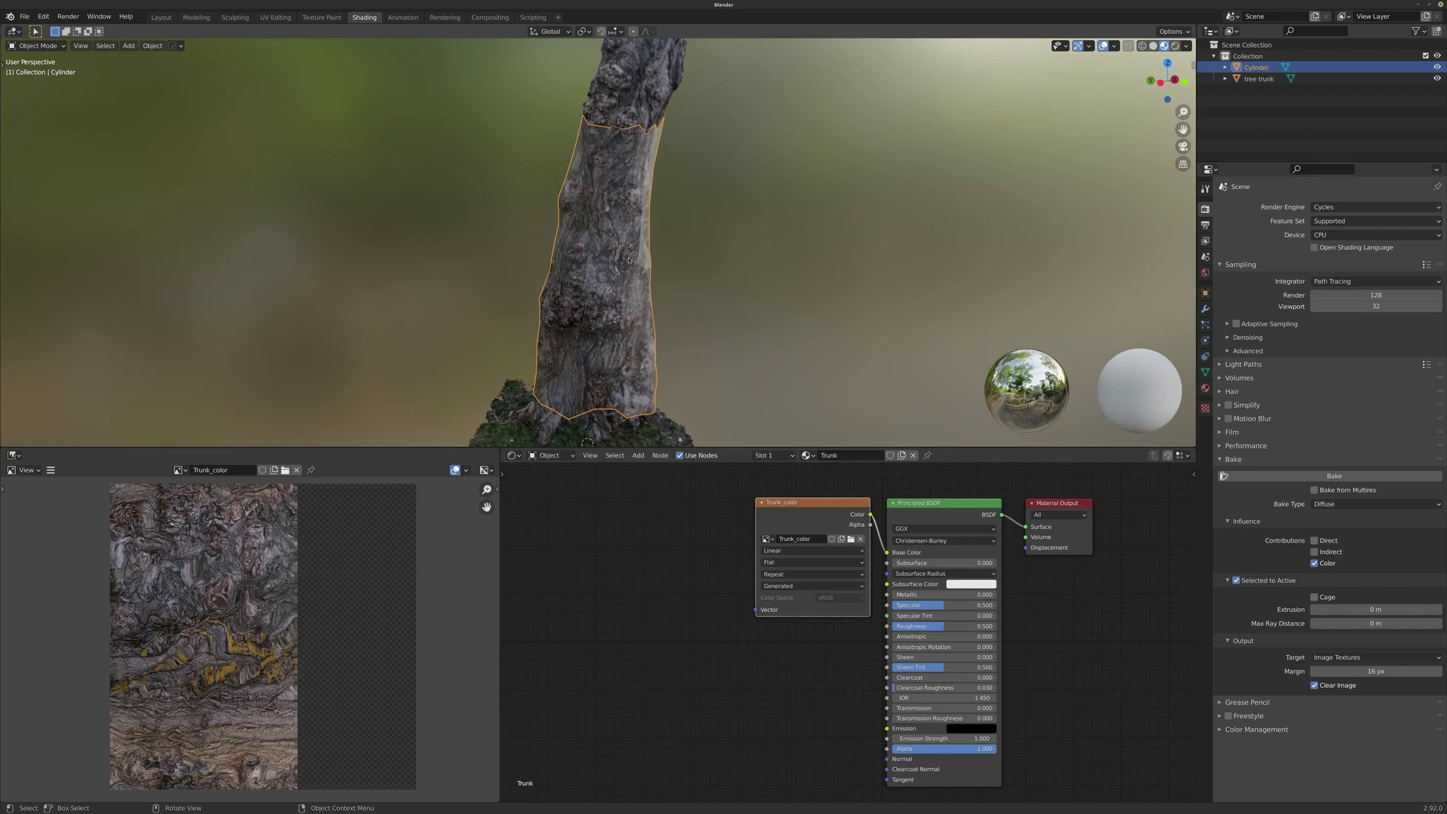
Select only the cylinder and apply Shade Smooth to it
left_click(689, 428)
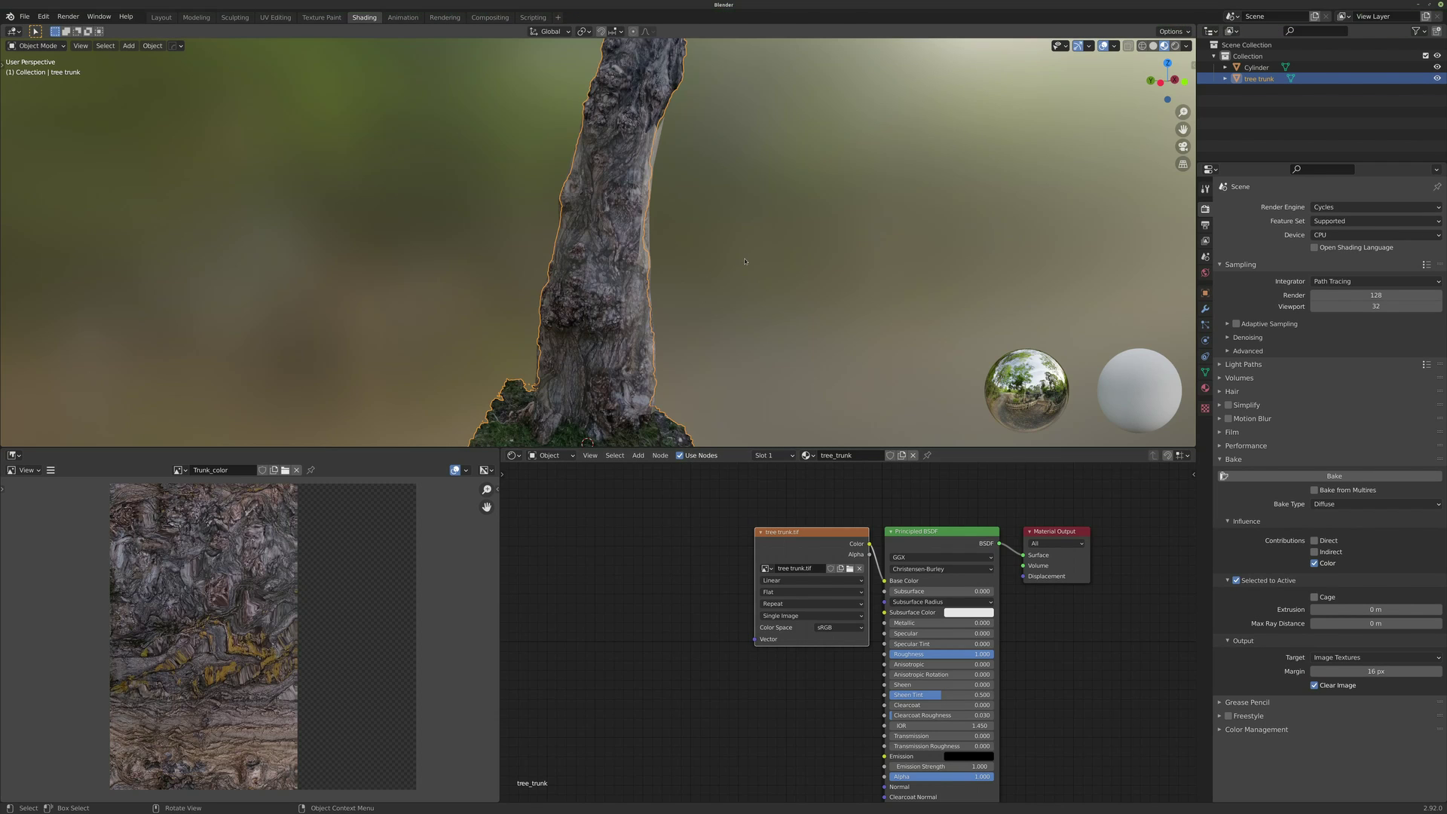
left_click(649, 234)
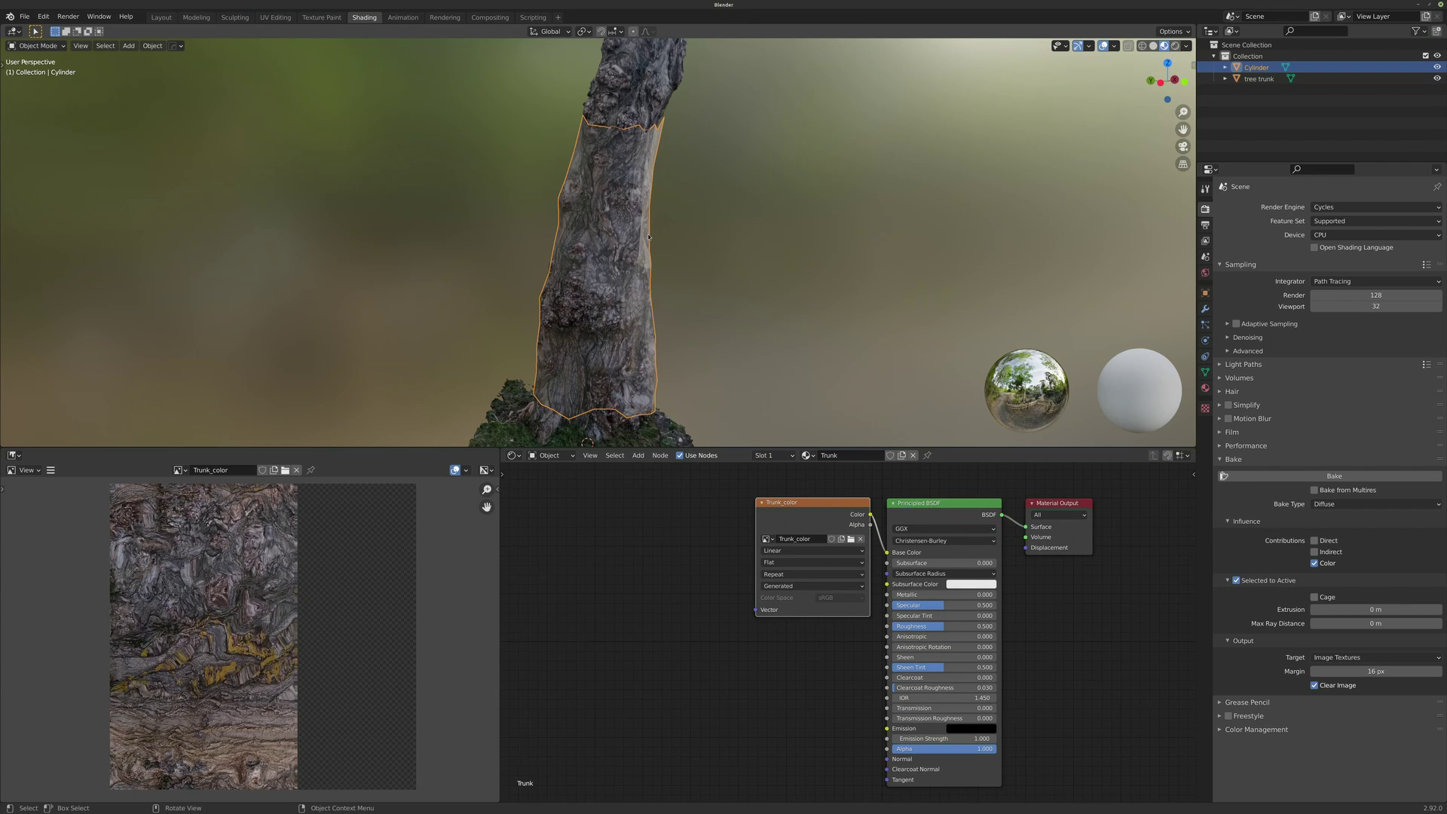
right_click(649, 236)
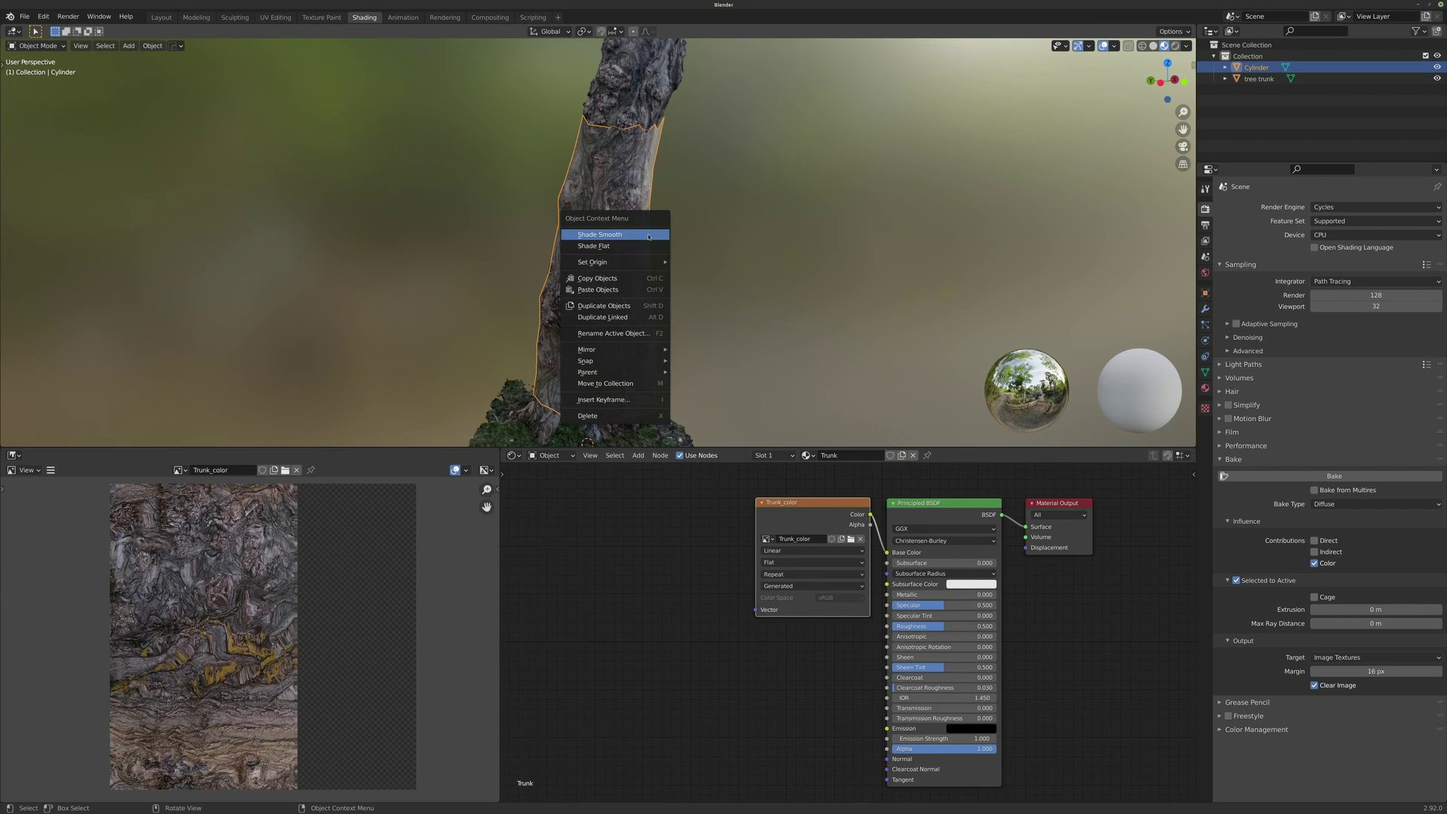
left_click(649, 236)
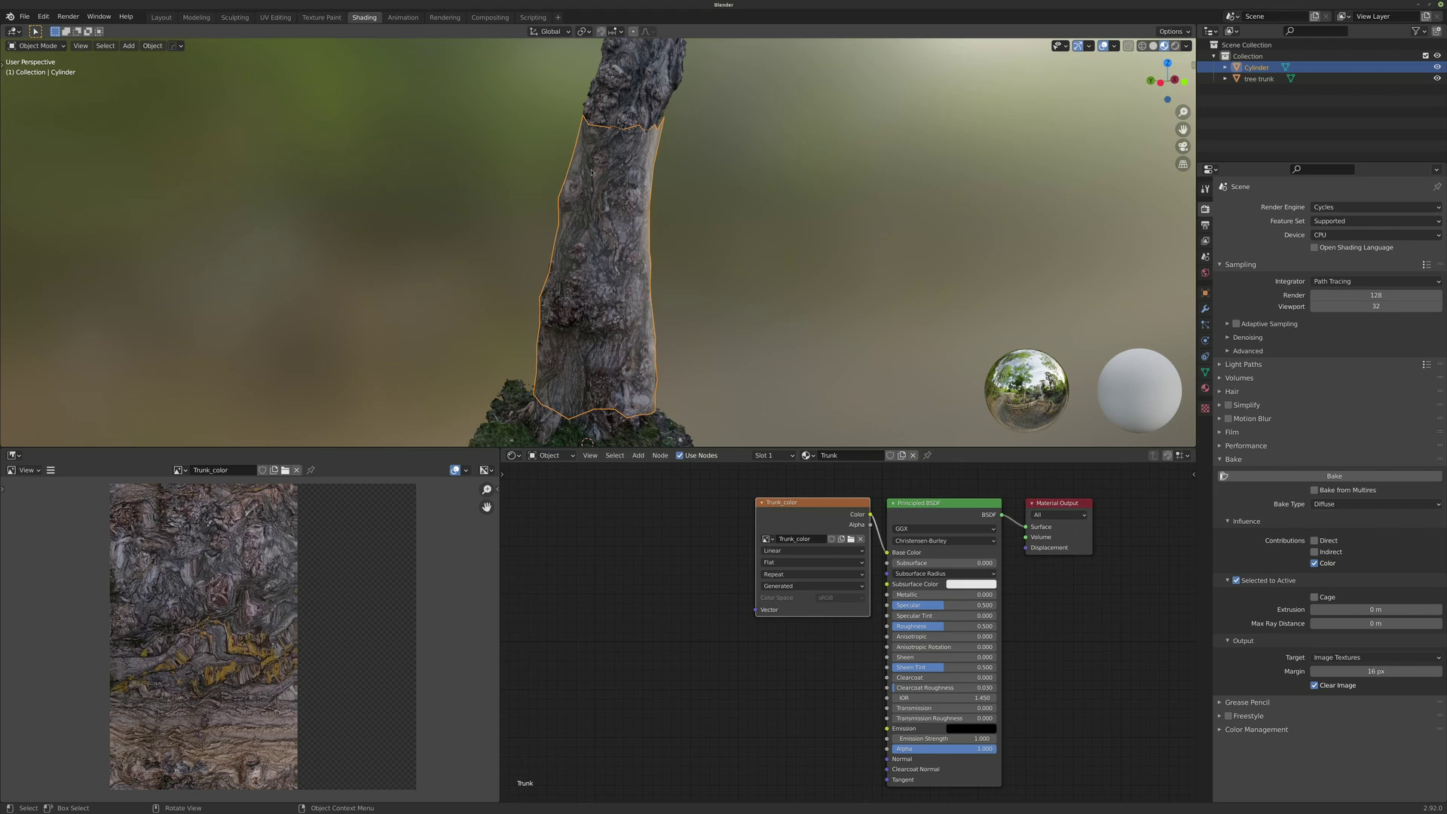
left_click(638, 85)
left_click(655, 155)
right_click(647, 230)
left_click(599, 229)
Add a second Image Texture node to the Trunk material, below and left of the Trunk_color node
middle_click_drag(755, 615, 718, 571)
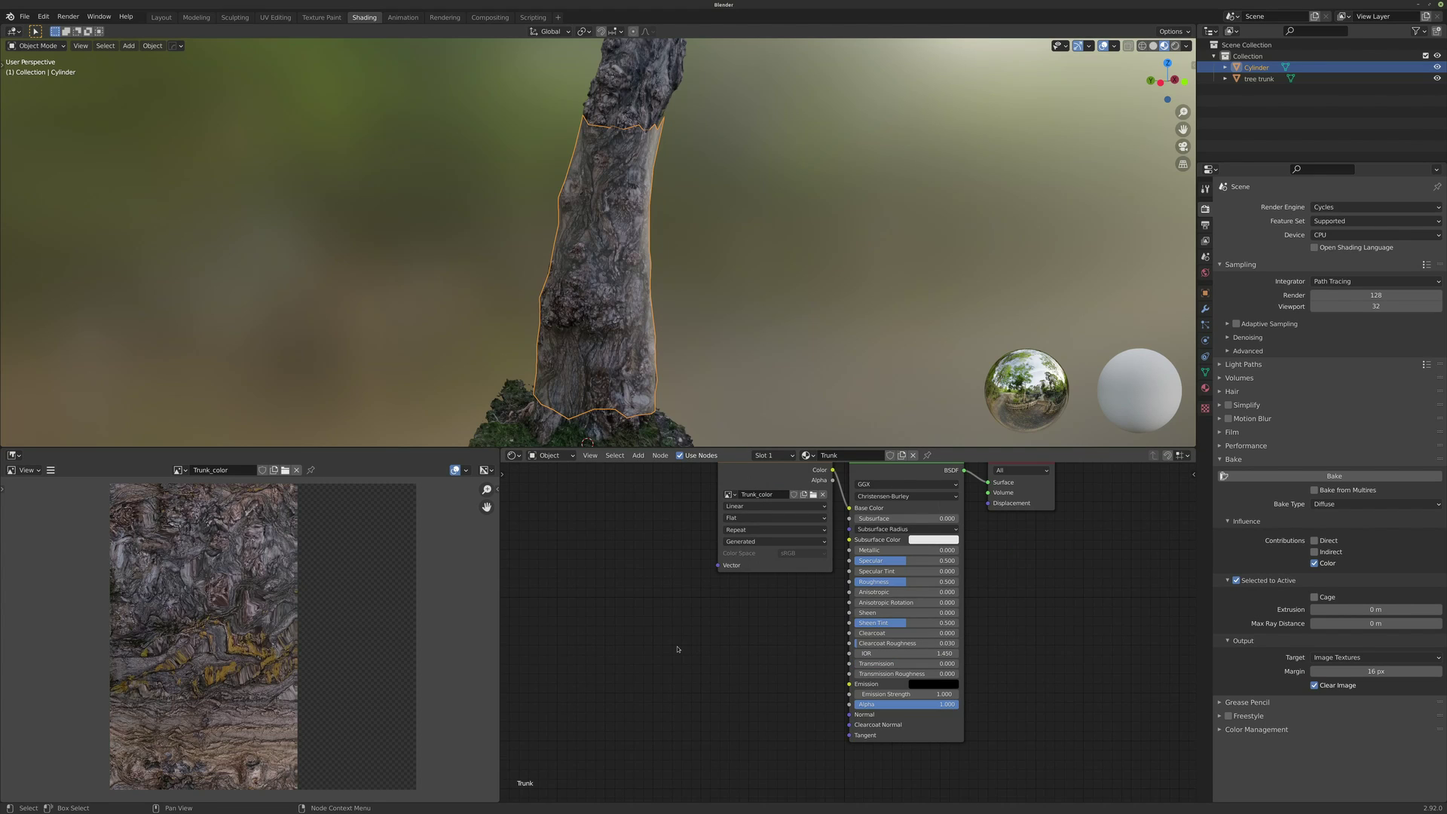
key("shift+a")
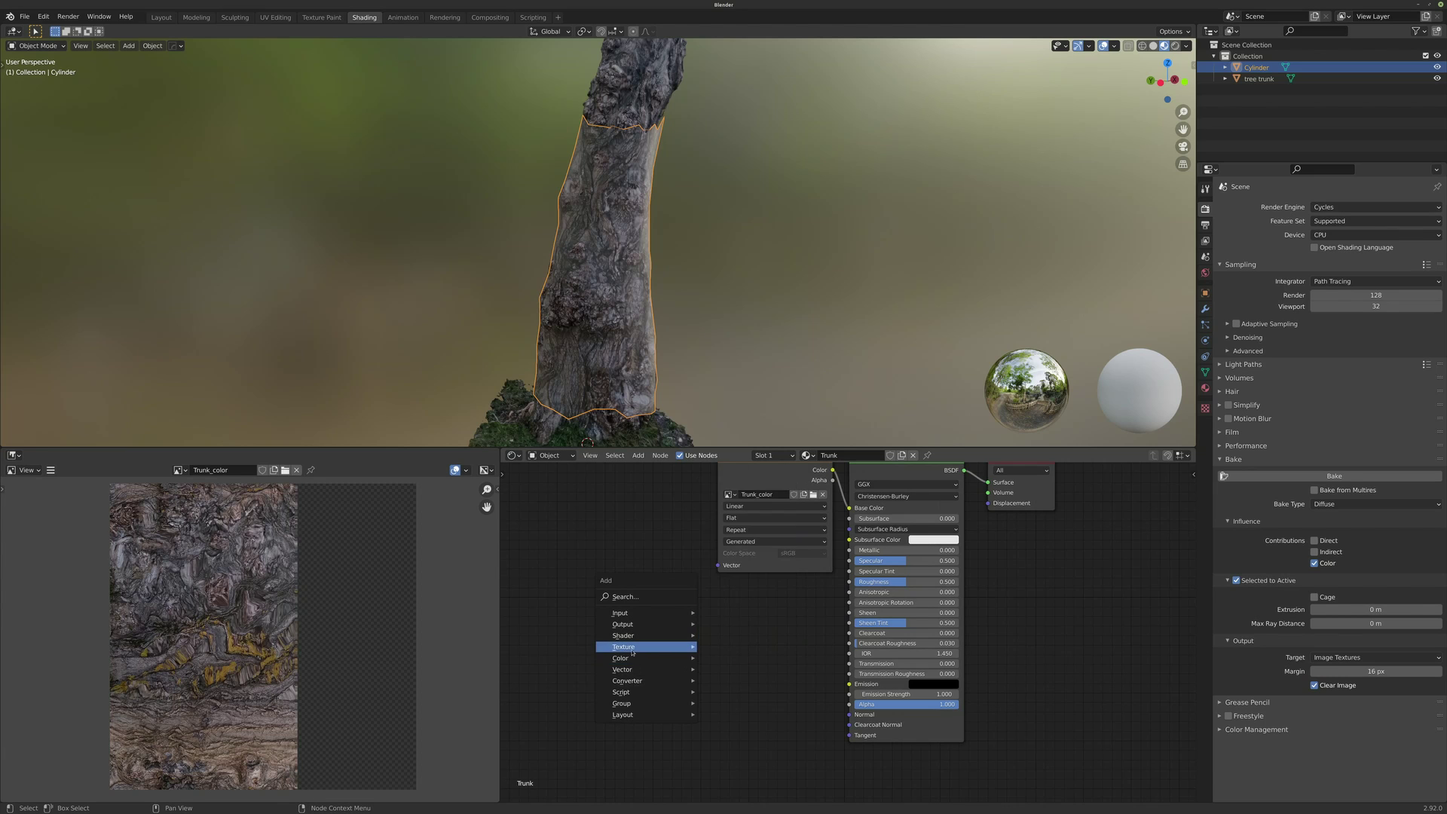
left_click(734, 558)
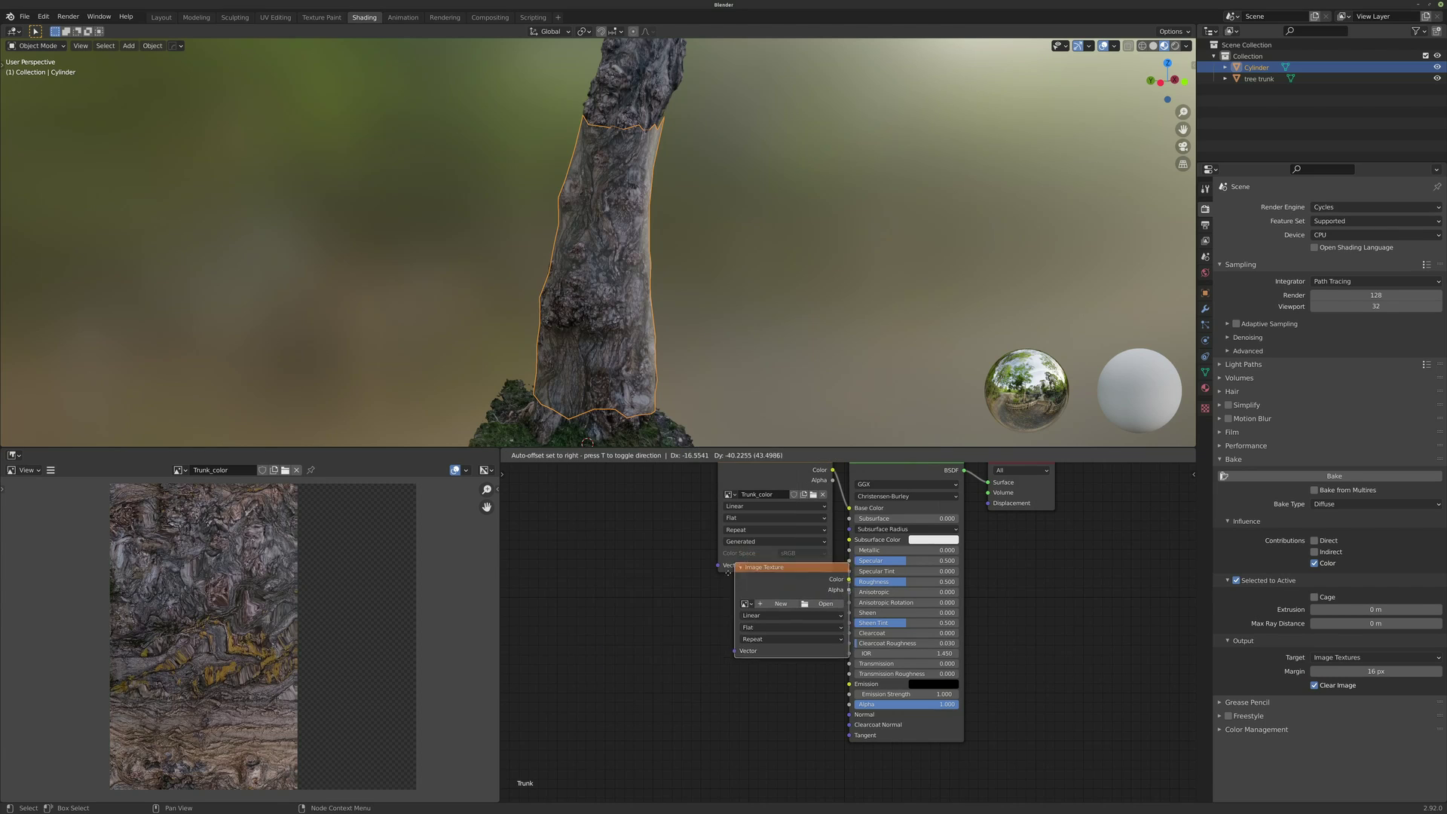
left_click(577, 628)
Add a Normal Map node beside the new Image Texture node and connect the texture's Color output to its Color input
key("shift+a")
mouse_move(697, 677)
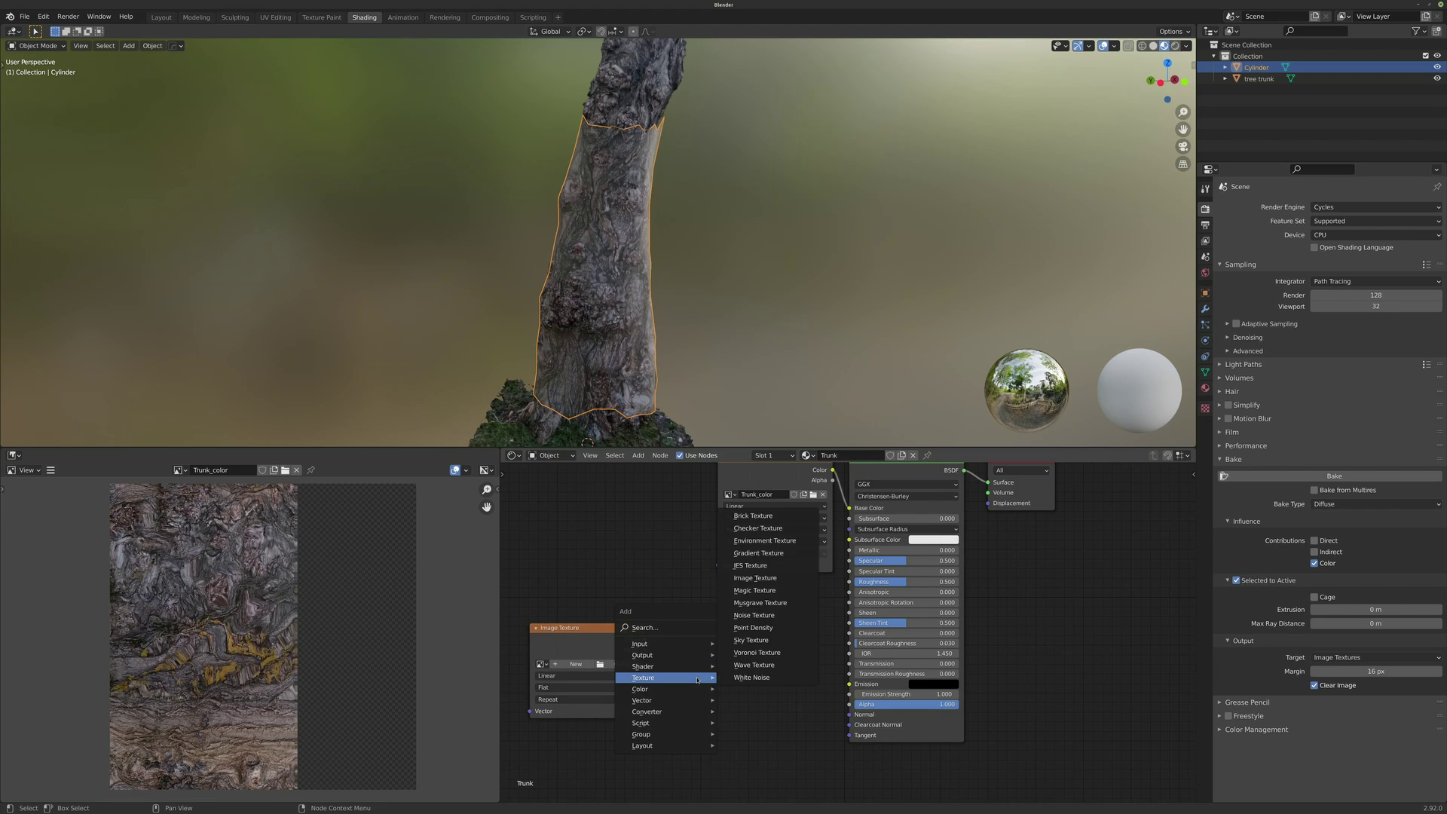
left_click(752, 650)
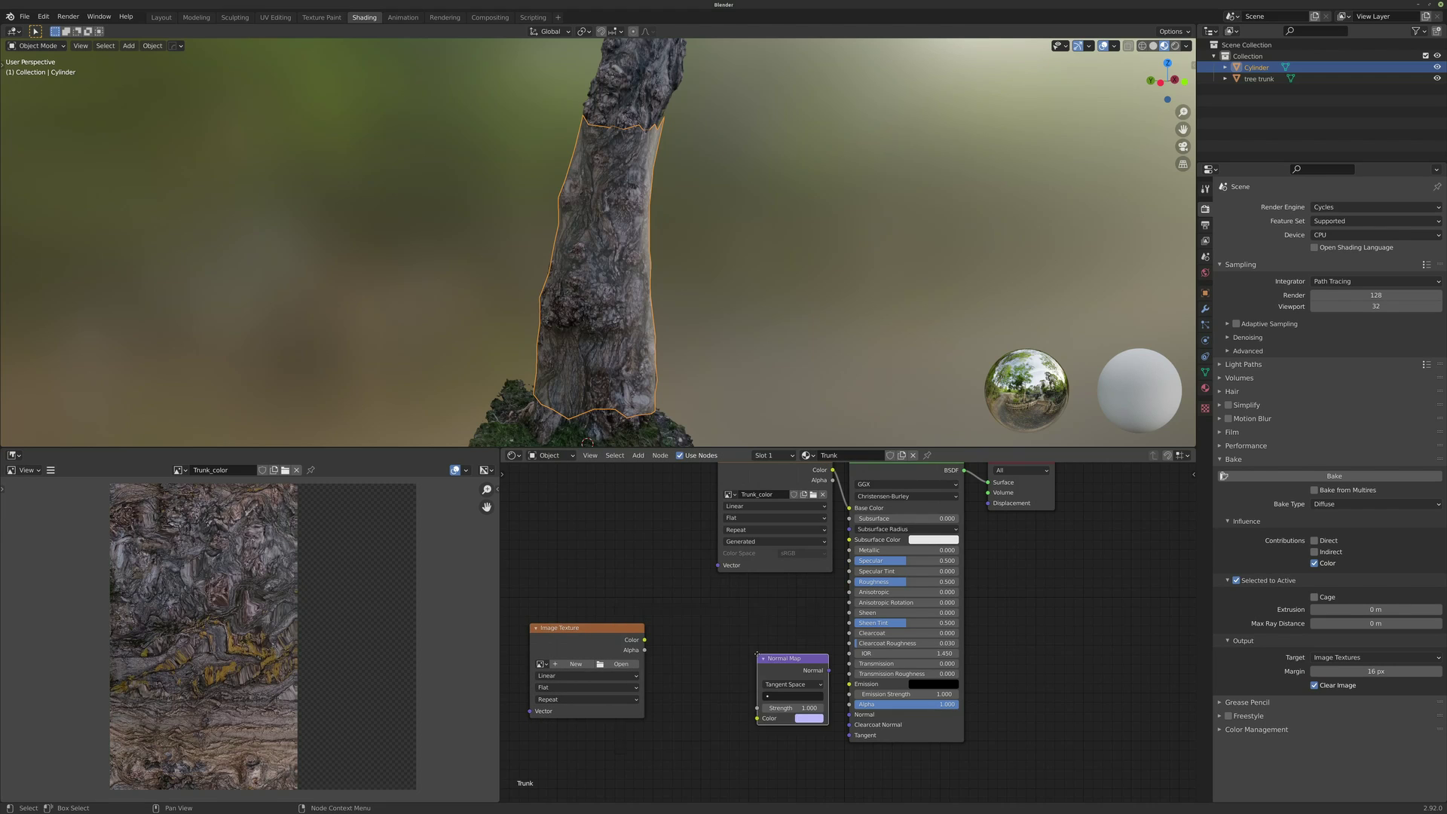
left_click(707, 632)
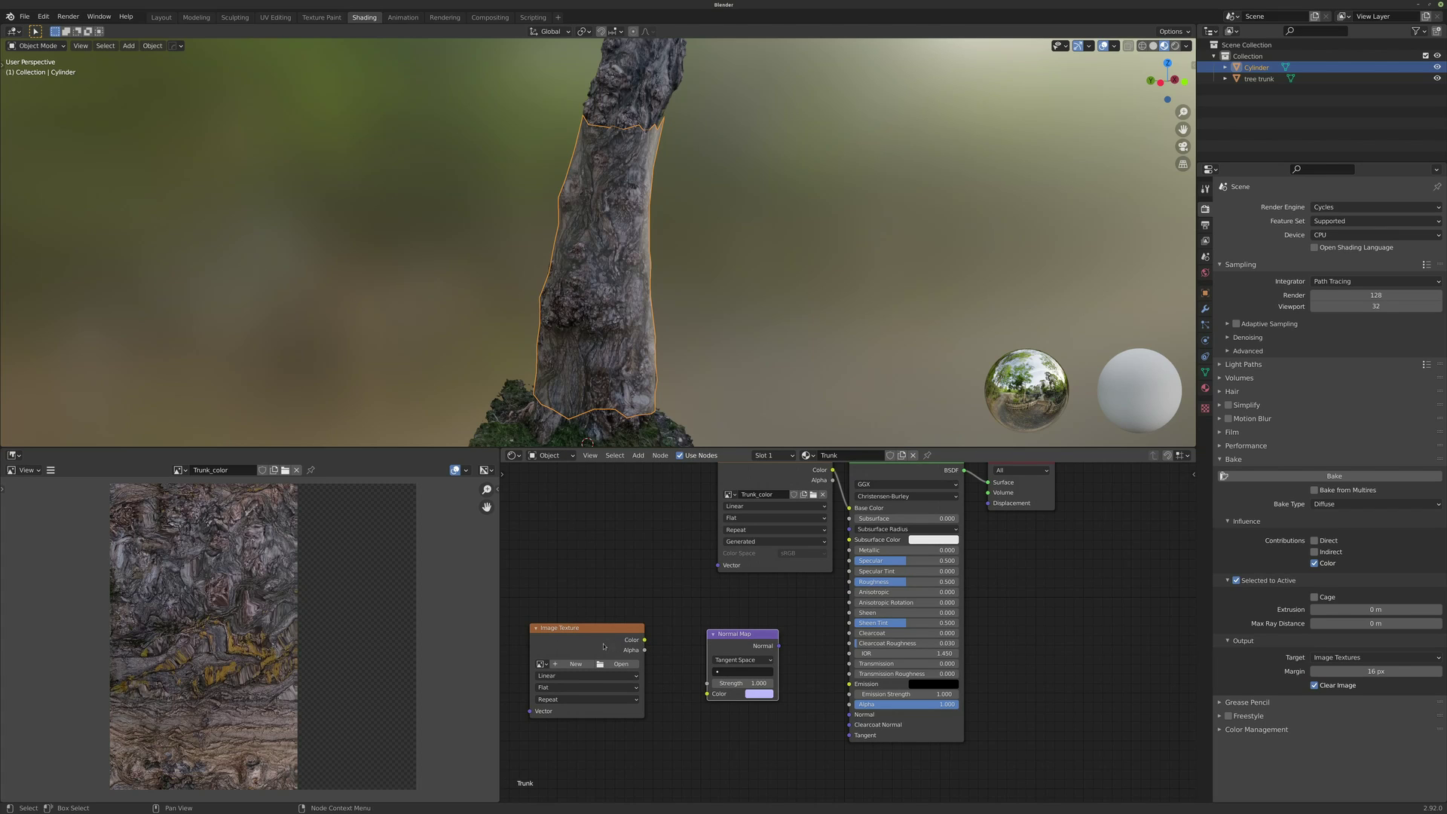
left_click_drag(612, 625, 707, 695)
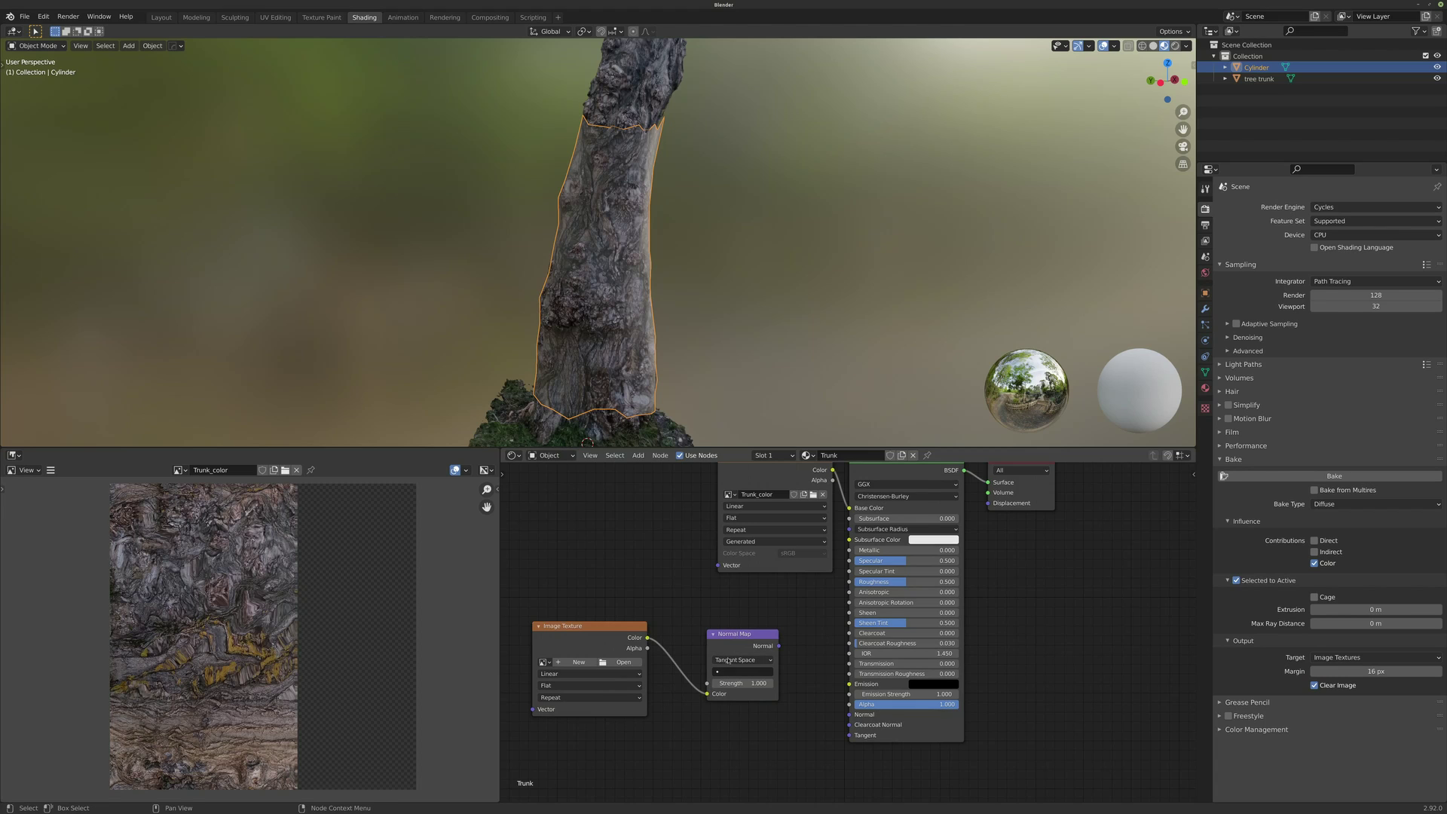
Connect the Normal Map node's Normal output to the Principled BSDF's Normal input, and move the empty Image Texture node closer to the Normal Map
left_click(736, 635)
left_click_drag(780, 647, 849, 715)
middle_click_drag(879, 498, 869, 558)
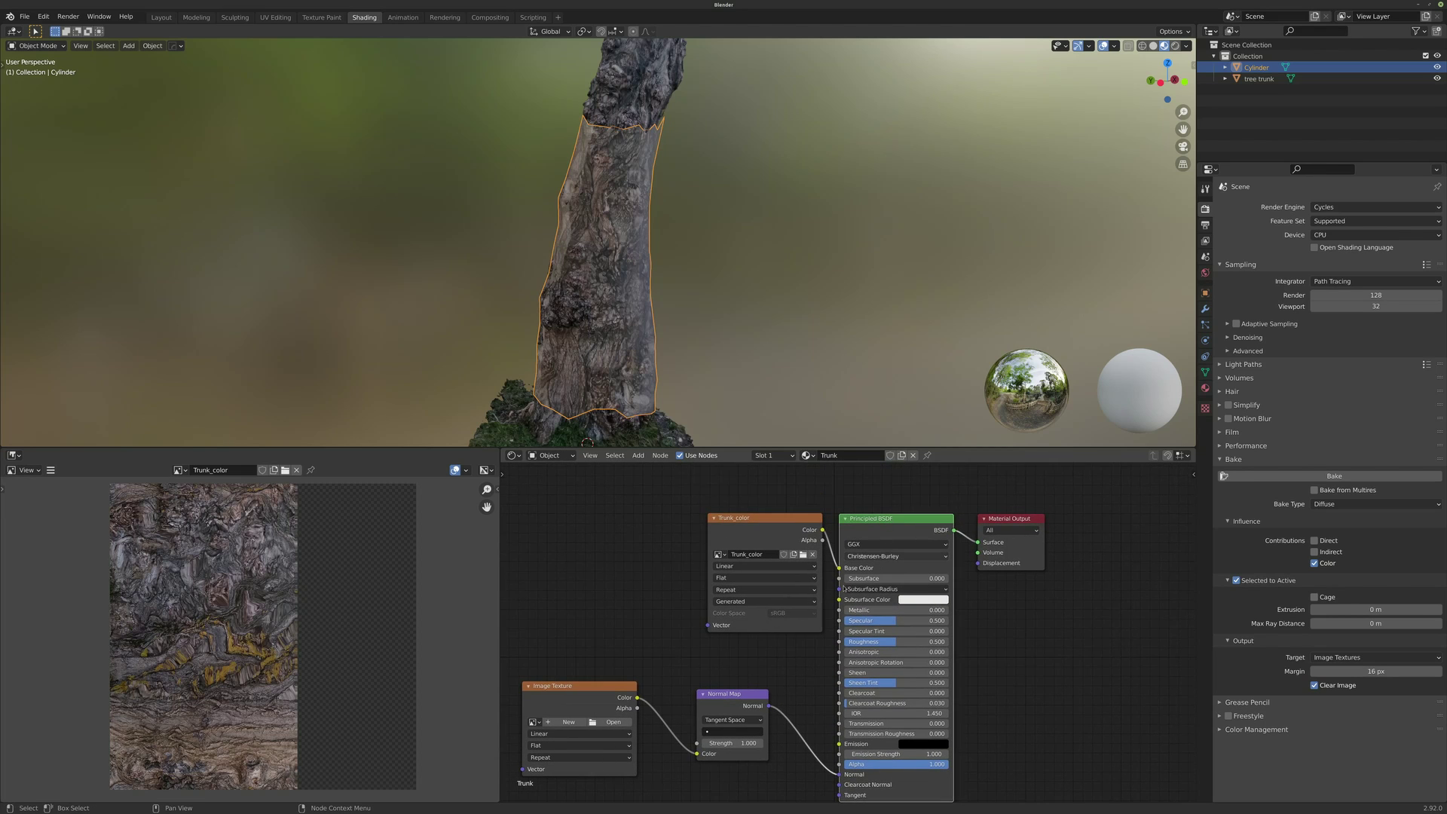
middle_click_drag(766, 733, 788, 689)
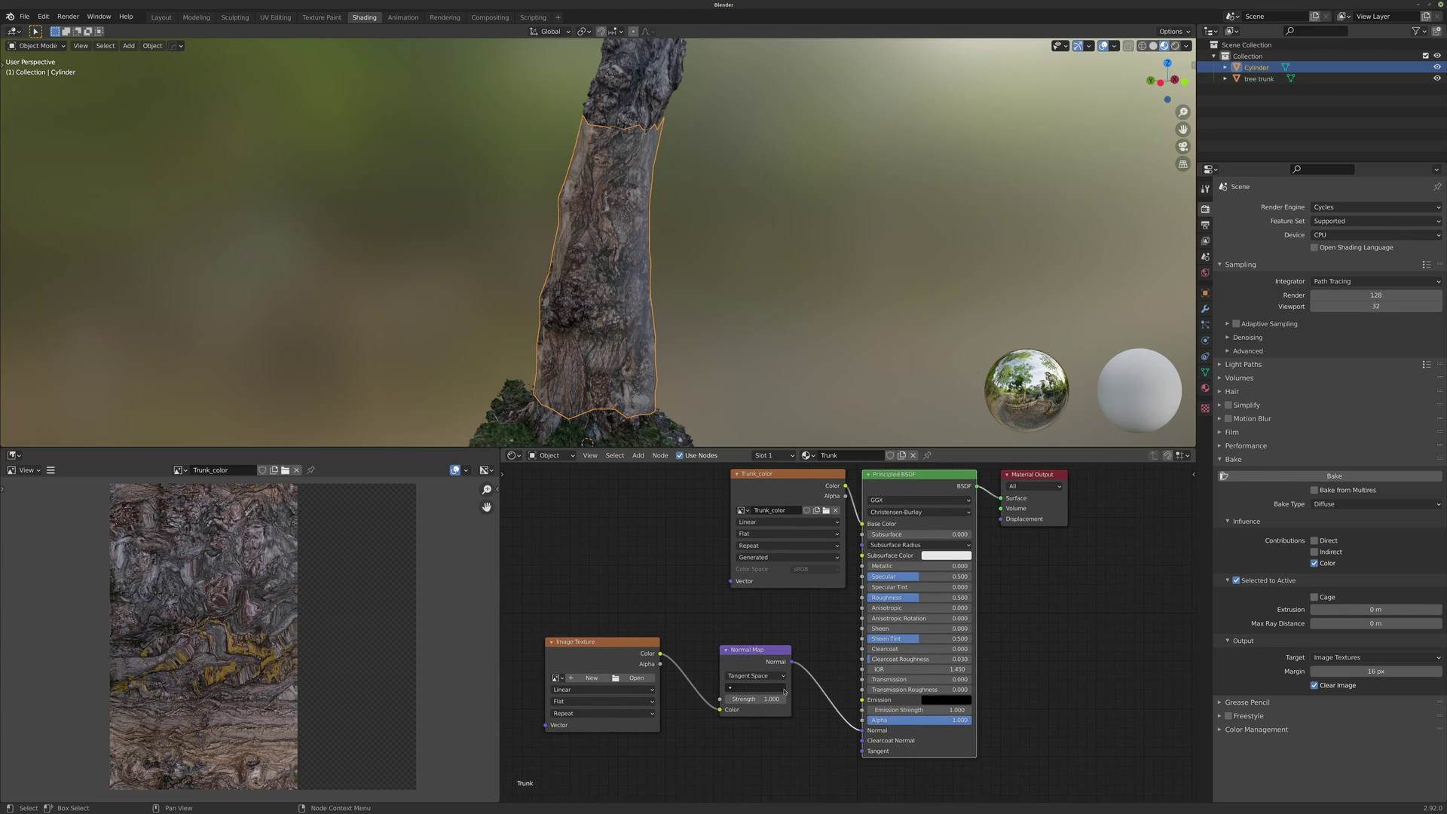
left_click_drag(585, 641, 607, 637)
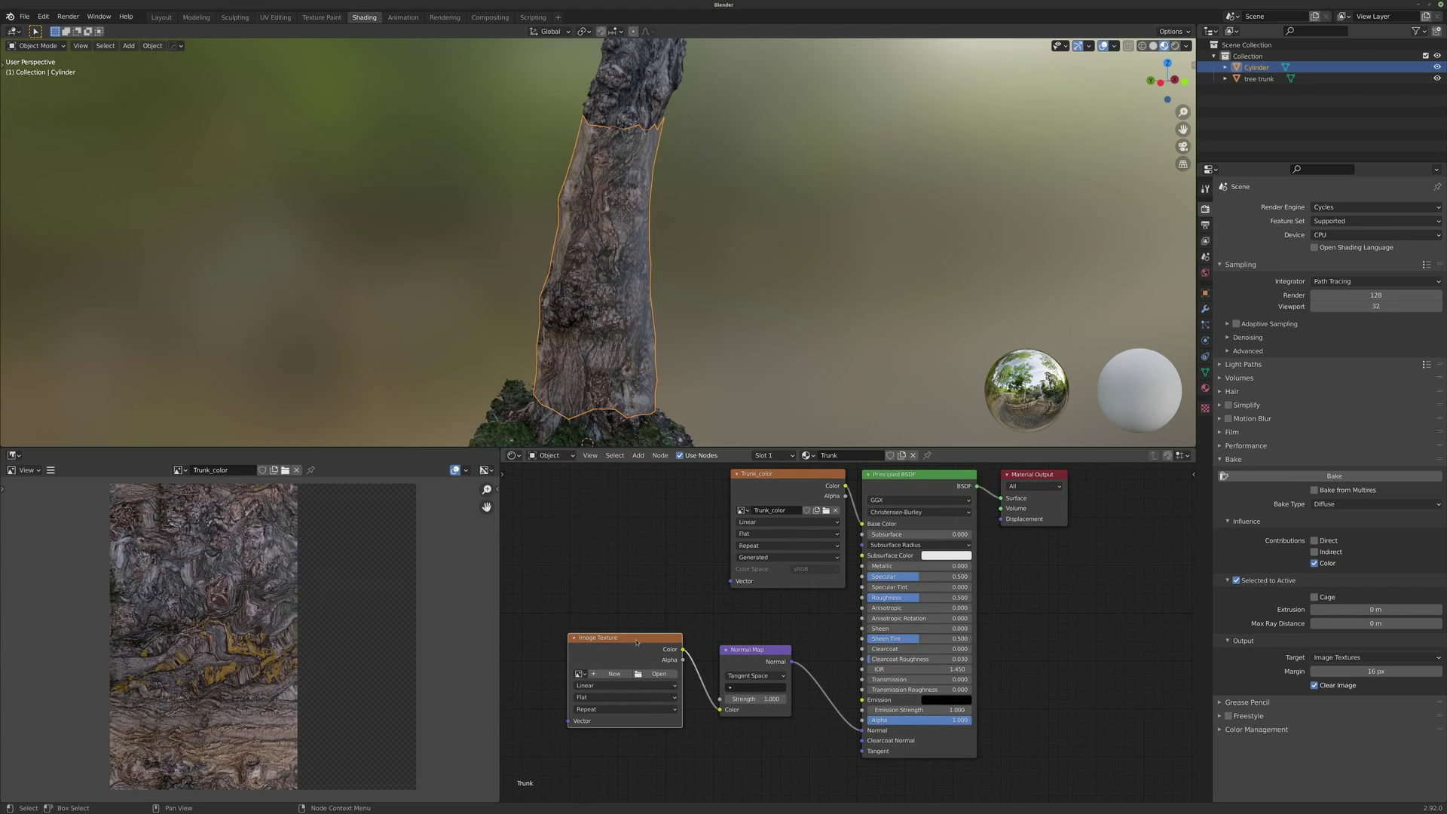
Create a new 2048 x 2048 px image named Trunk_Normal in the empty Image Texture node
left_click(612, 674)
left_click(623, 694)
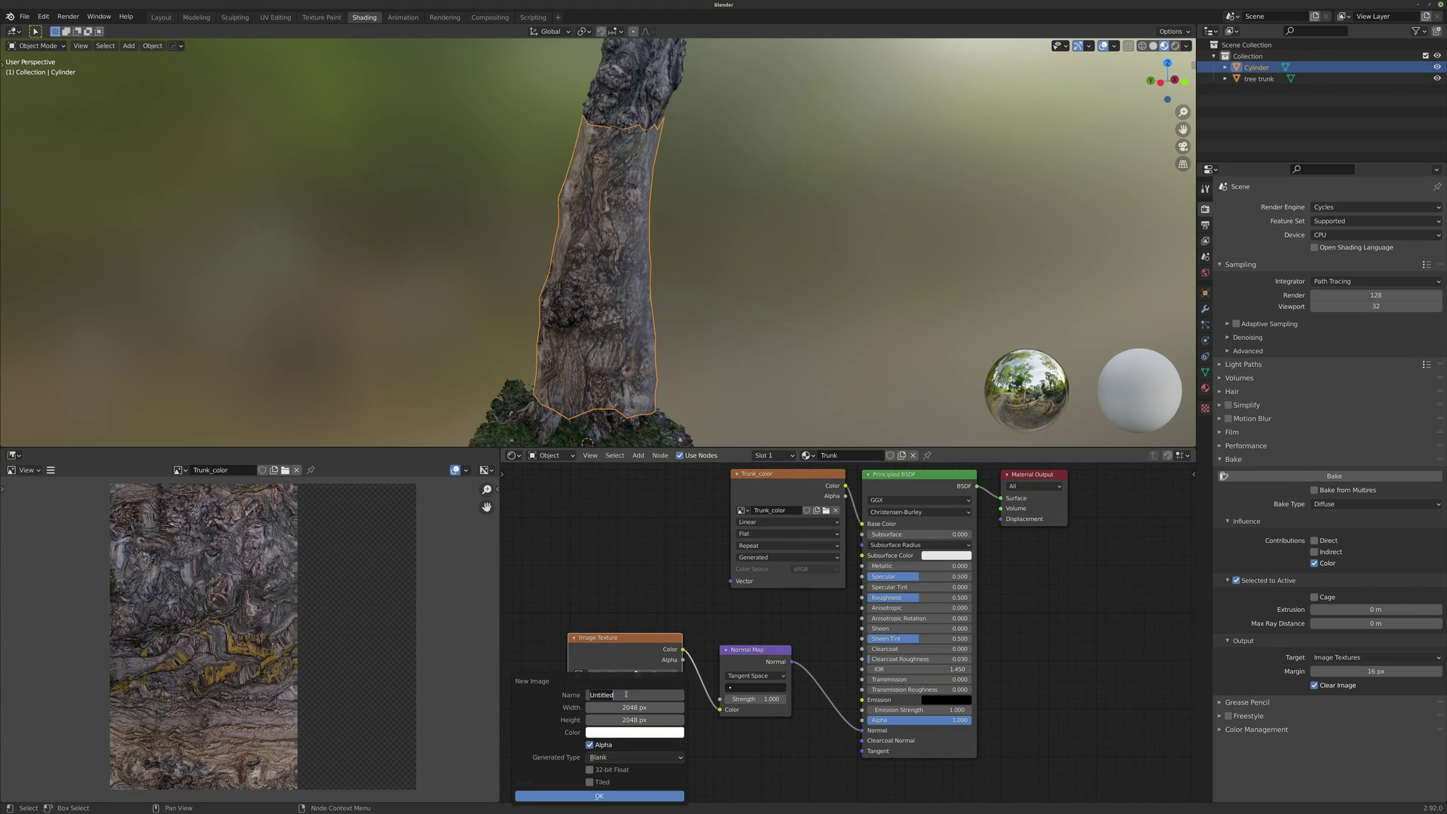
type("Trunk_Normal")
left_click(661, 719)
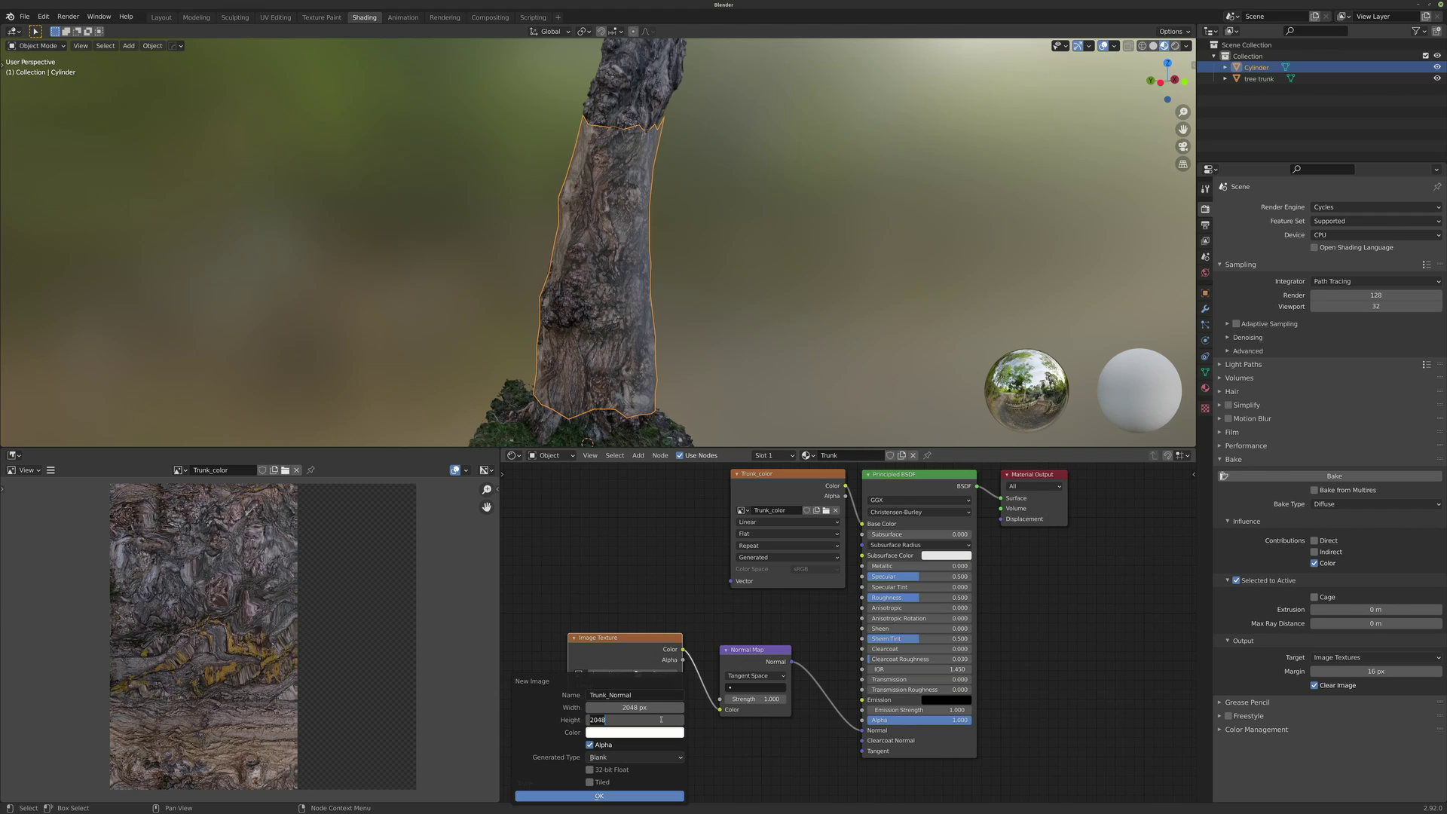
key("Return")
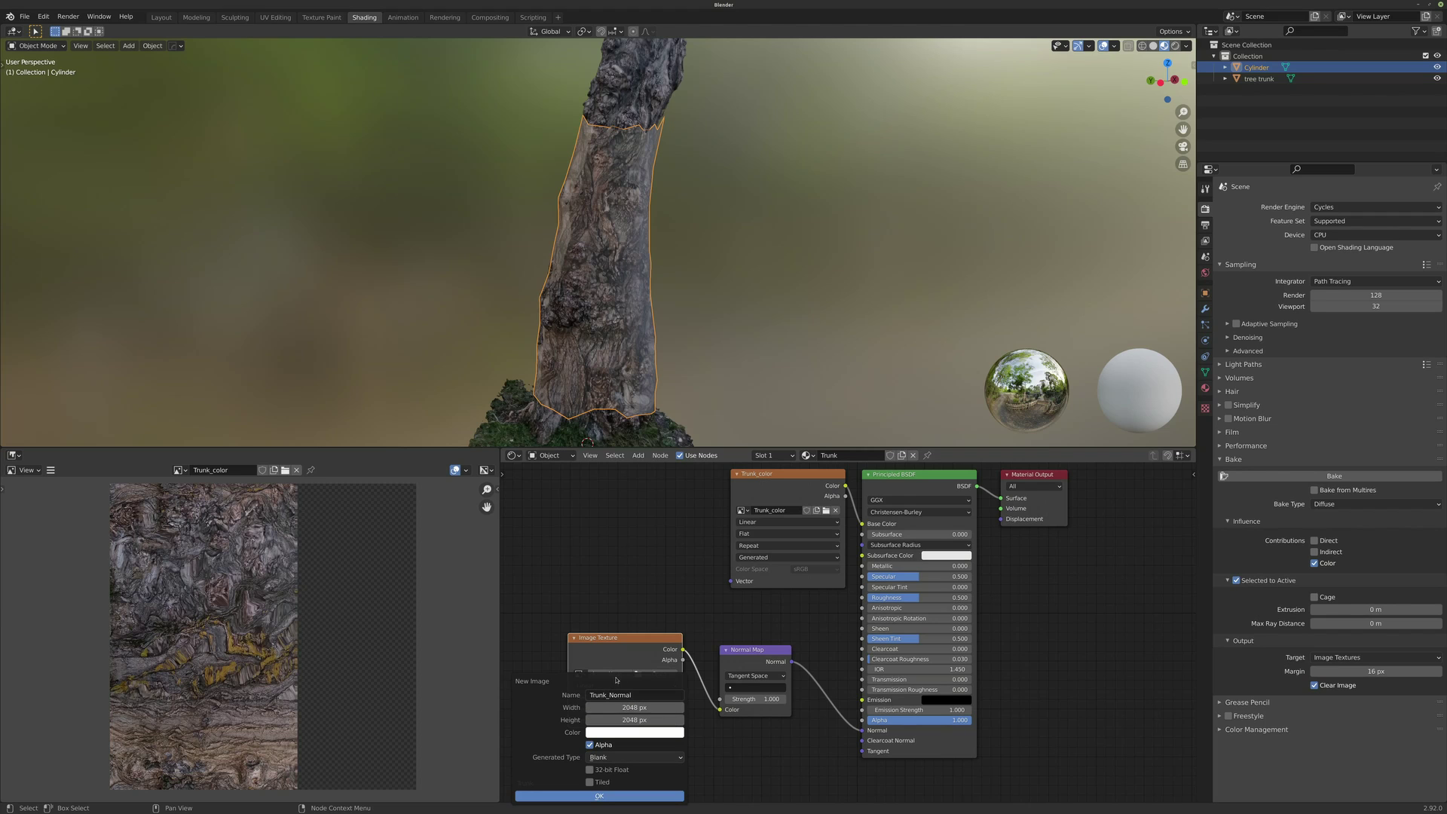
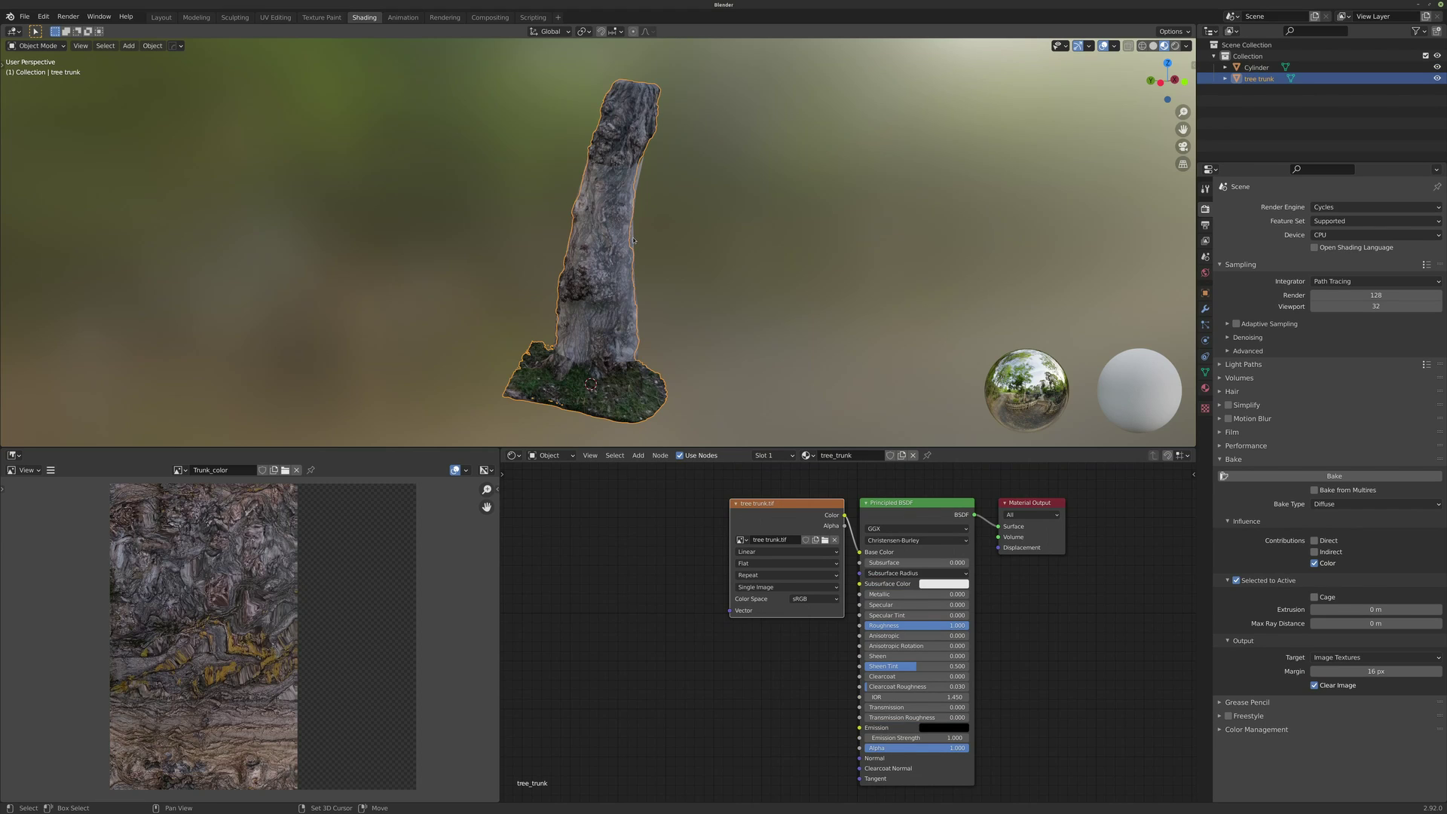
Add the cylinder to the tree trunk selection as the active object, and make the Trunk_Normal texture node active
left_click(633, 241, "shift")
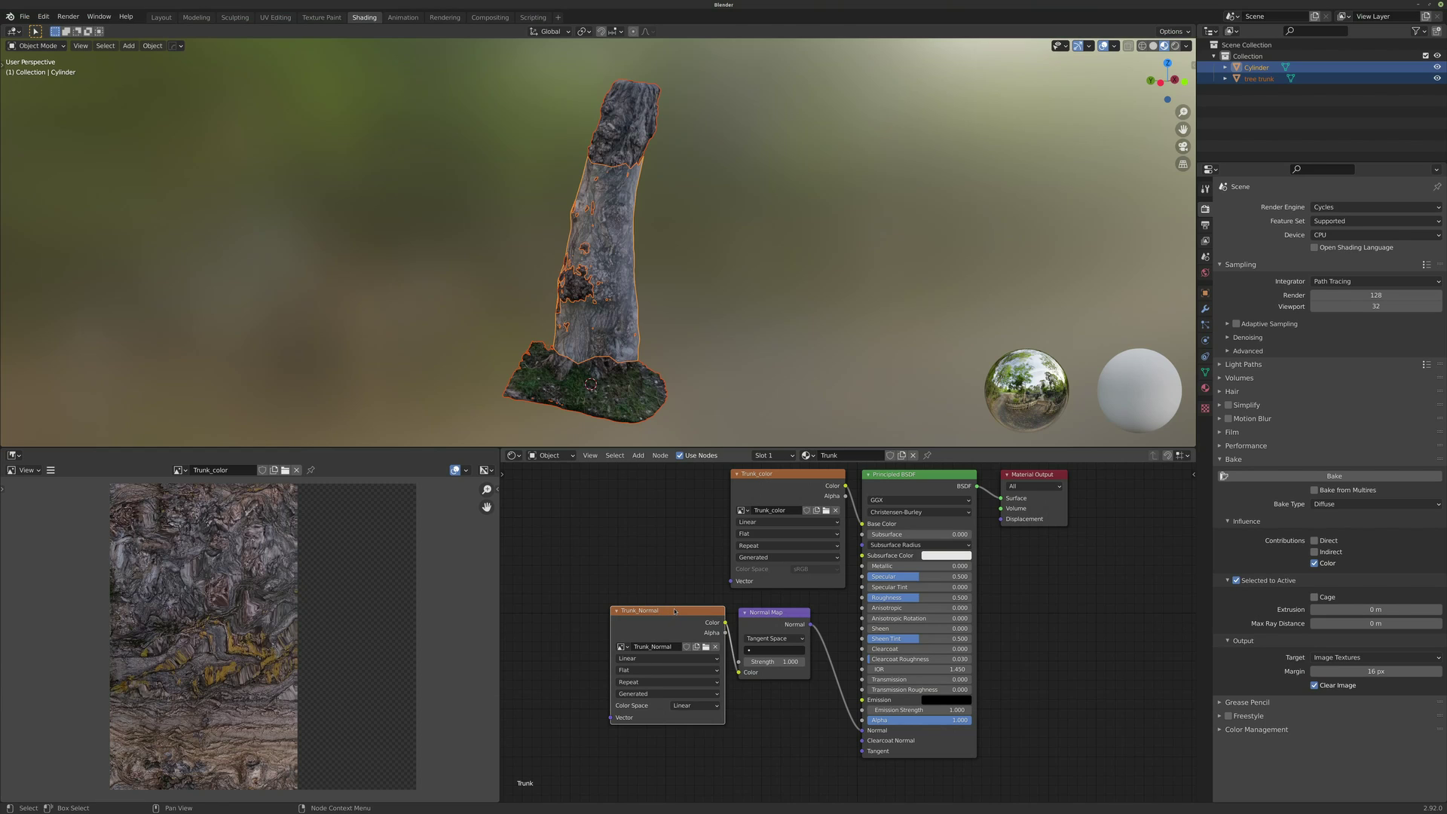
left_click(774, 502)
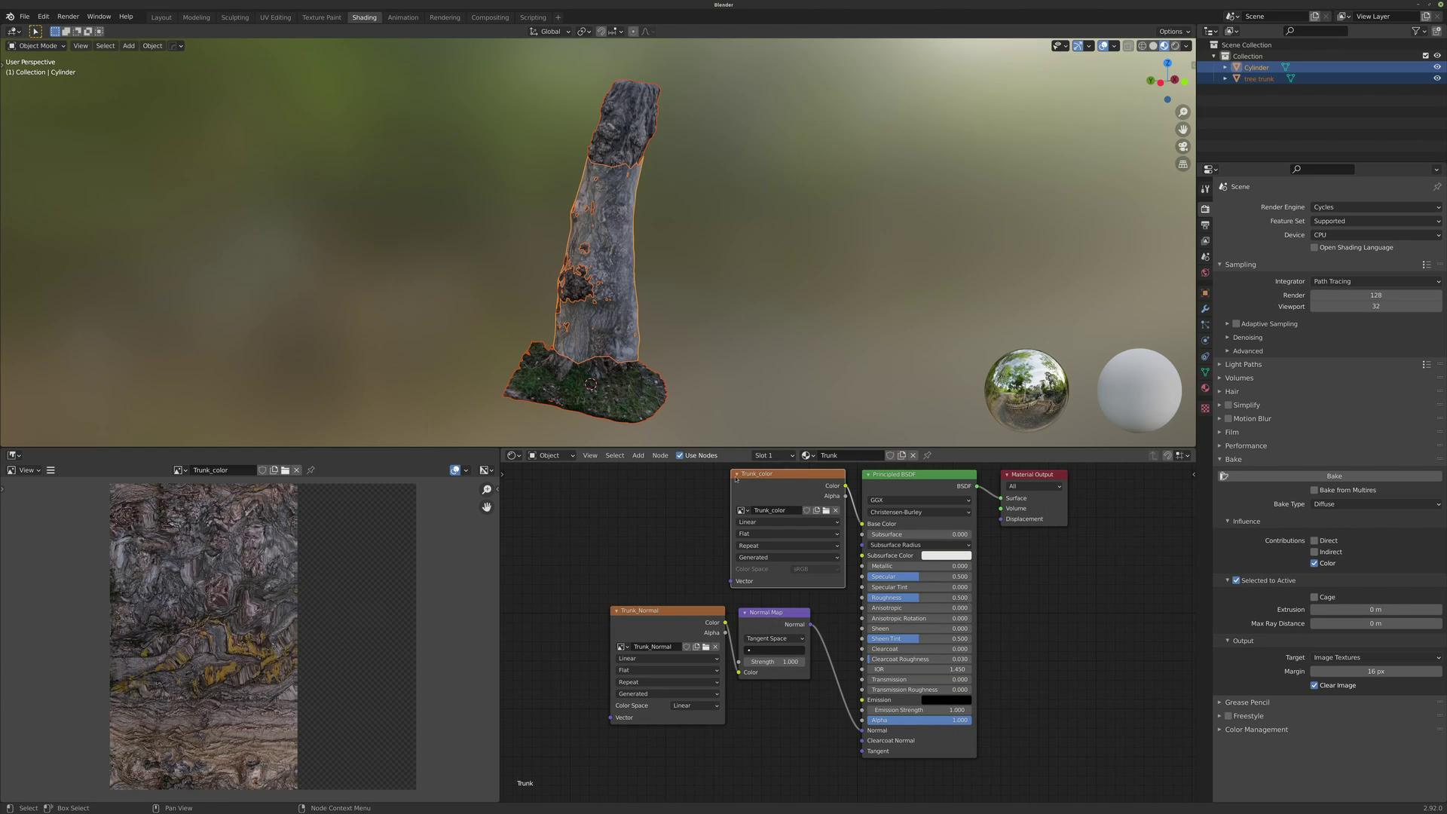
left_click(691, 612)
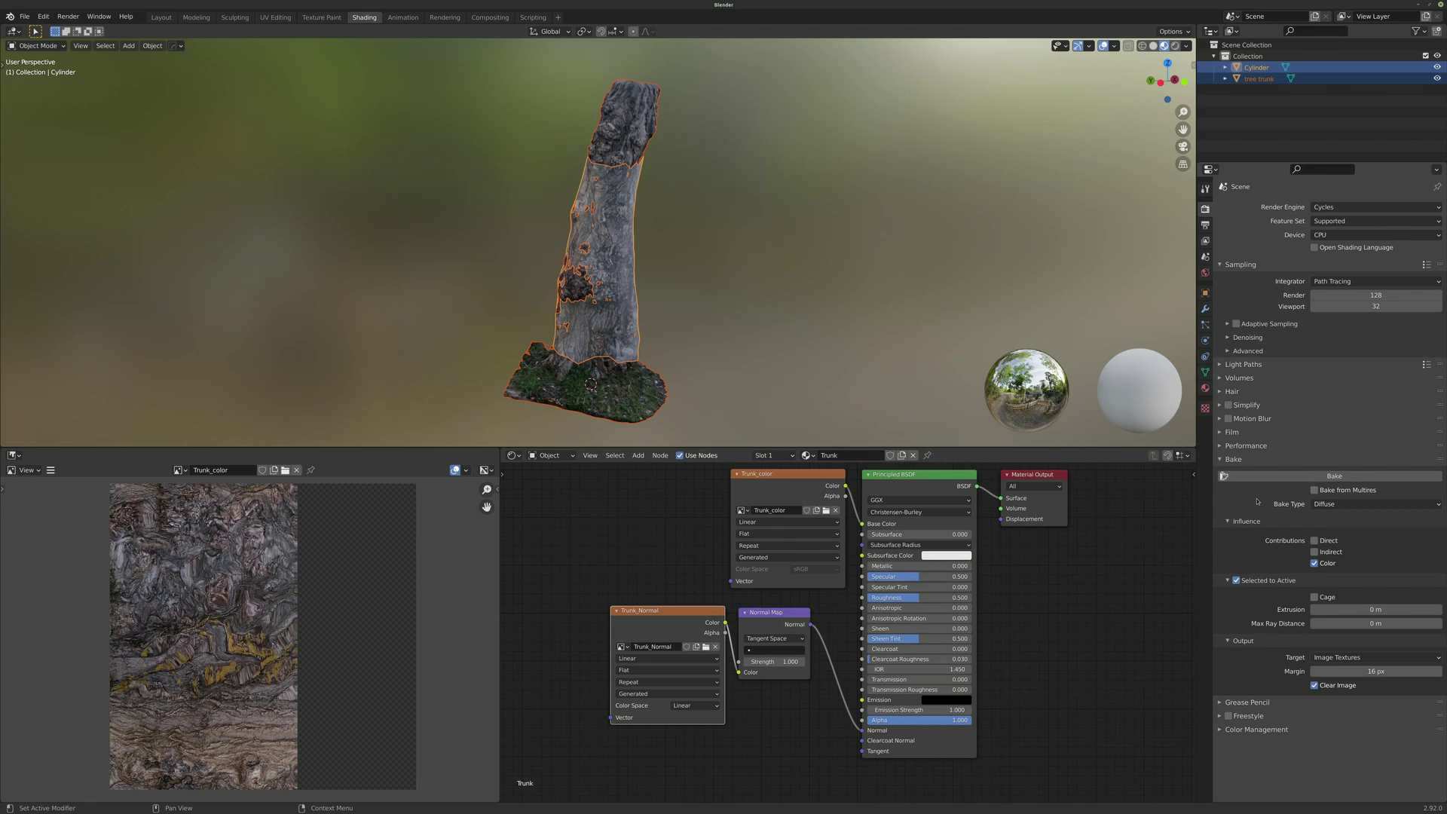
Set the bake type to Normal and bake the tree trunk's normals onto the Trunk_Normal texture
left_click(1312, 504)
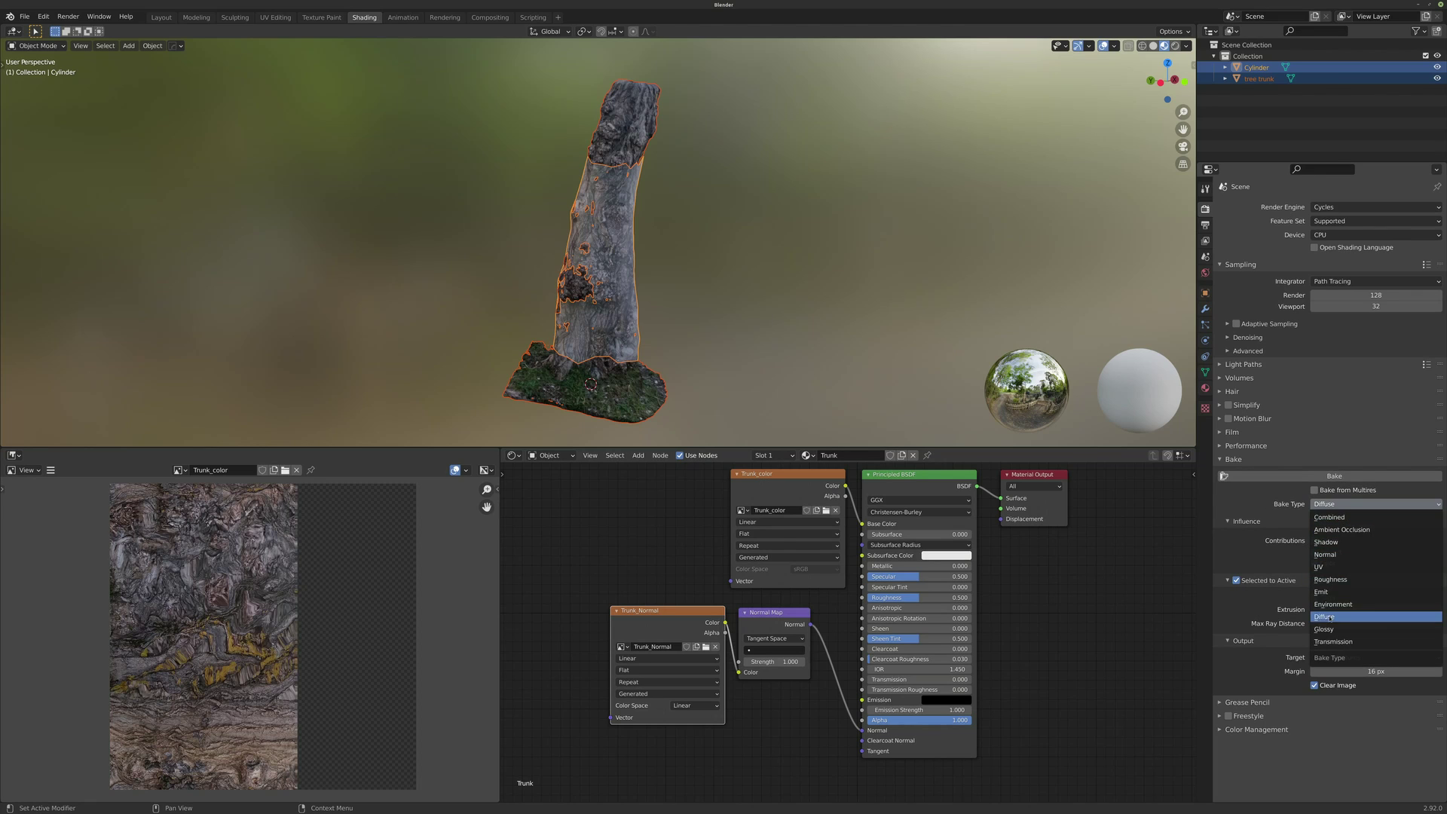
left_click(1338, 555)
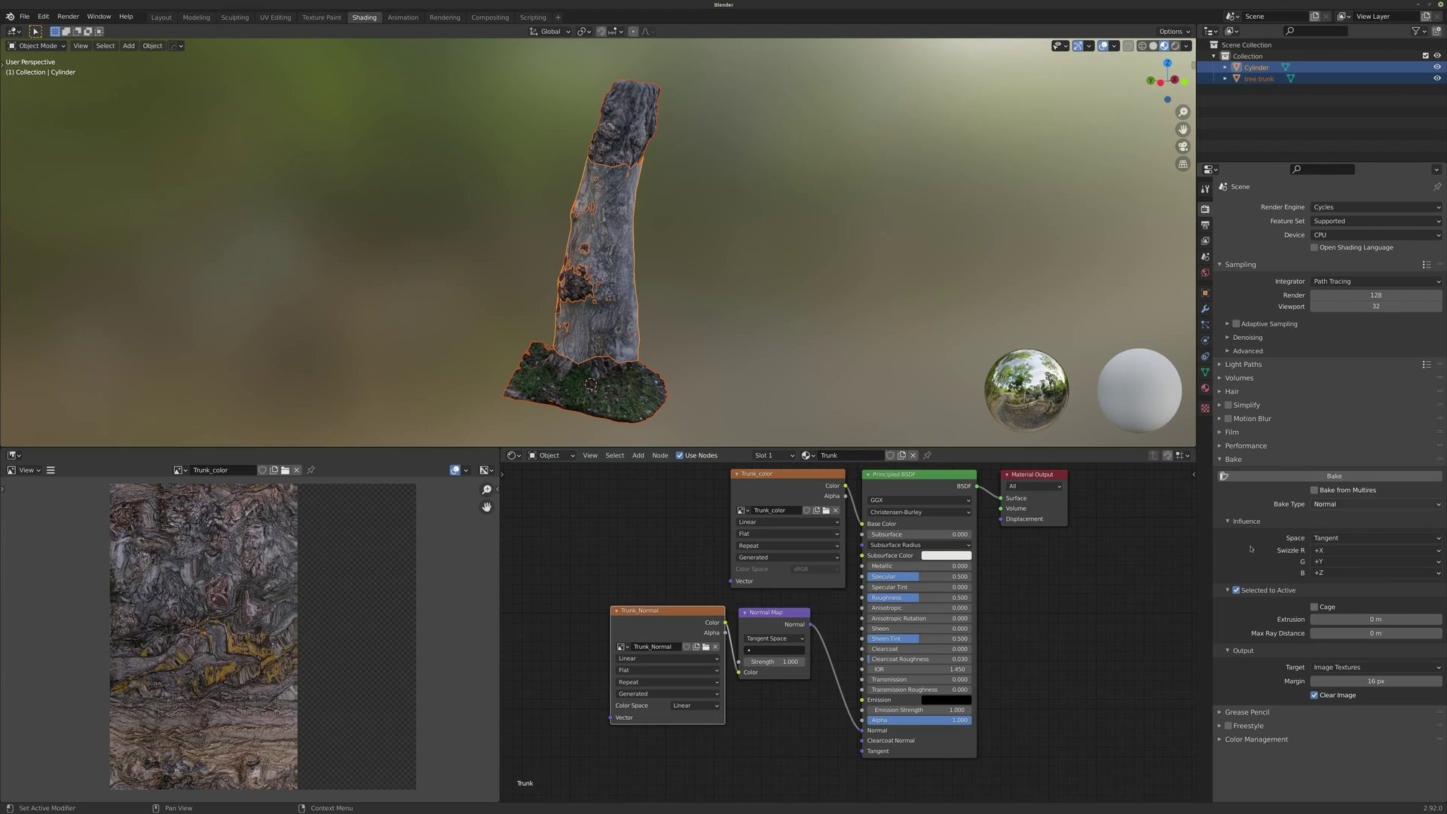
left_click(1327, 477)
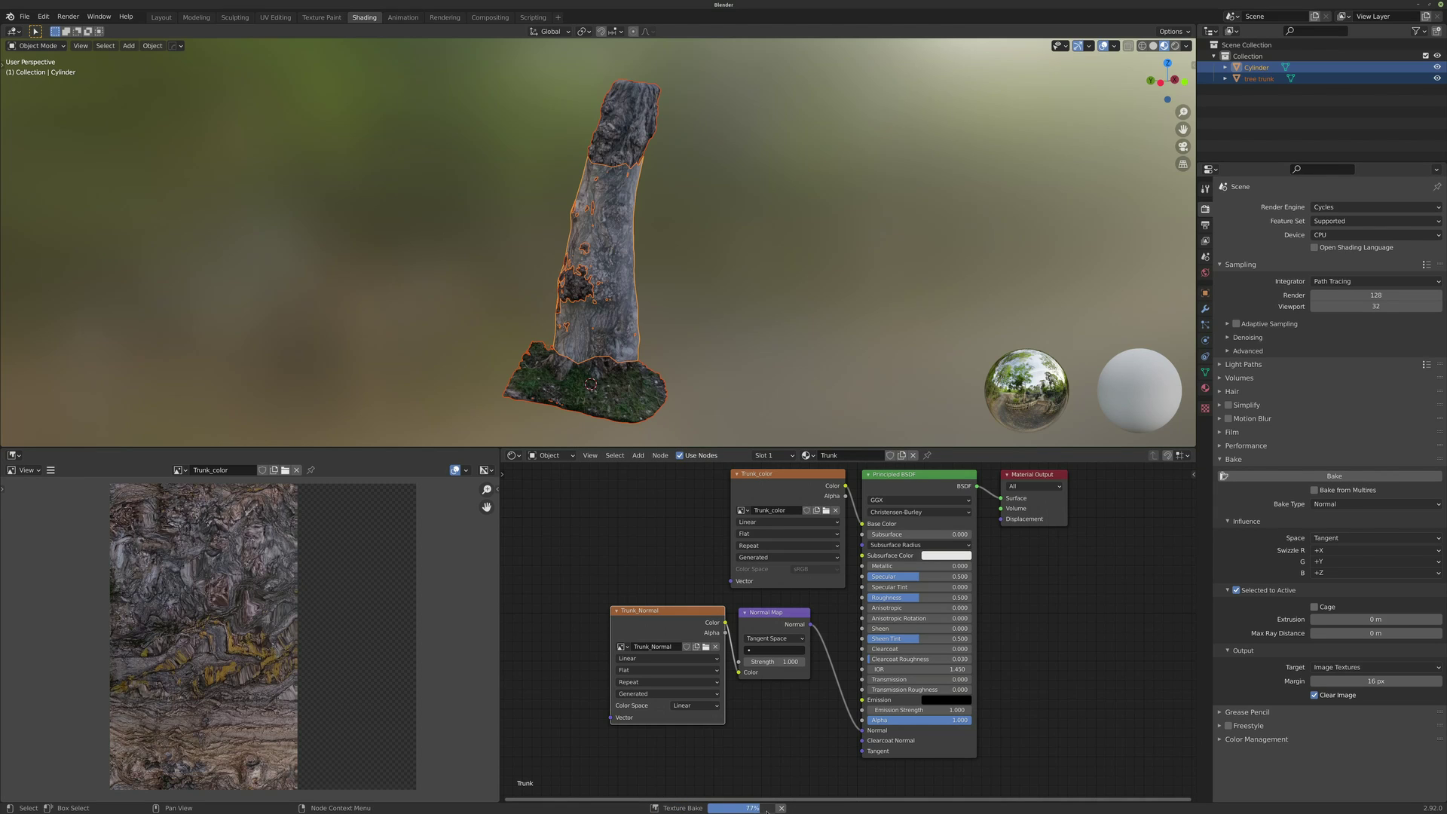
mouse_move(767, 809)
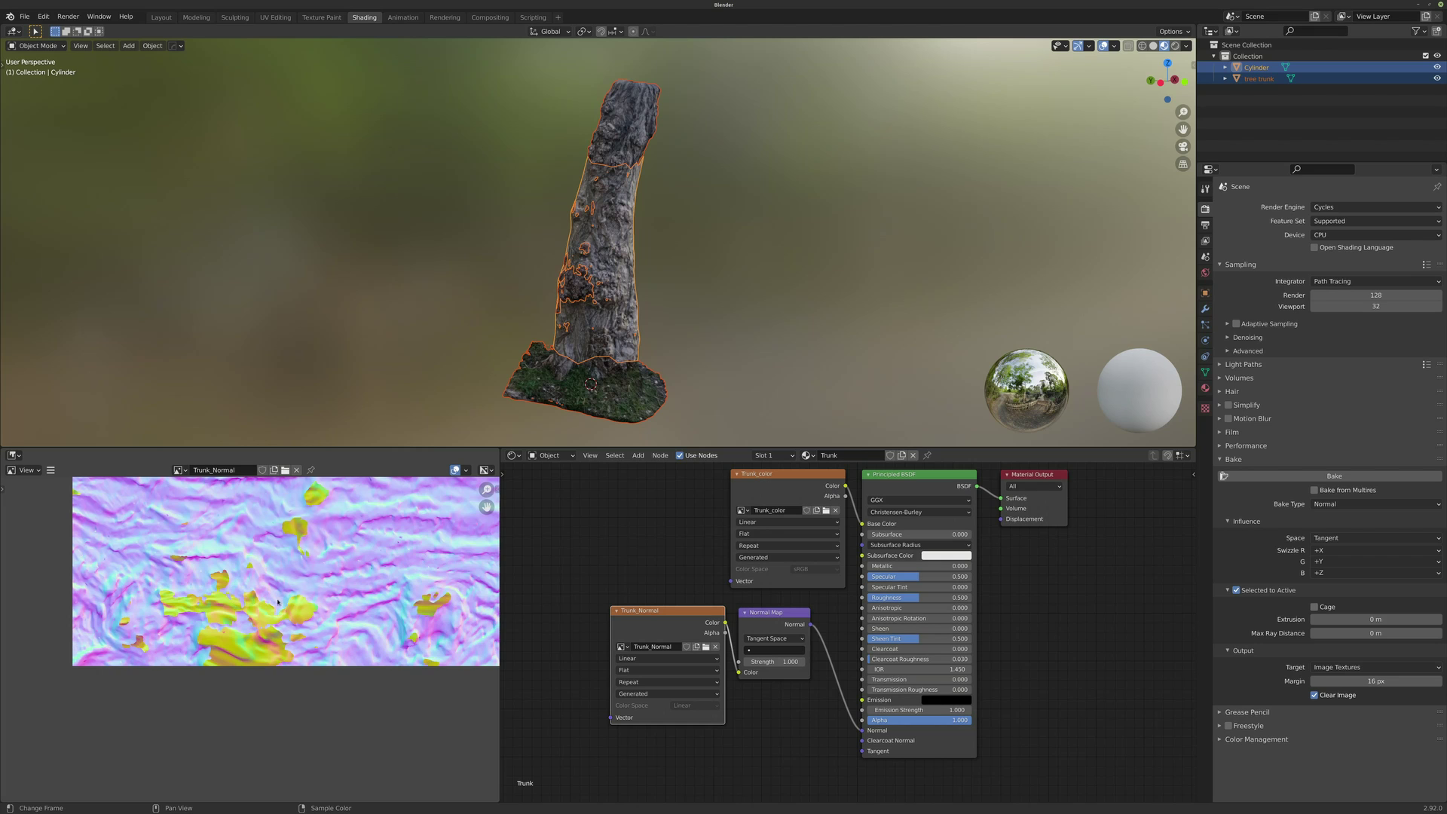
Set both the Max Ray Distance and the Extrusion of the selected-to-active bake to 0.3 m
scroll(311, 561, "up", 1)
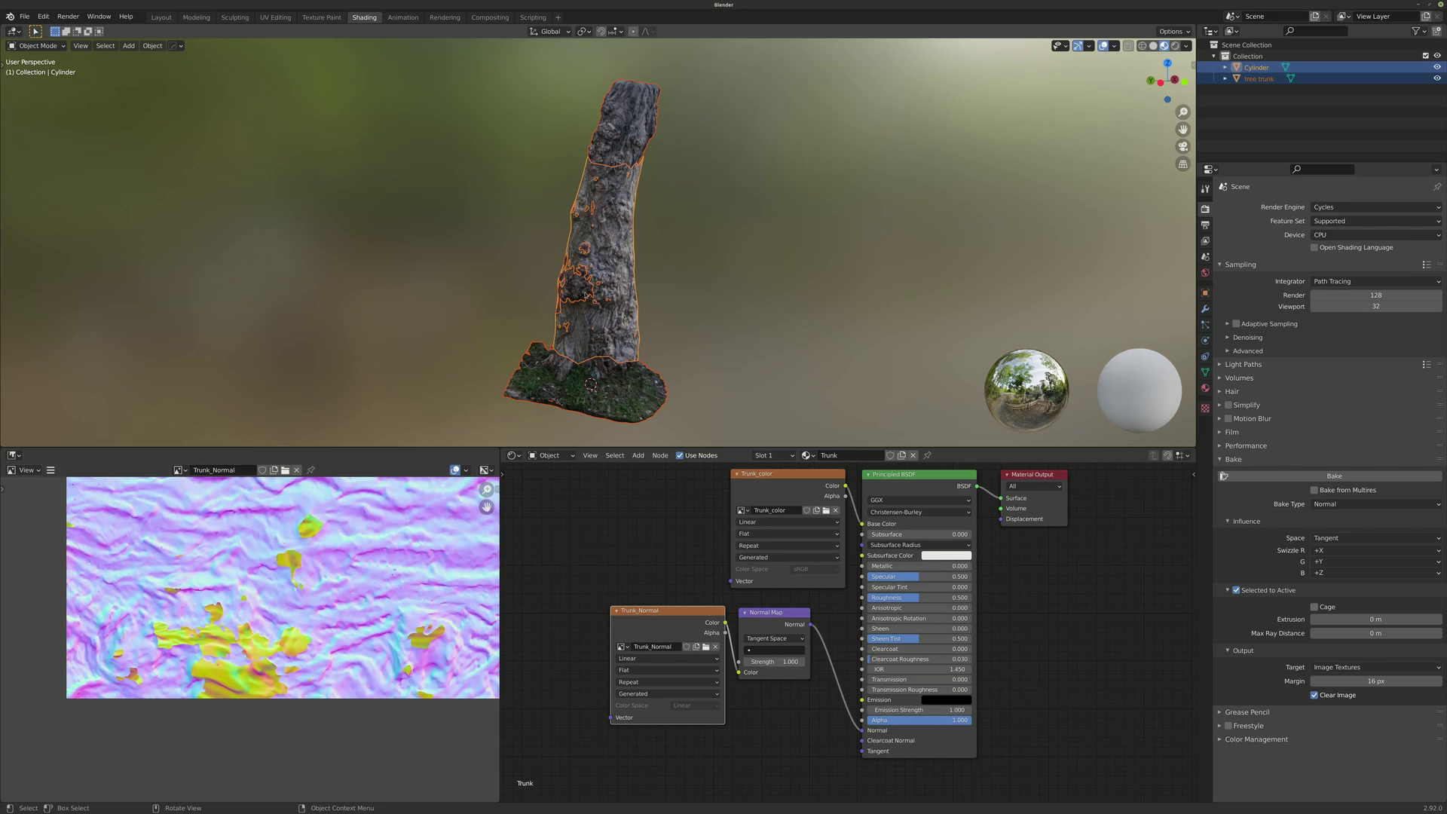
scroll(578, 361, "up", 5)
middle_click_drag(578, 361, 707, 262)
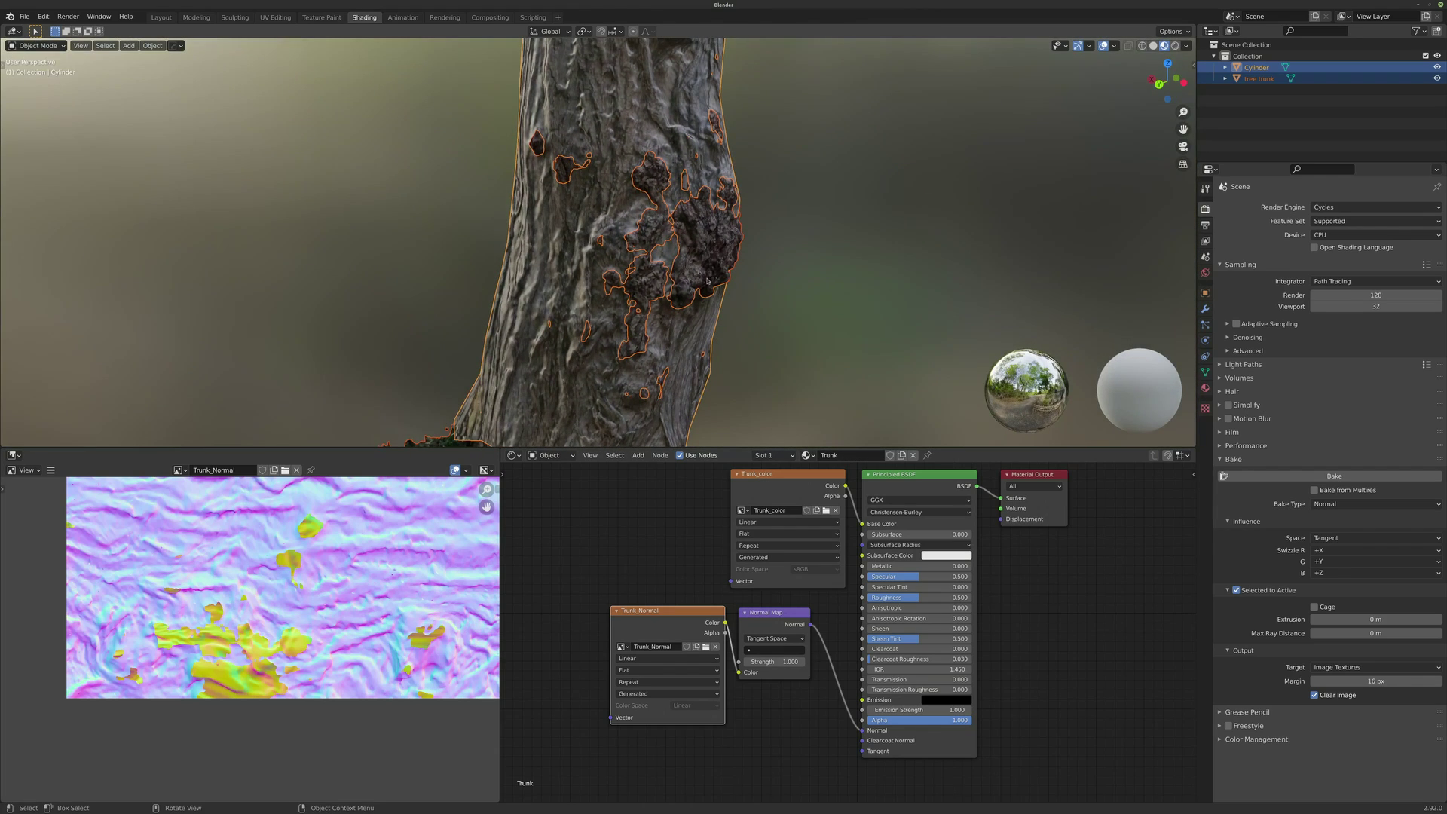
mouse_move(737, 243)
middle_mouse_down()
mouse_move(507, 262)
mouse_move(700, 263)
mouse_move(714, 239)
middle_mouse_up()
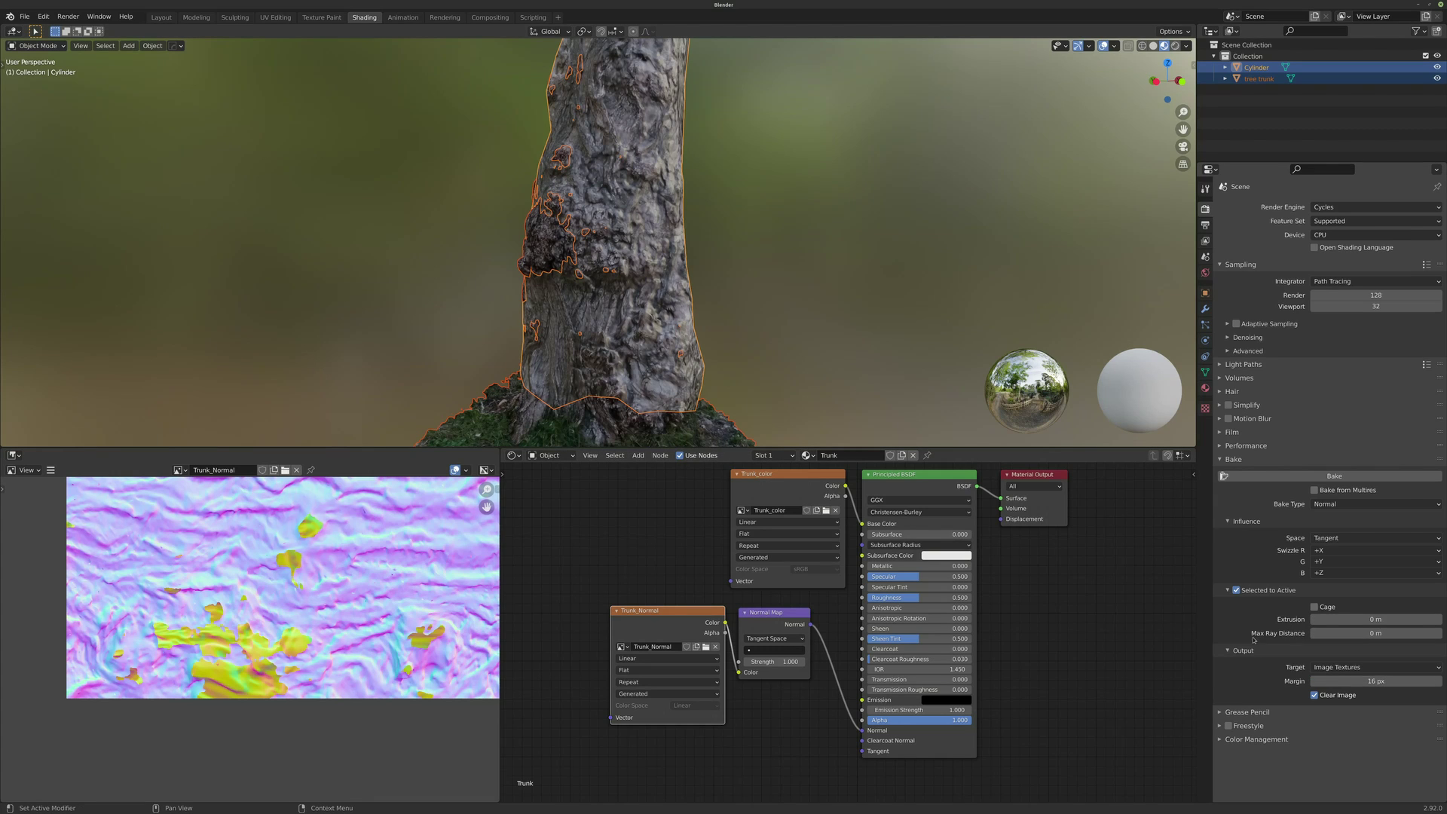
left_click(1393, 633)
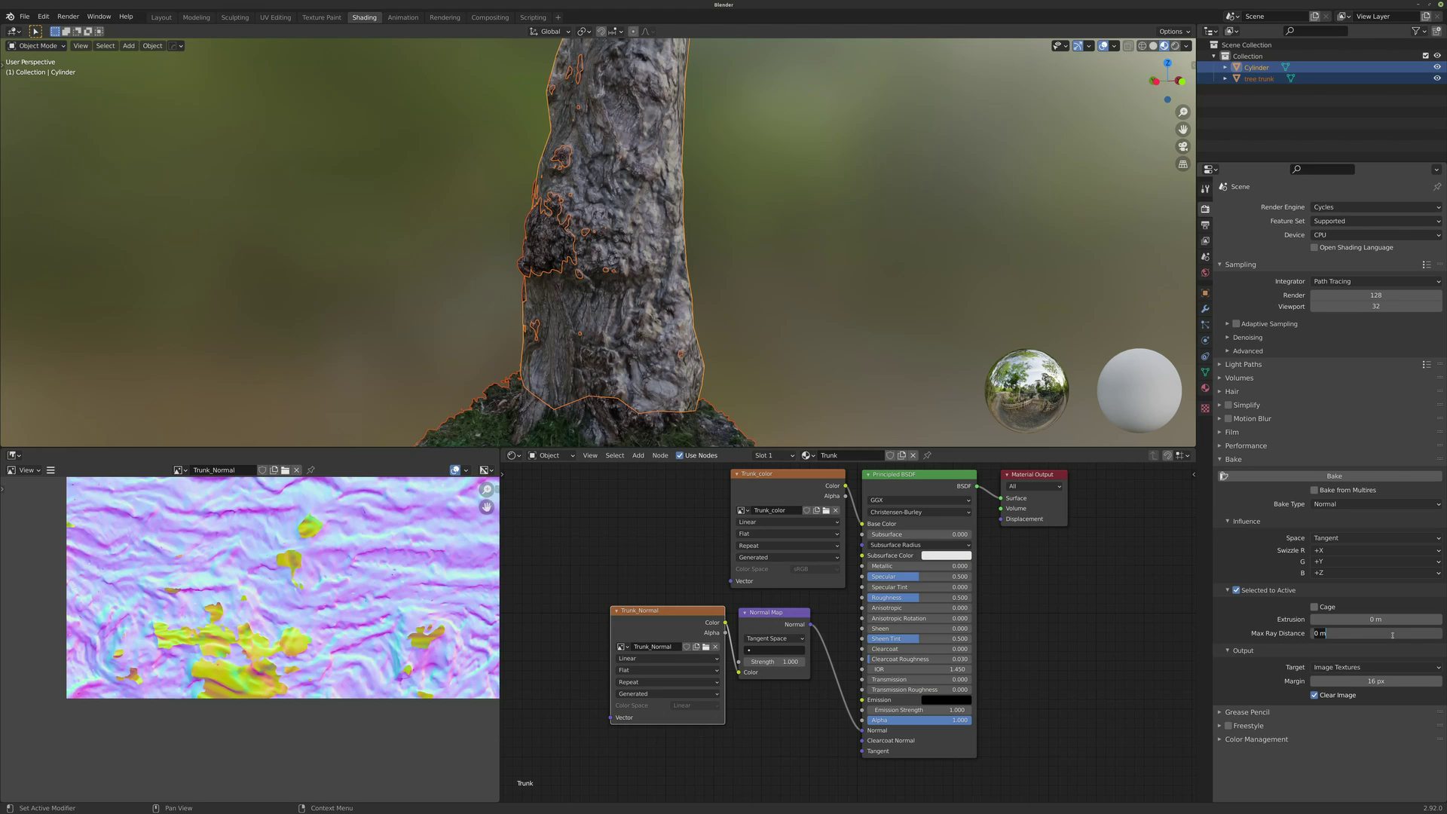
type("0.3")
key("Return")
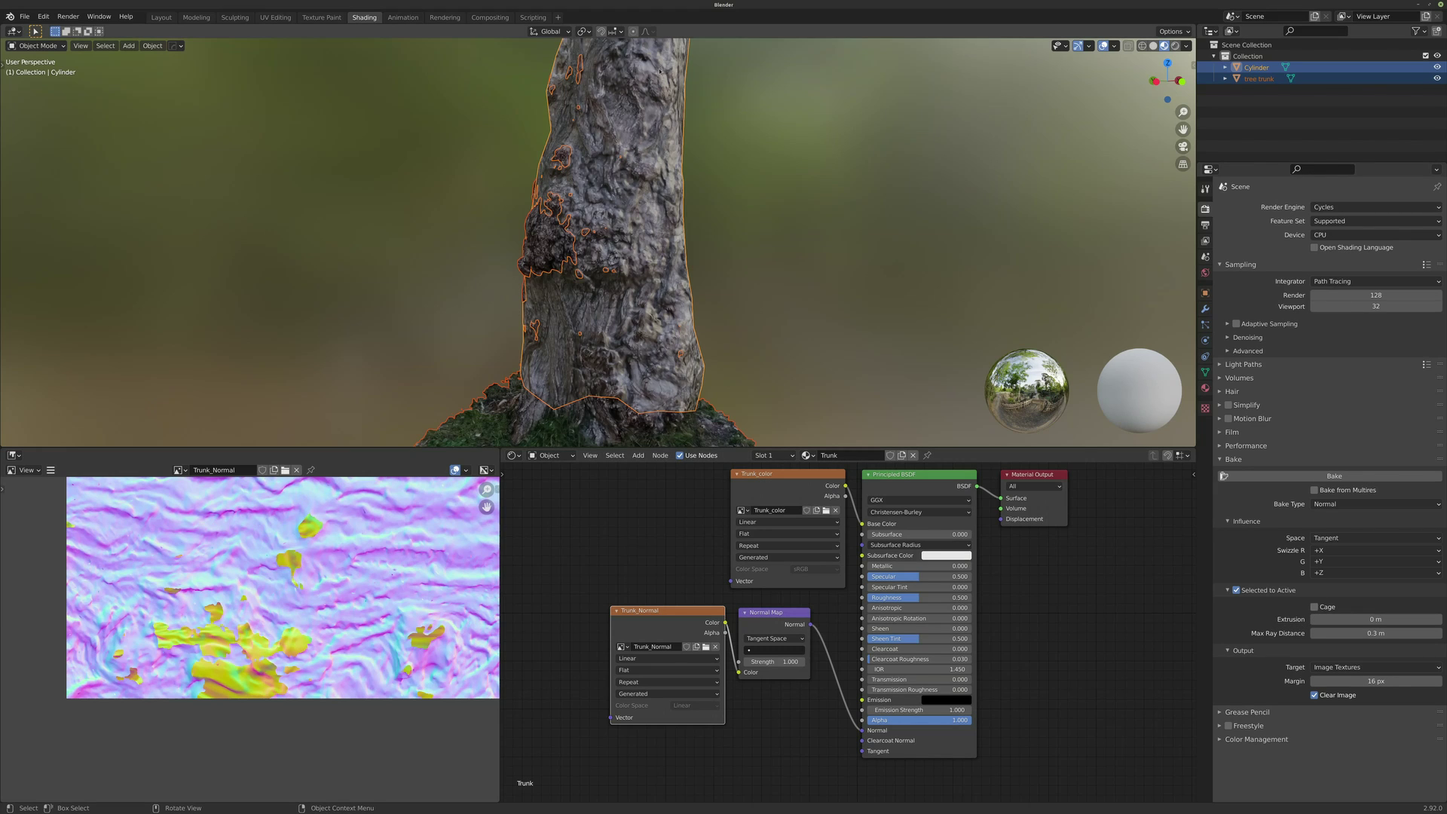
left_click(1372, 620)
type("0.3")
key("Return")
Select only the cylinder and set the Cycles render device to GPU Compute
middle_click_drag(632, 283, 731, 294)
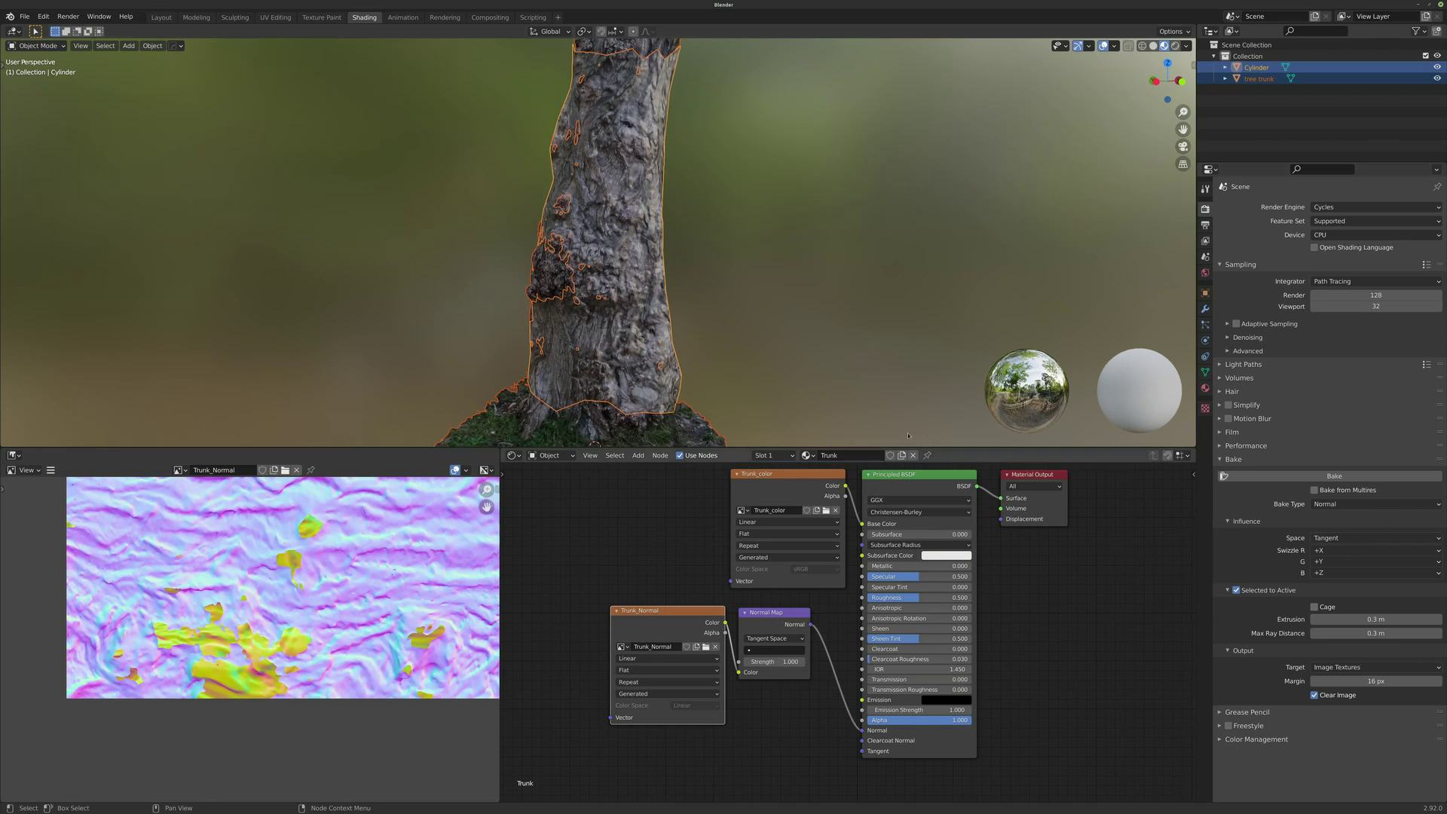
left_click(680, 360)
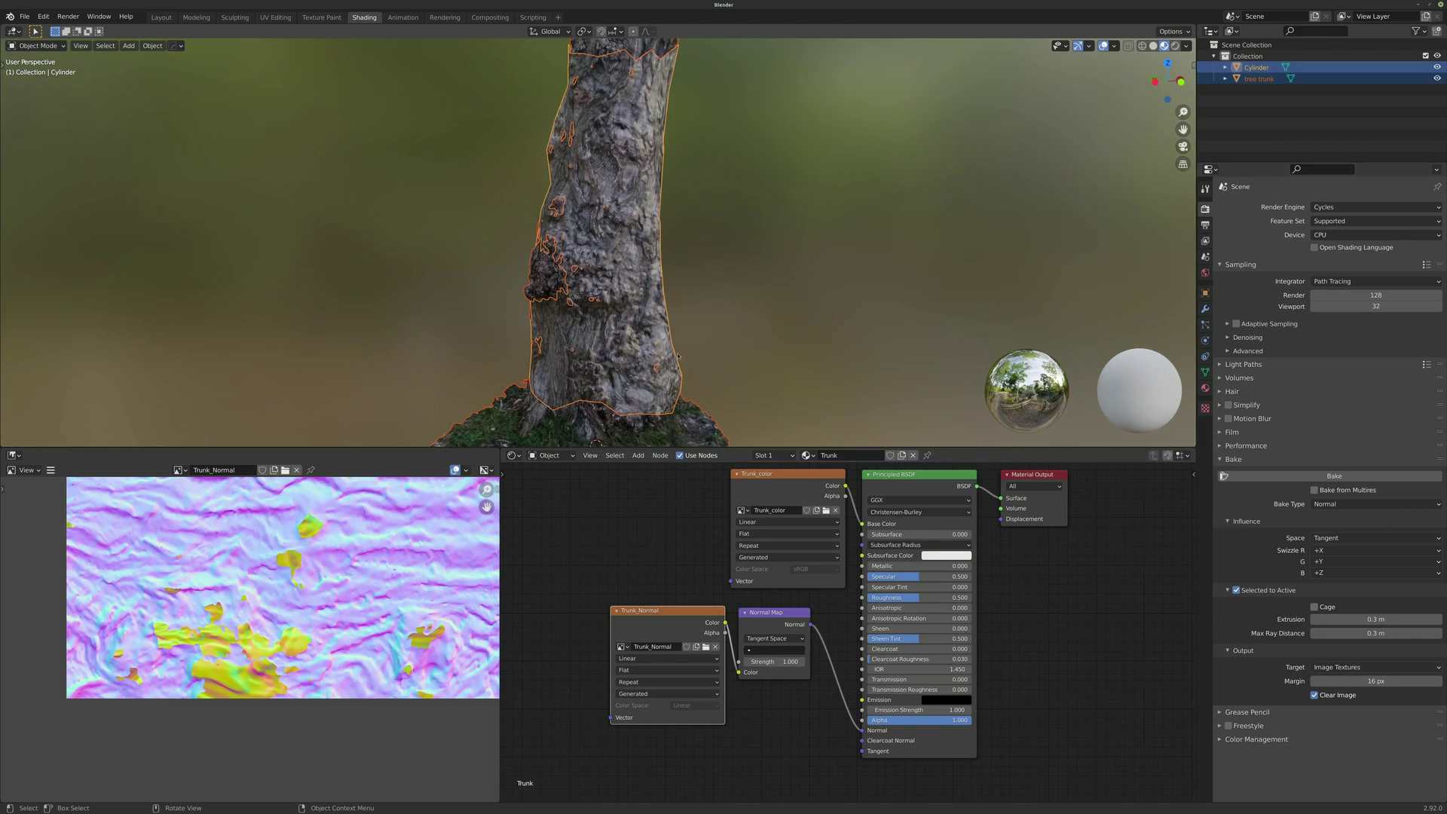
middle_click_drag(616, 281, 679, 388)
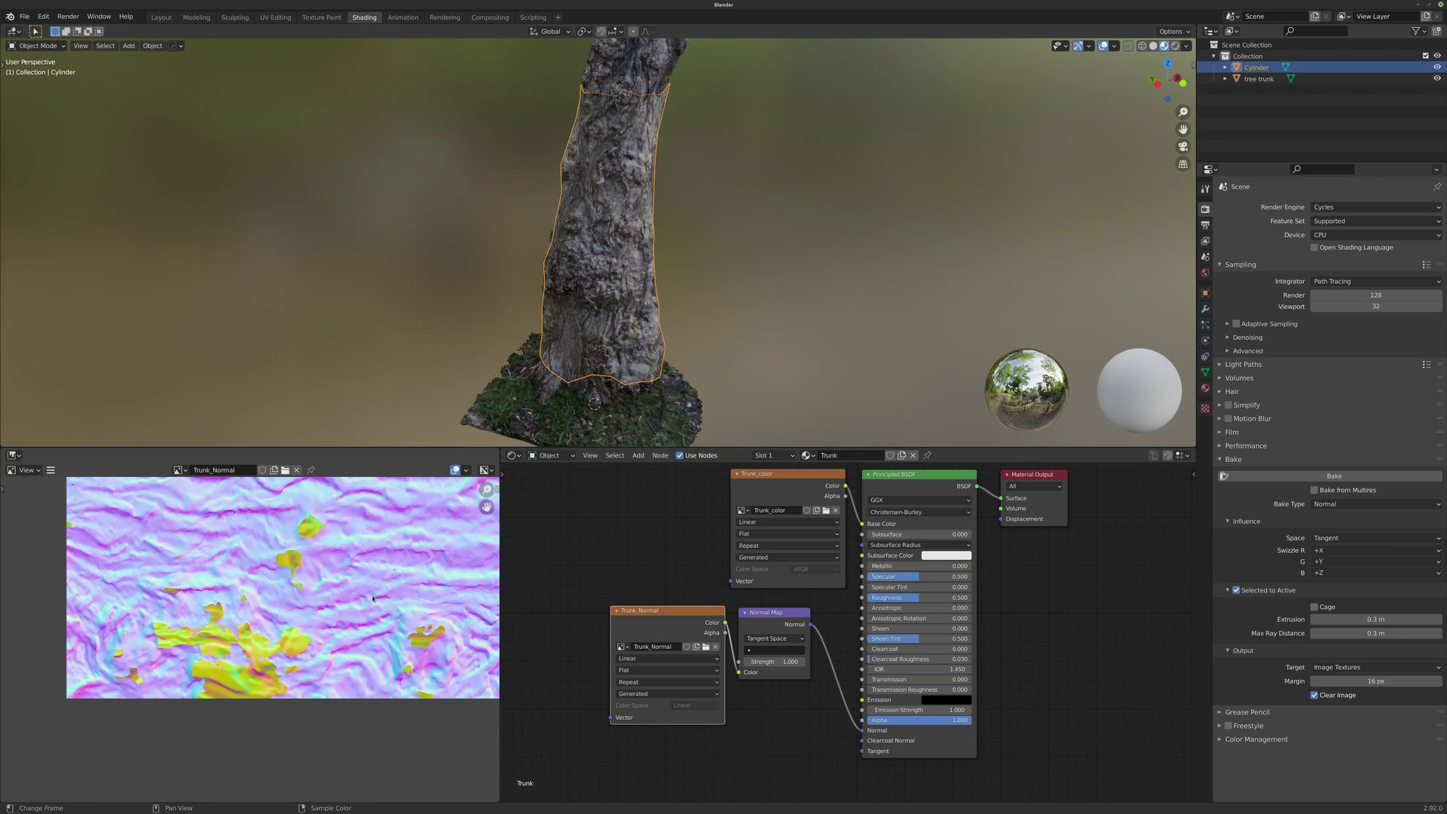
scroll(373, 599, "down", 3)
middle_click_drag(373, 600, 312, 643)
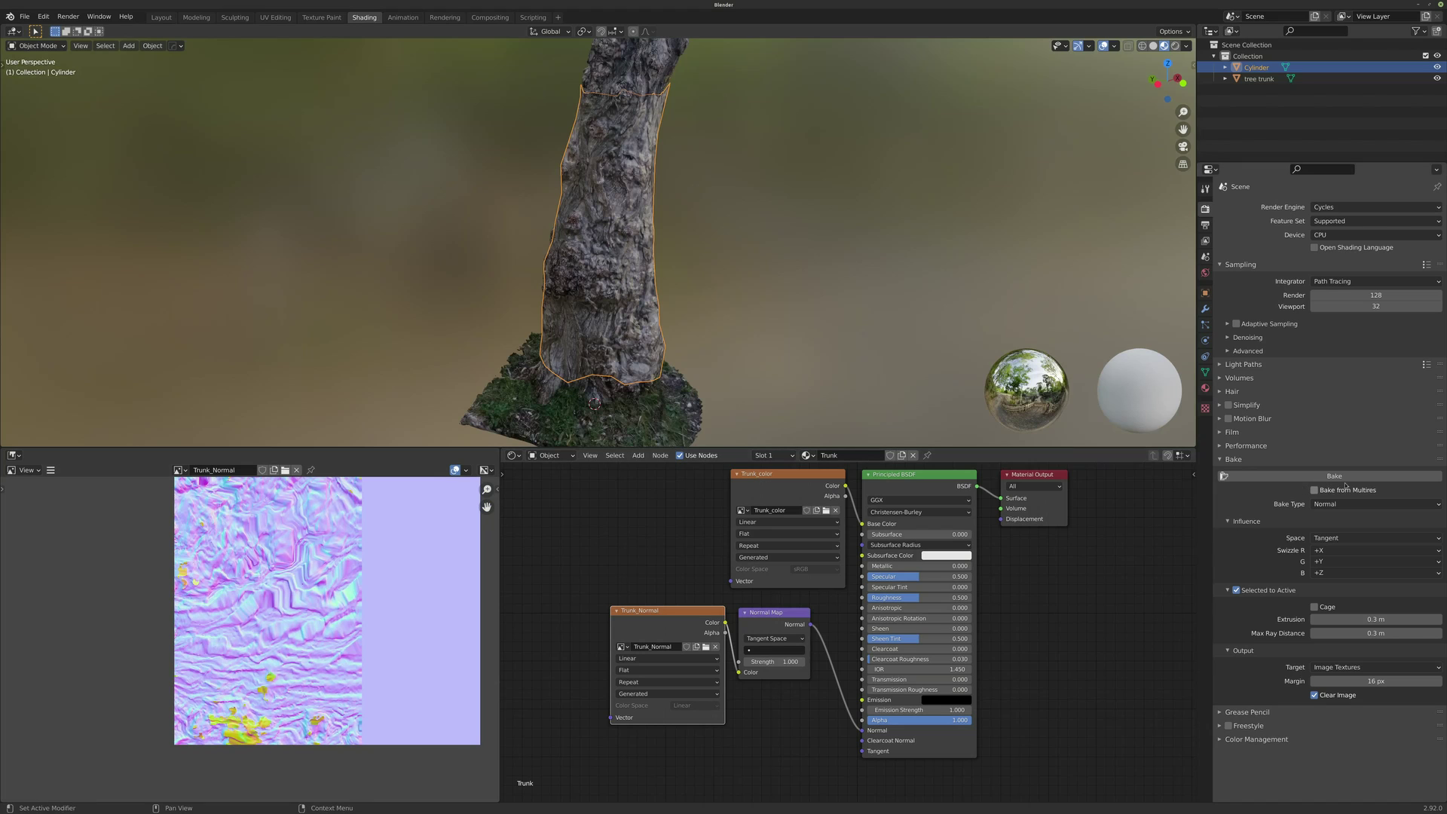
left_click(1328, 236)
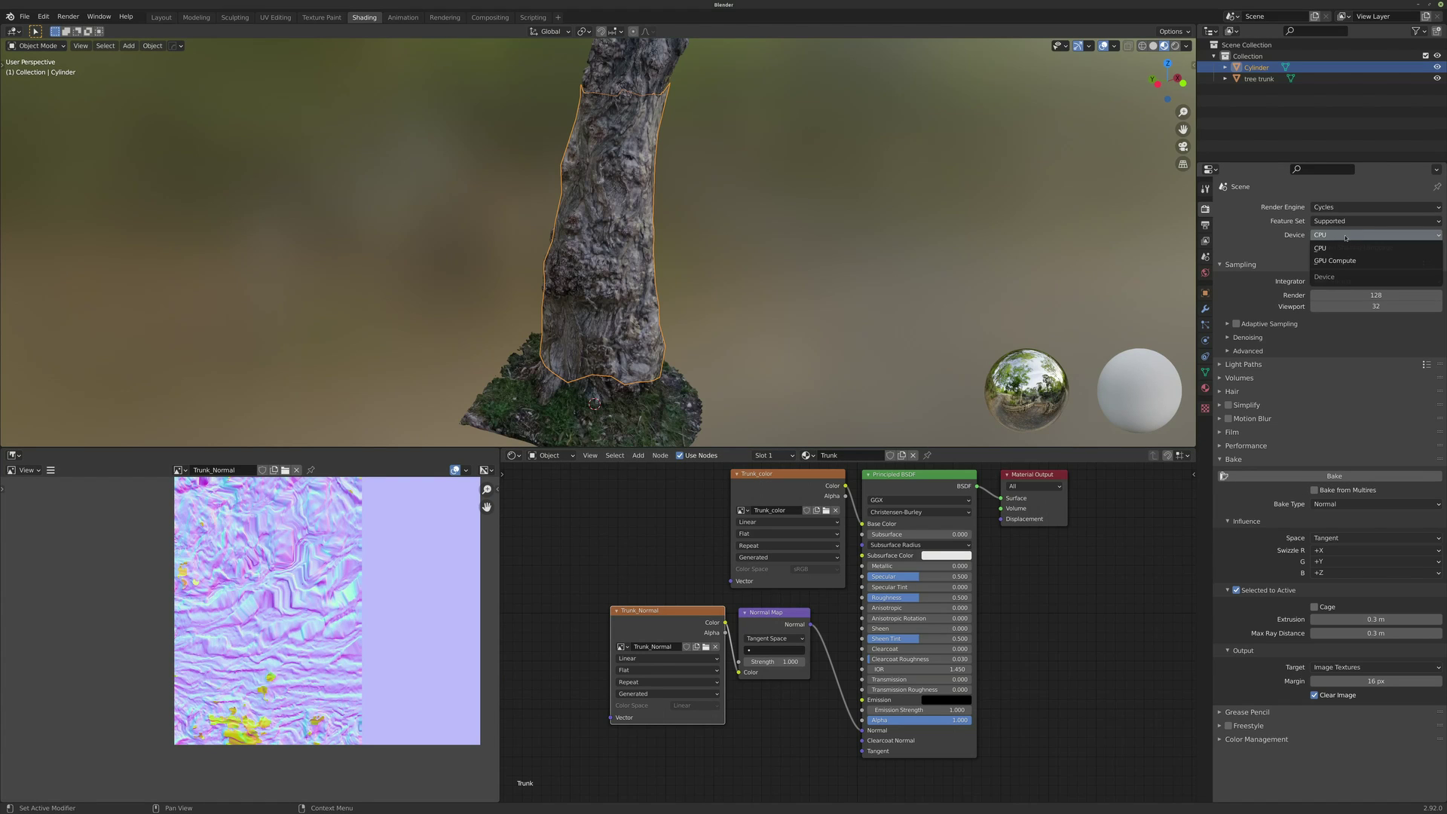
left_click(1337, 235)
left_click(1346, 235)
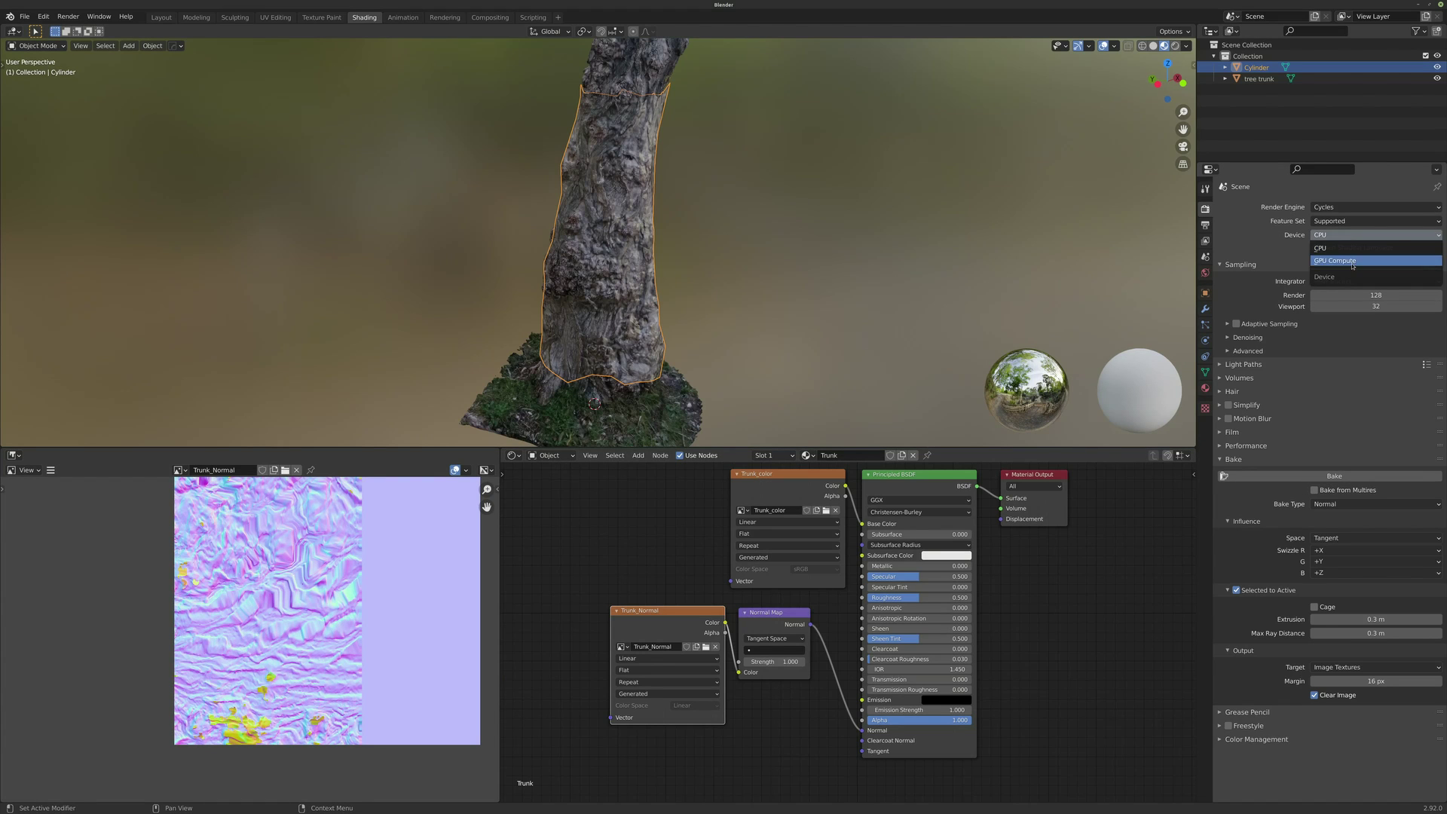
left_click(1350, 261)
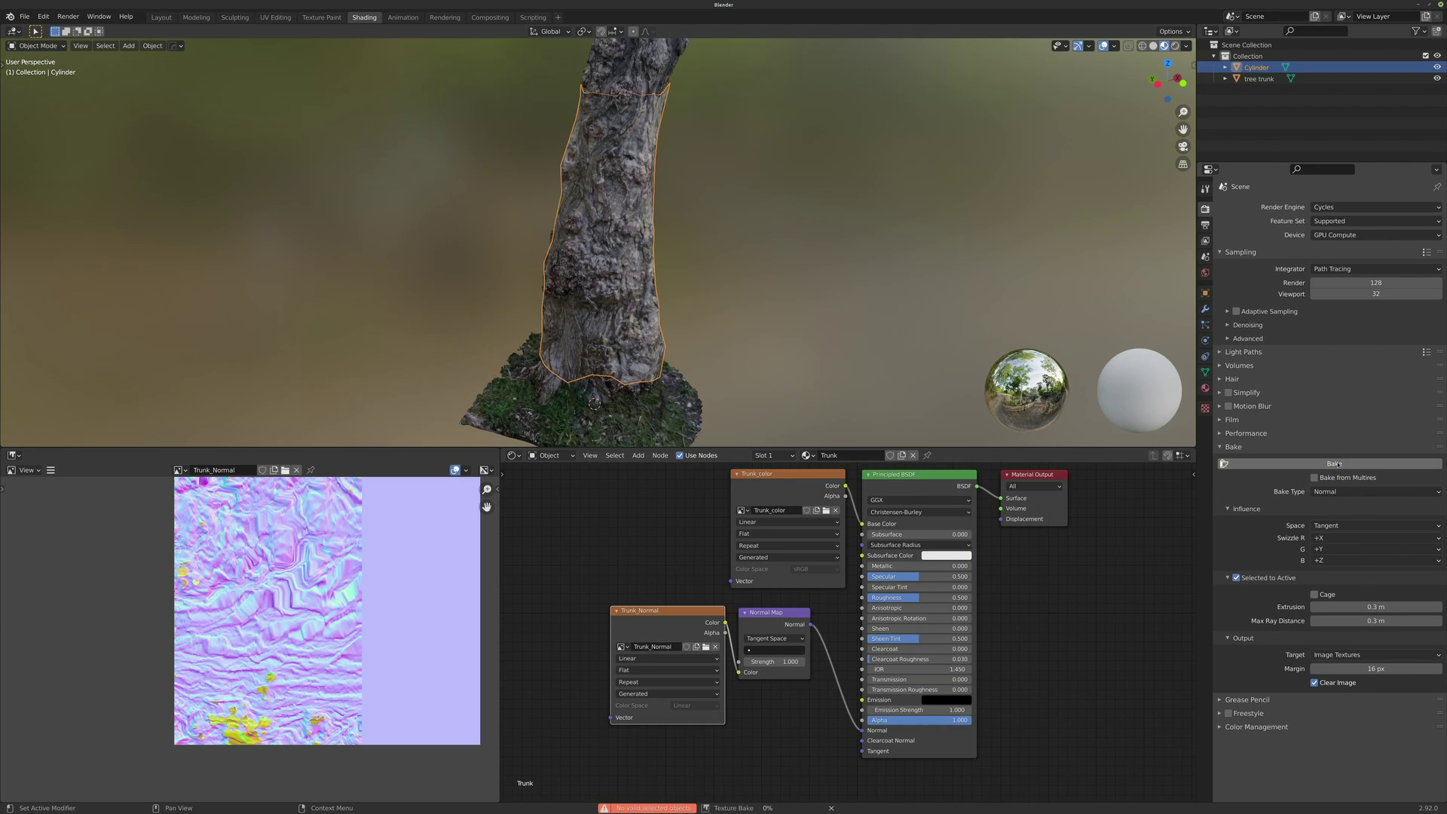
Select the tree trunk and then the cylinder, and rebake the normals onto the Trunk_Normal texture
left_click(625, 414)
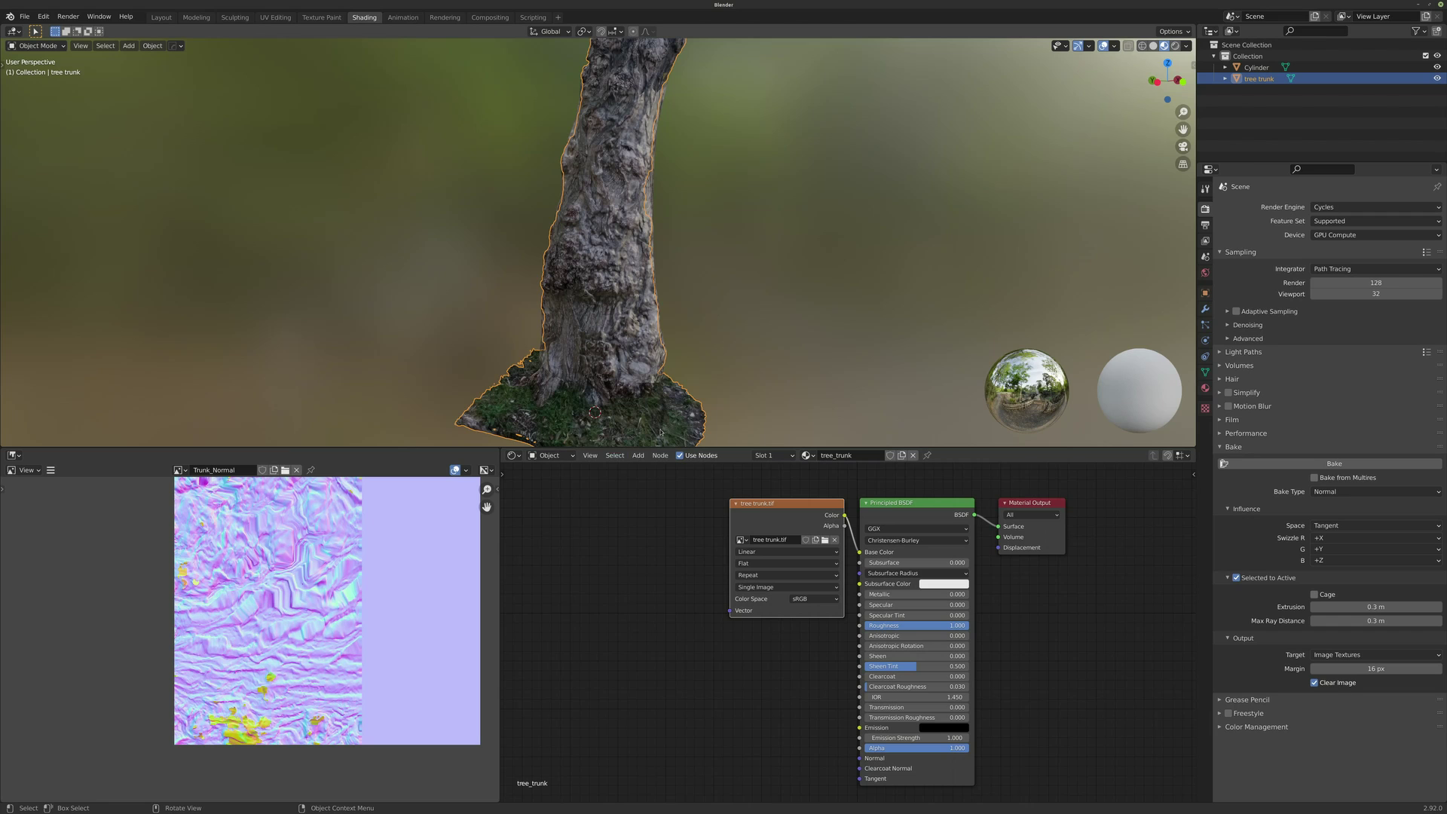
left_click(653, 197, "shift")
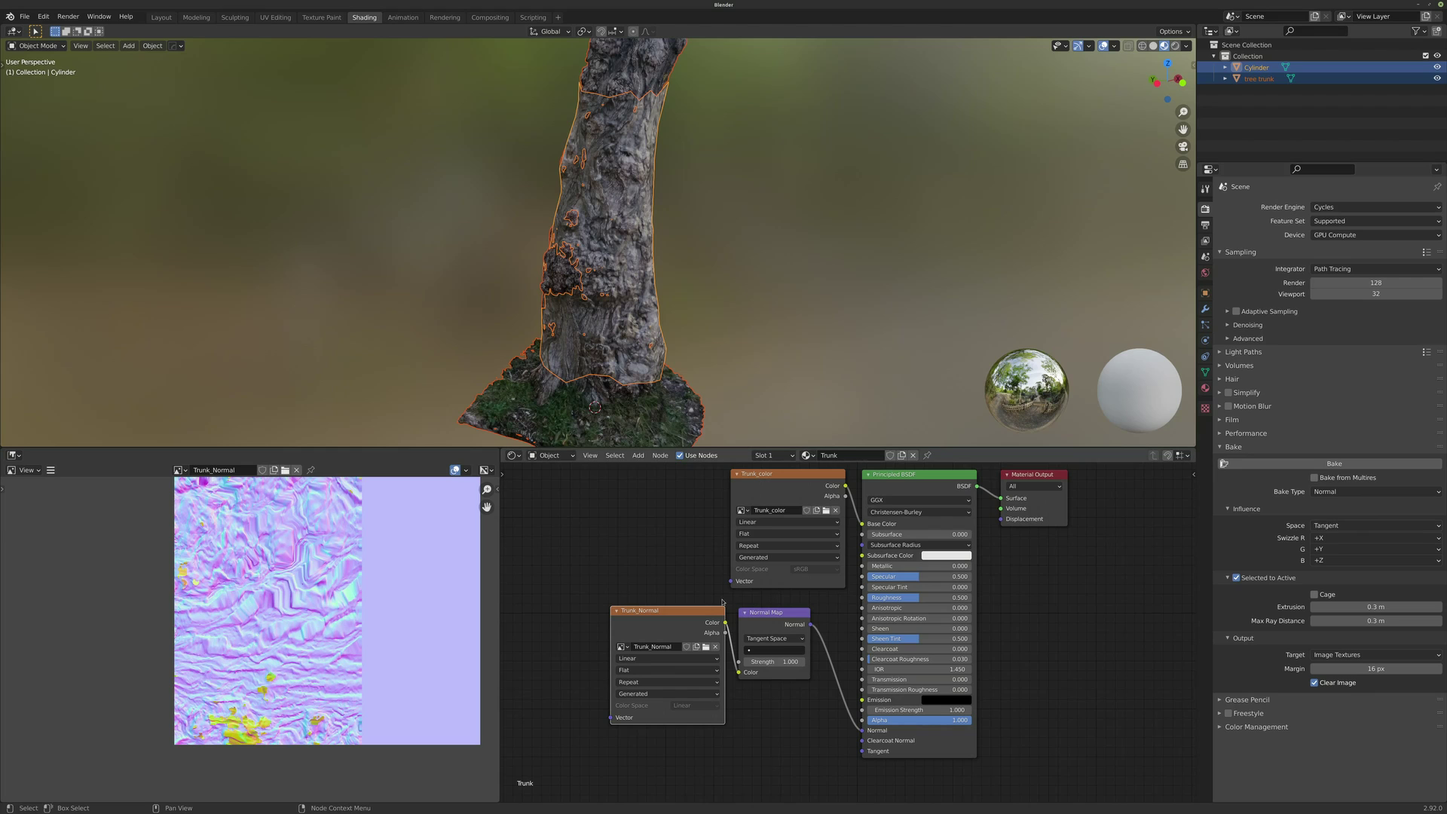
mouse_move(649, 612)
left_mouse_down()
mouse_move(661, 602)
mouse_move(639, 634)
mouse_move(723, 582)
mouse_move(644, 609)
left_mouse_up()
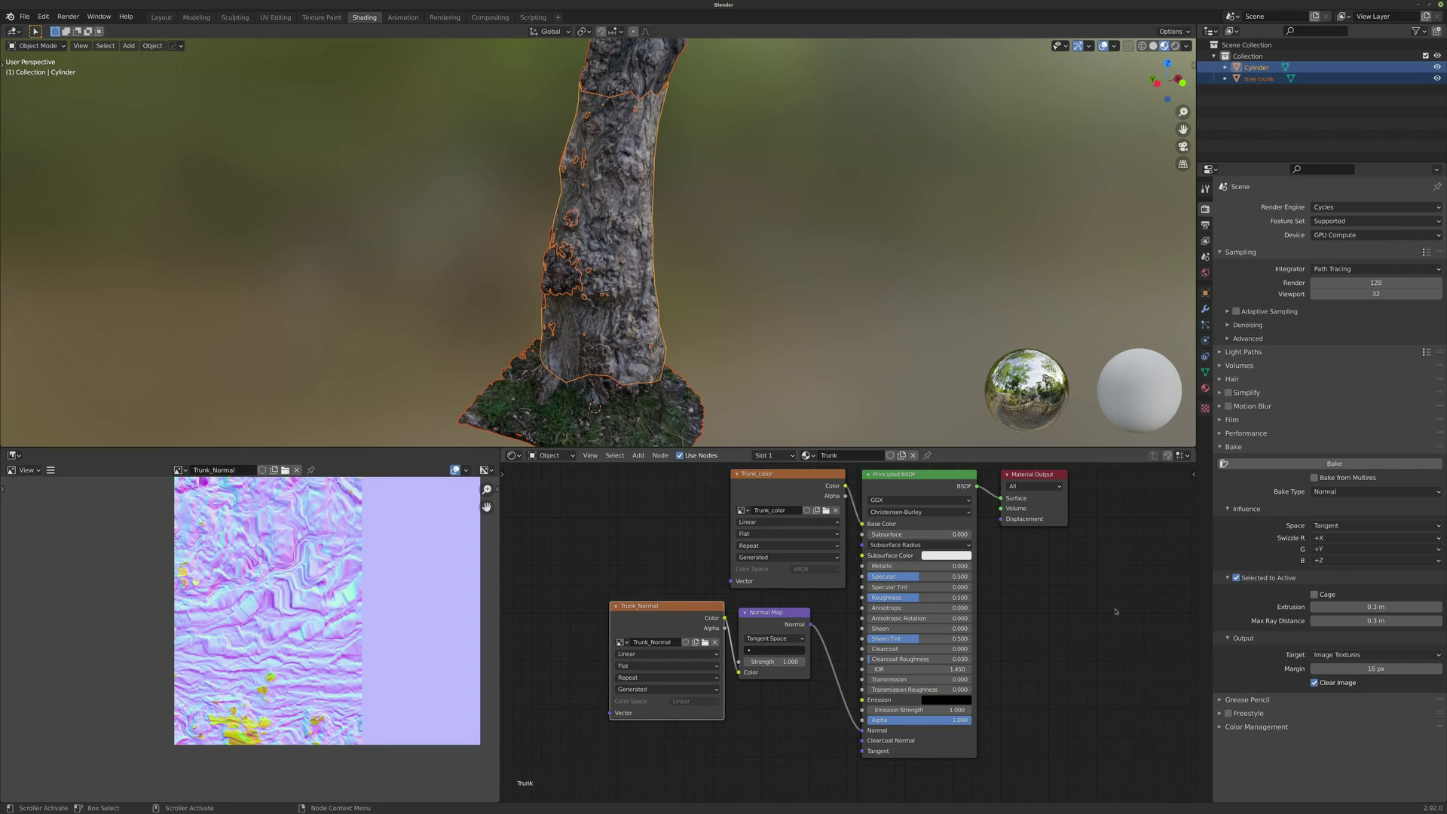
left_click(1334, 465)
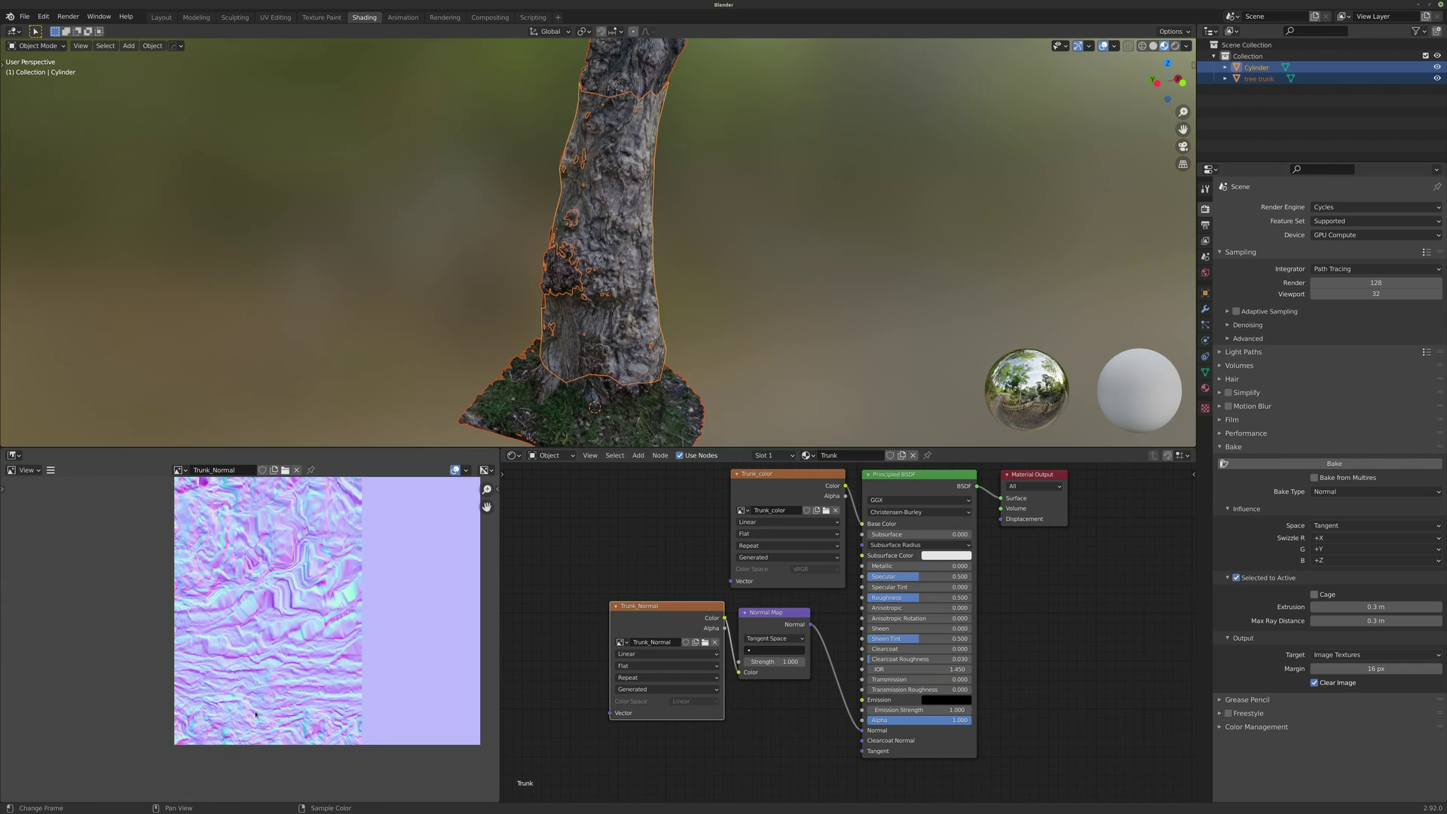
Examine the rebaked Trunk_Normal image up close, especially its lower part, for remaining baking errors
scroll(241, 710, "up", 3)
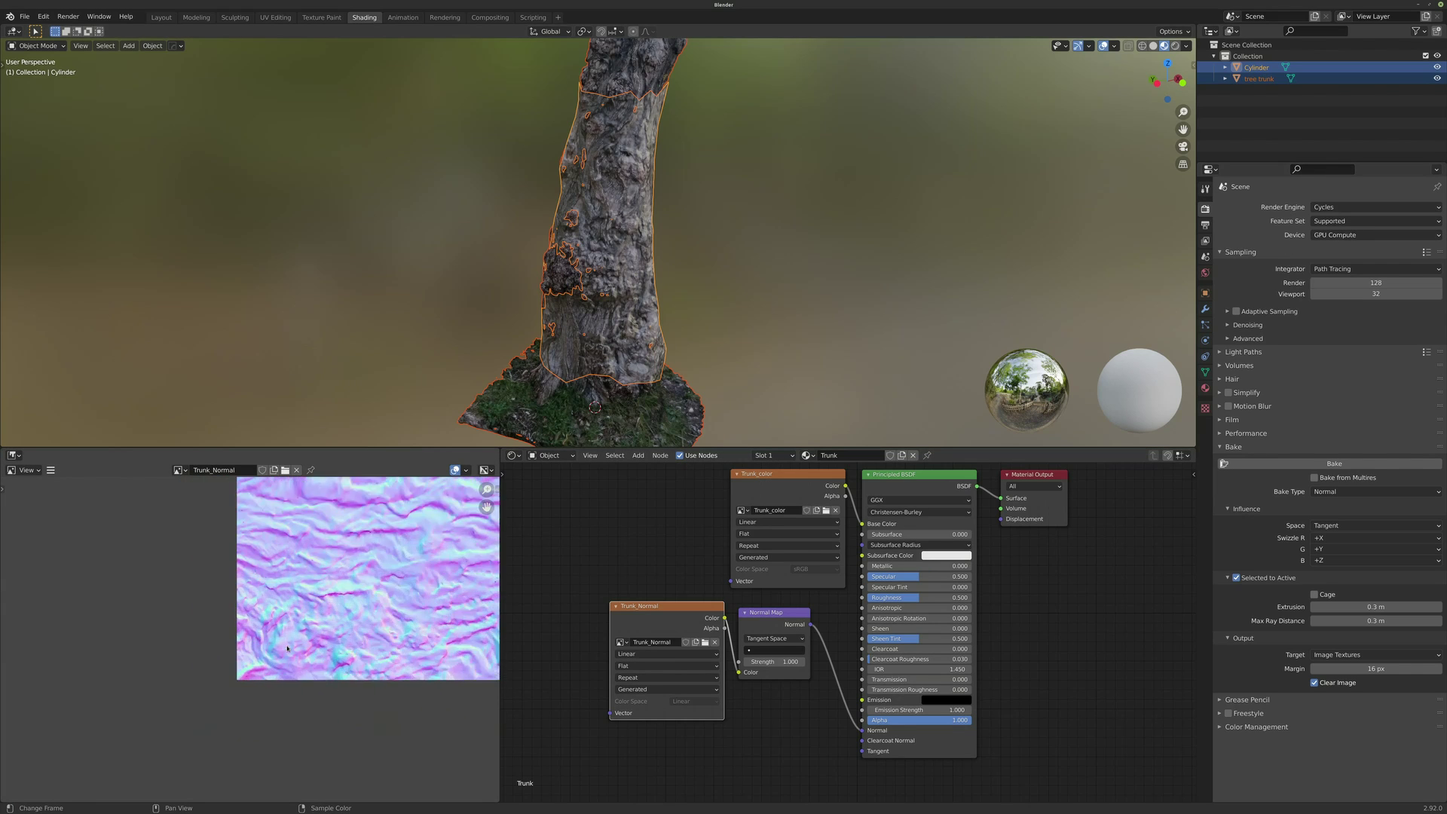
middle_click_drag(386, 653, 258, 667)
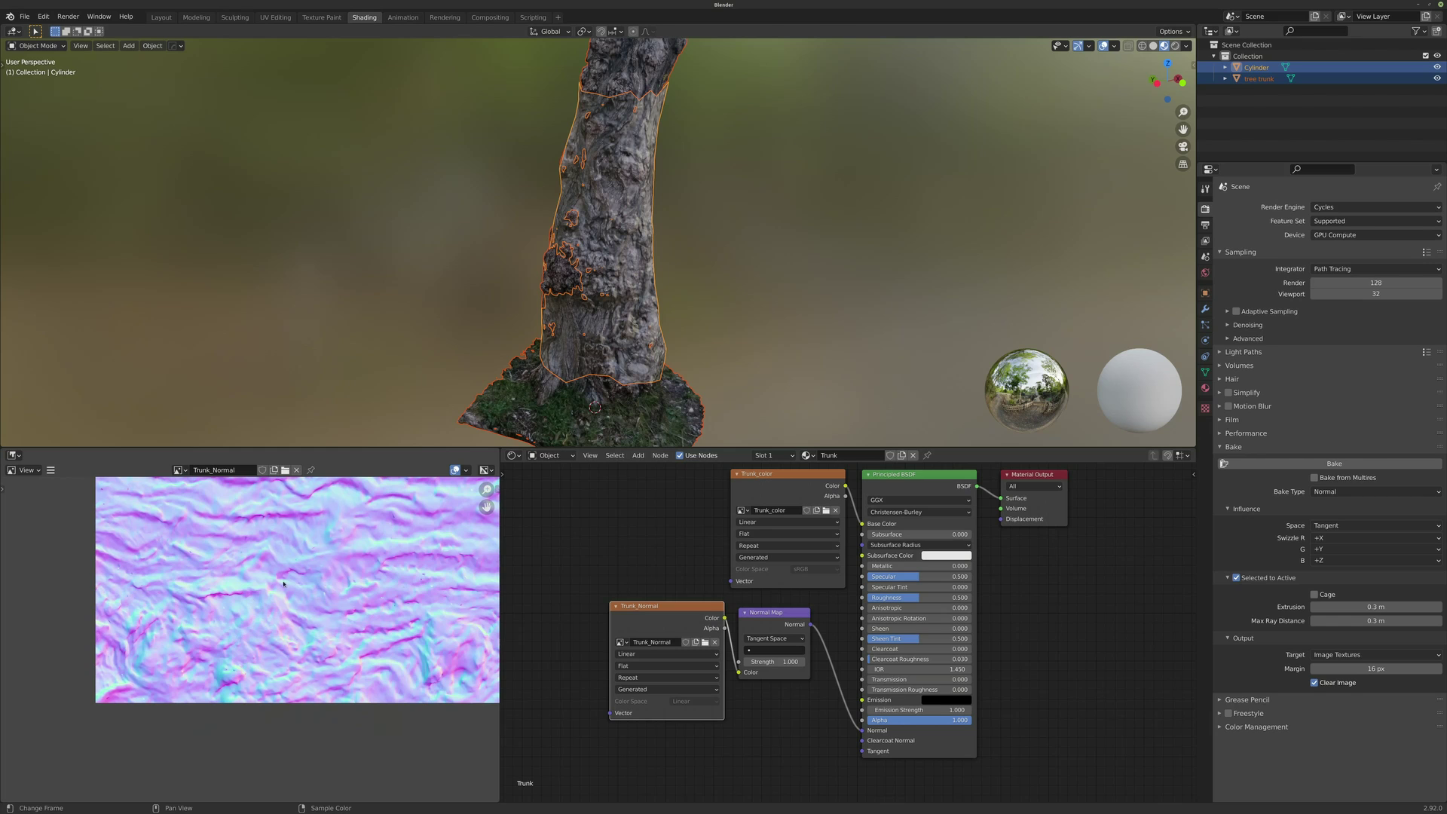
scroll(300, 595, "down", 1)
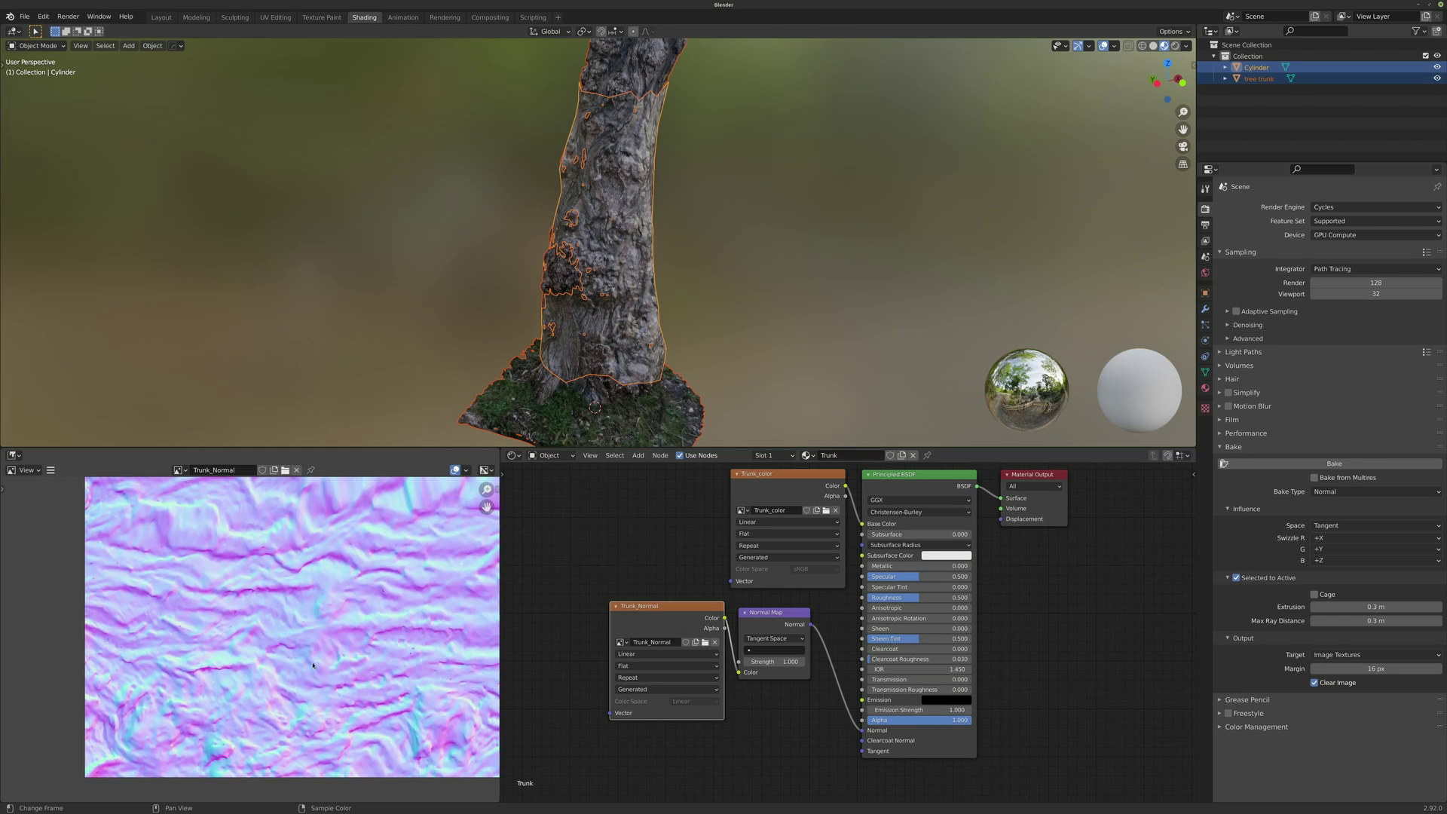
scroll(322, 678, "up", 2)
scroll(322, 677, "down", 1)
scroll(237, 685, "up", 1)
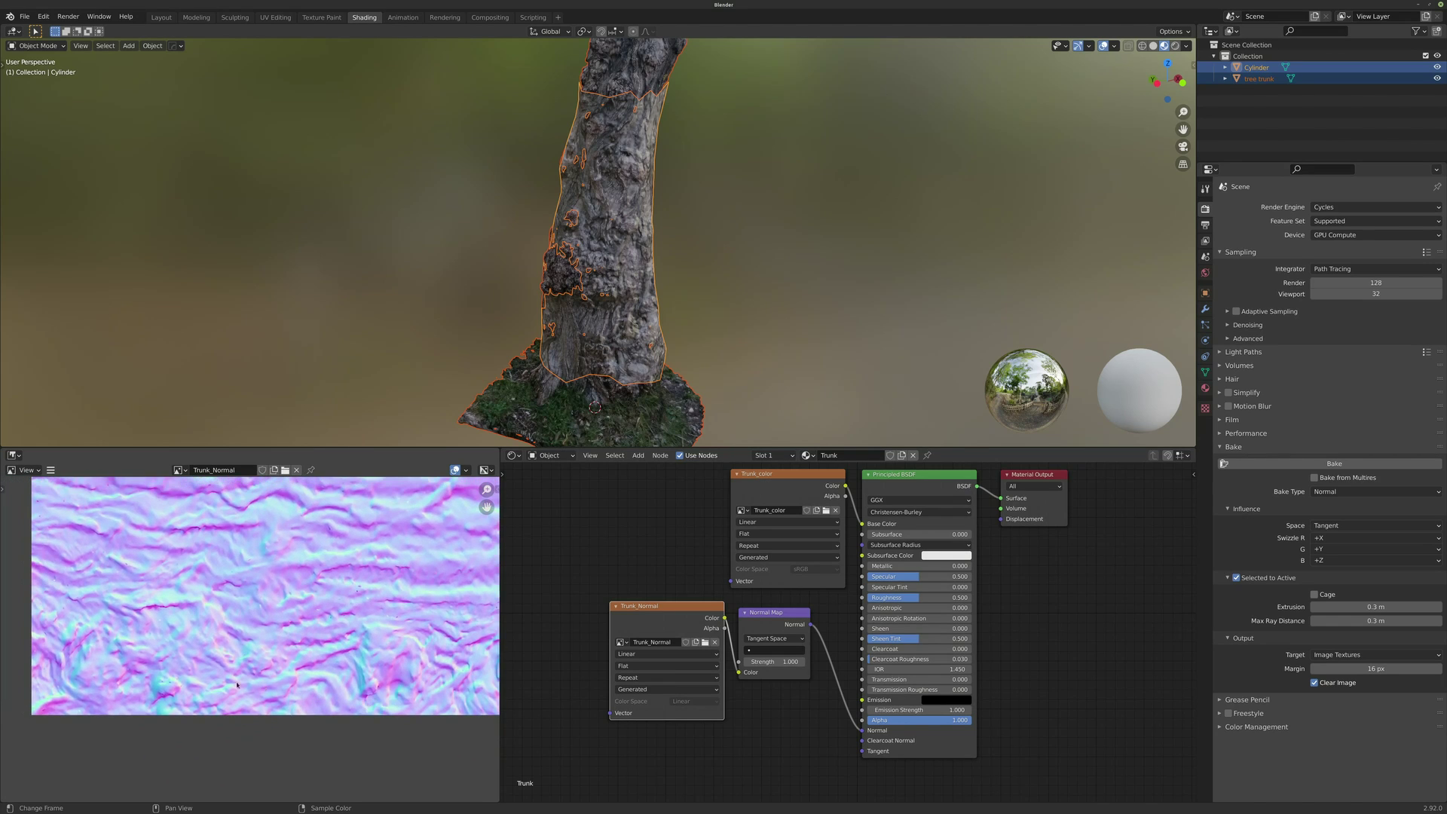
scroll(173, 663, "up", 2)
scroll(226, 656, "down", 1)
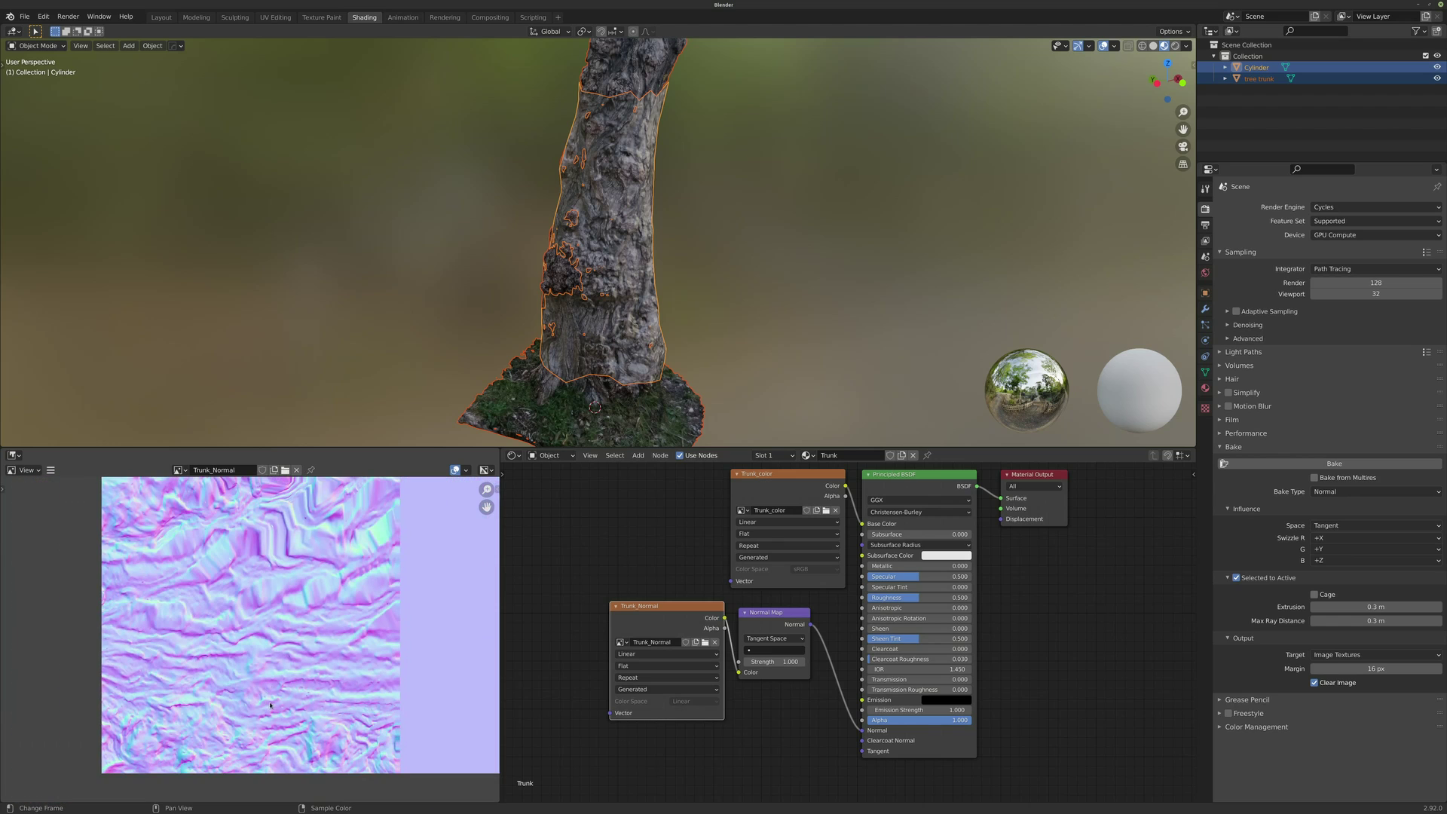
Select only the cylinder, isolate it in local view, and inspect its baked bark surface from all sides
scroll(280, 646, "up", 1)
scroll(277, 643, "down", 2)
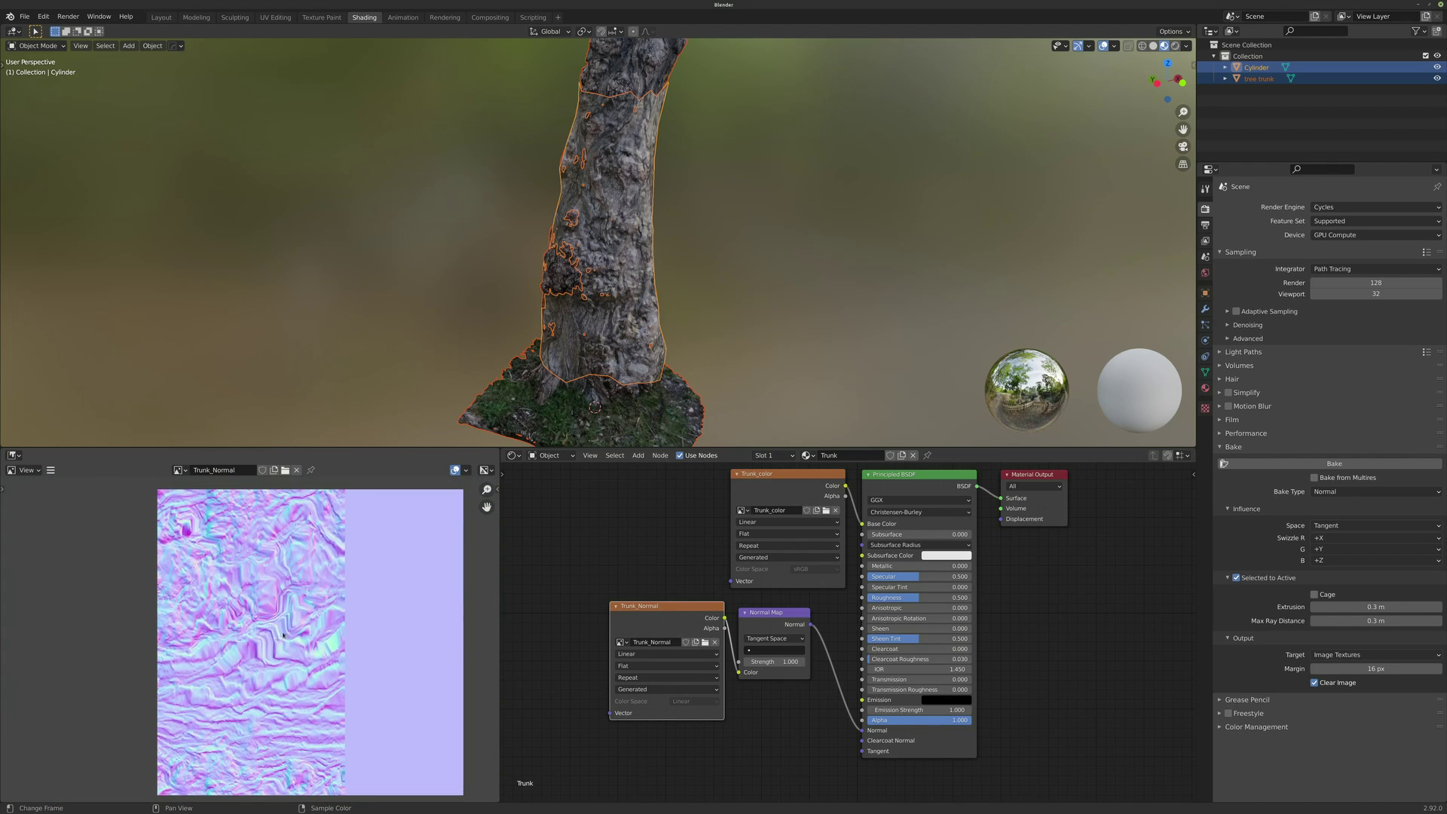
left_click(686, 251)
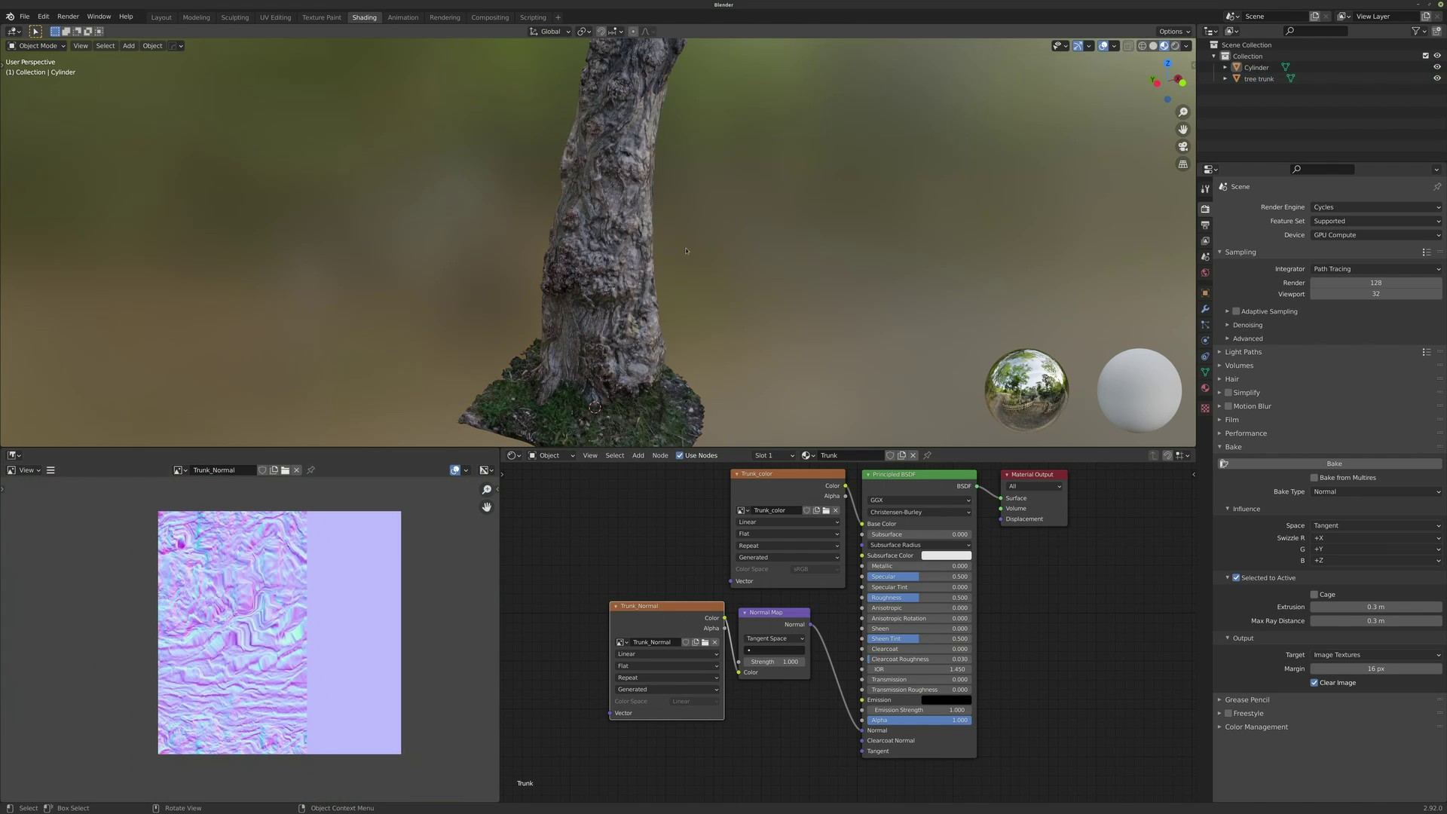
left_click(660, 216)
middle_click_drag(716, 268, 693, 237)
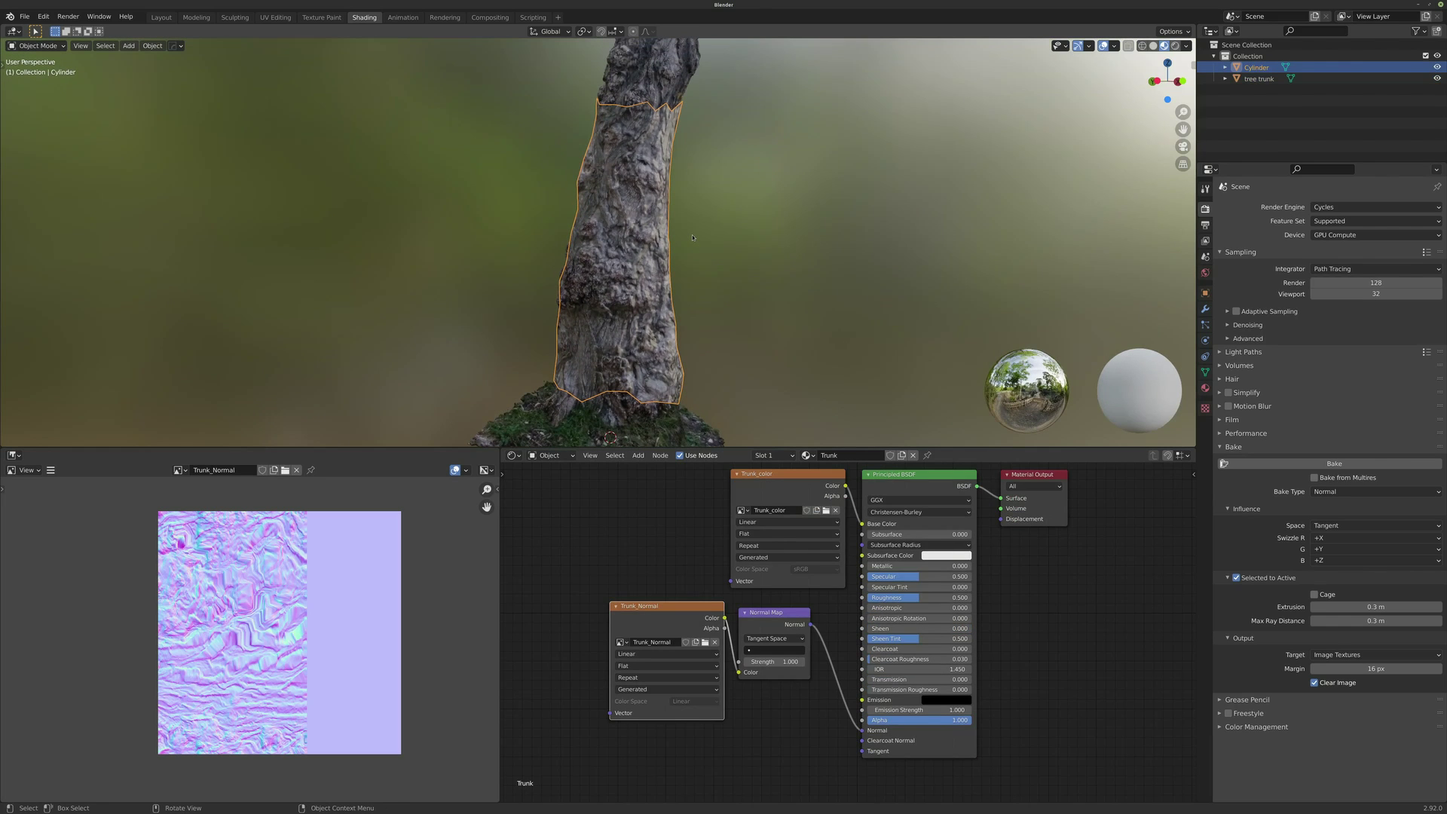
key("KP_Divide")
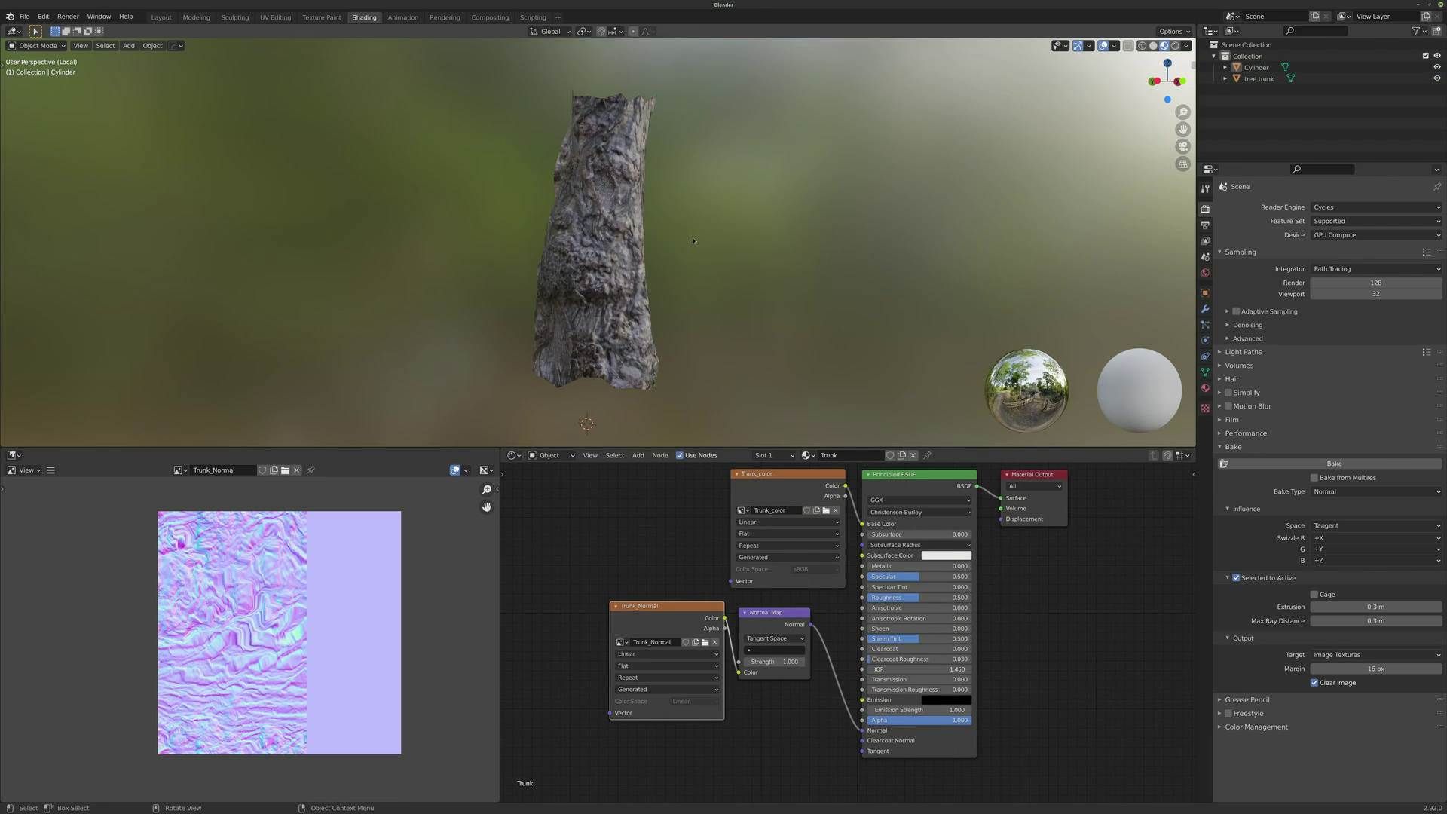
middle_click_drag(674, 257, 595, 293)
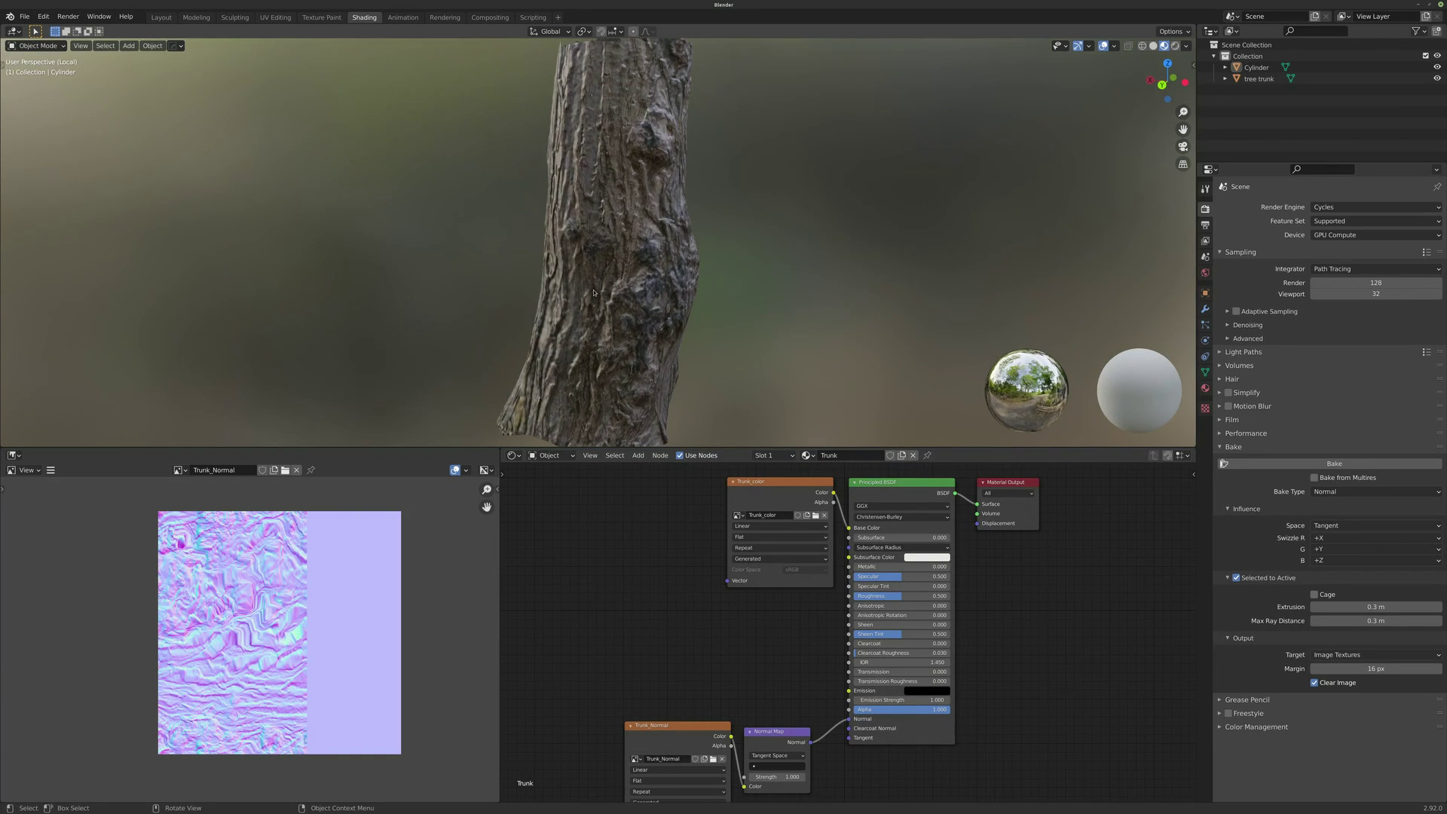
middle_click_drag(531, 291, 775, 293)
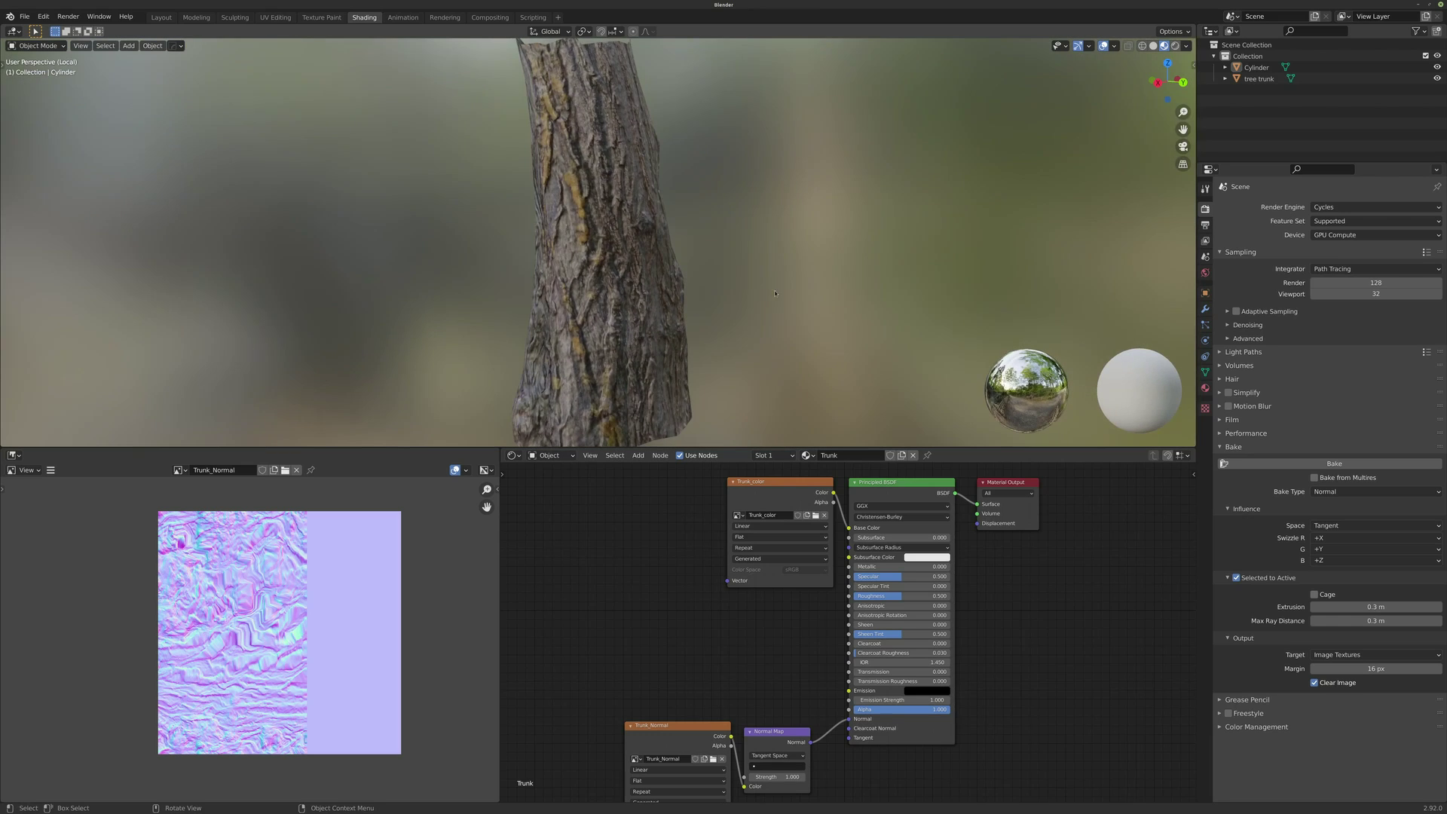
middle_click_drag(609, 145, 737, 253)
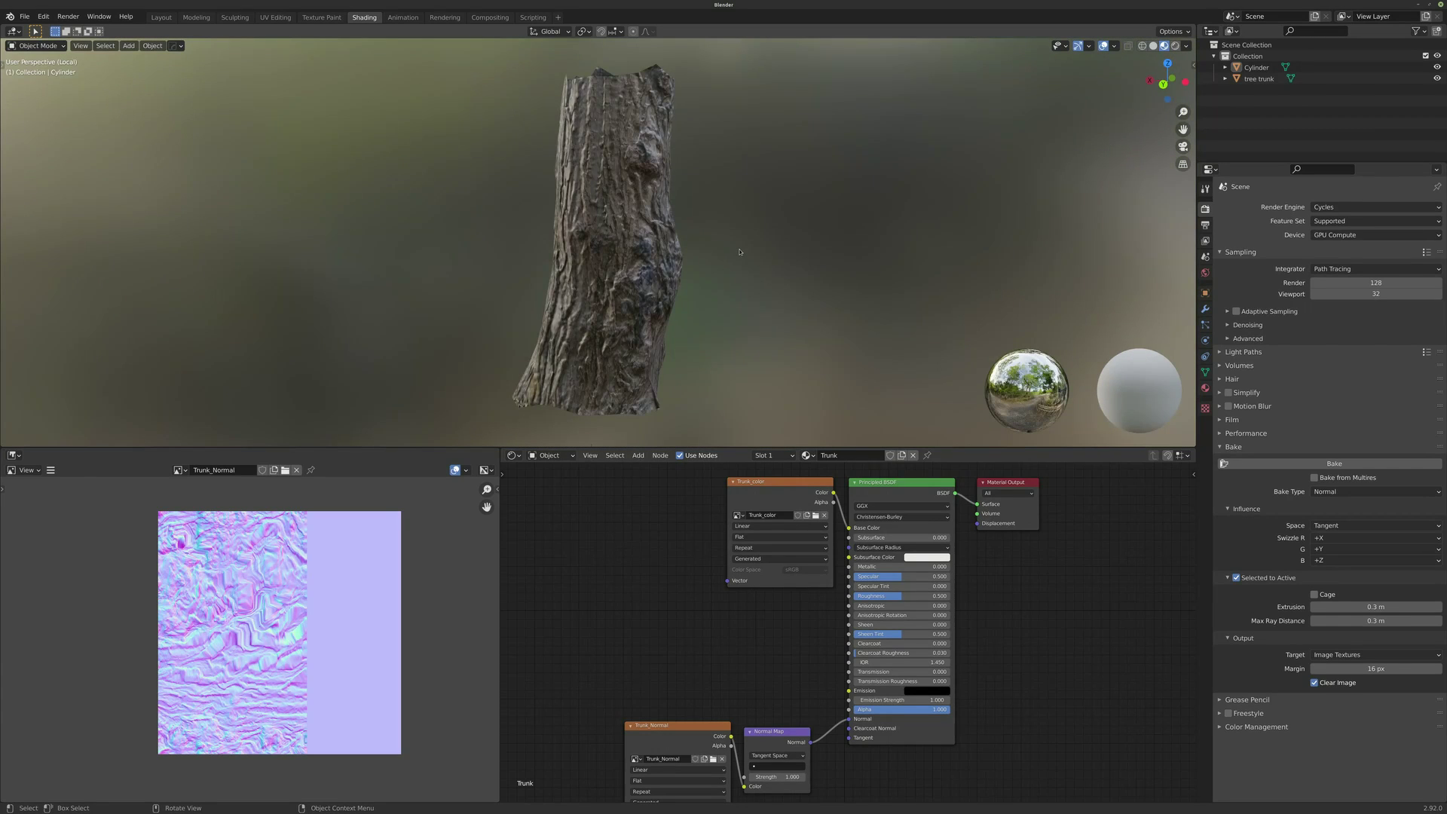
Show the wireframe overlay and examine the isolated cylinder's low-poly geometry beneath the baked bark from several angles
left_click(1115, 48)
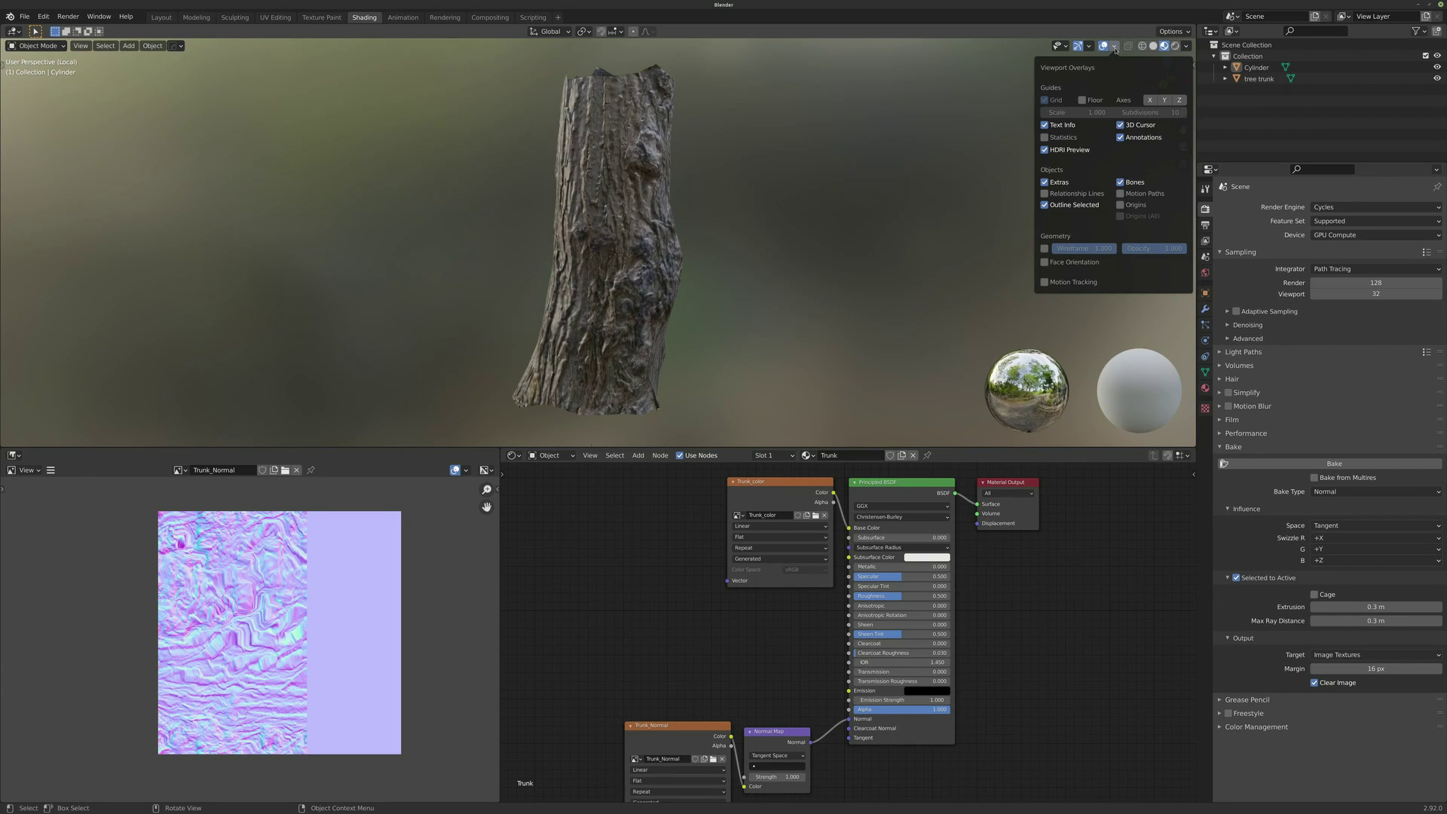
left_click(1044, 249)
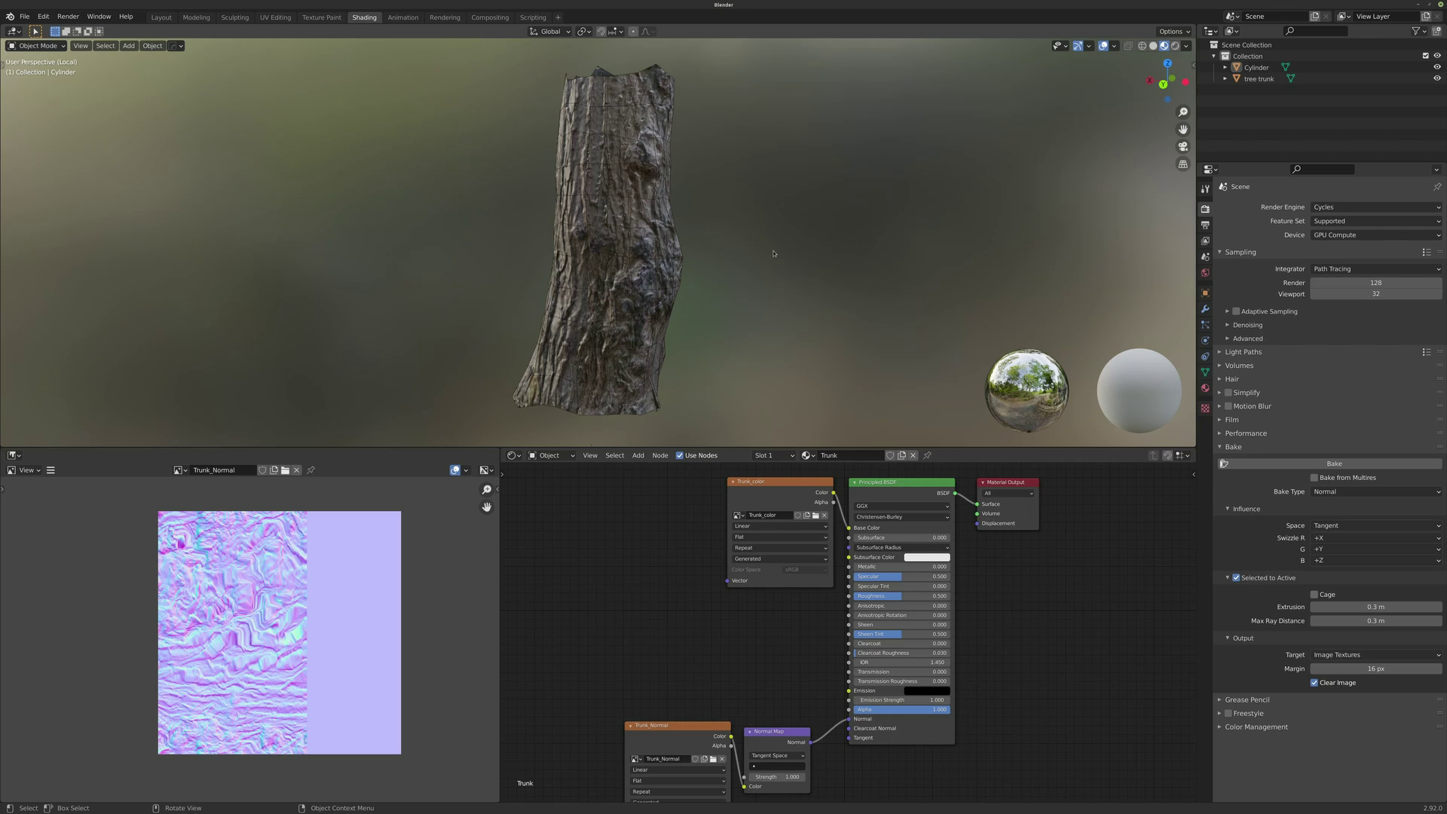
middle_click_drag(776, 251, 664, 287)
left_click(646, 293)
left_click(681, 269)
scroll(681, 268, "up", 2)
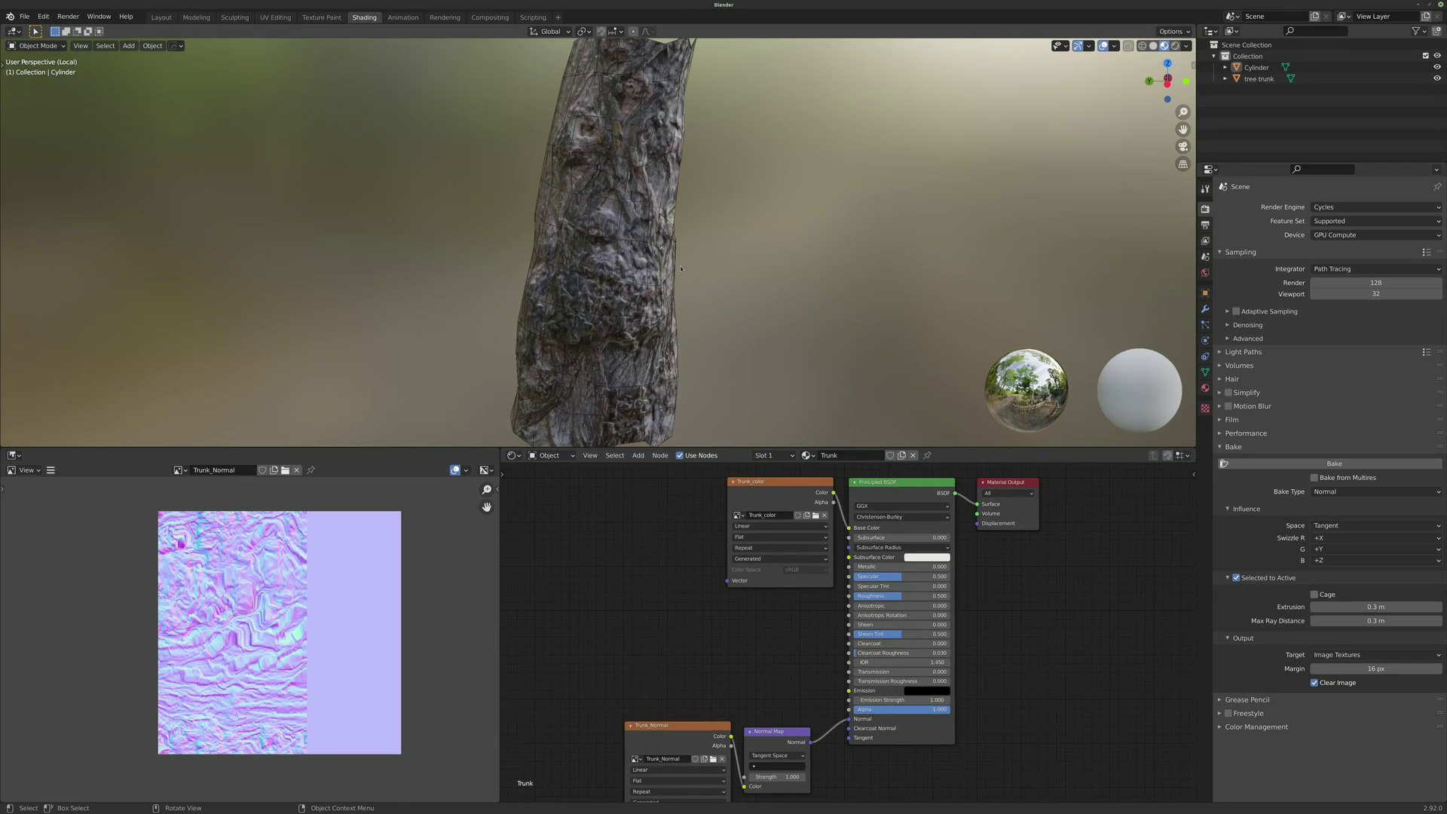
scroll(730, 269, "down", 2)
middle_click_drag(768, 280, 694, 281)
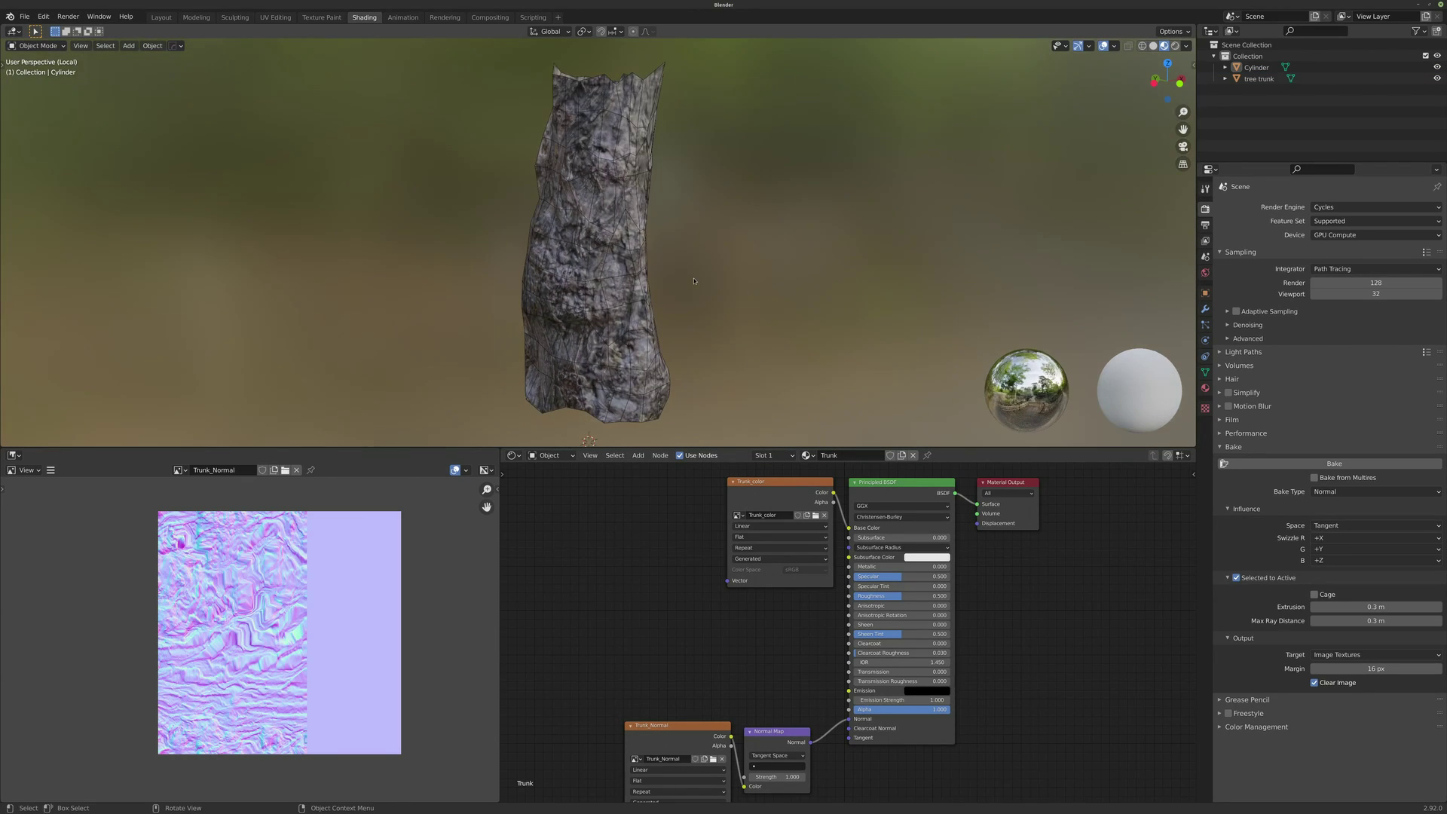
Leave local view to bring back the scanned tree trunk, and turn off the wireframe overlay
key("KP_Divide")
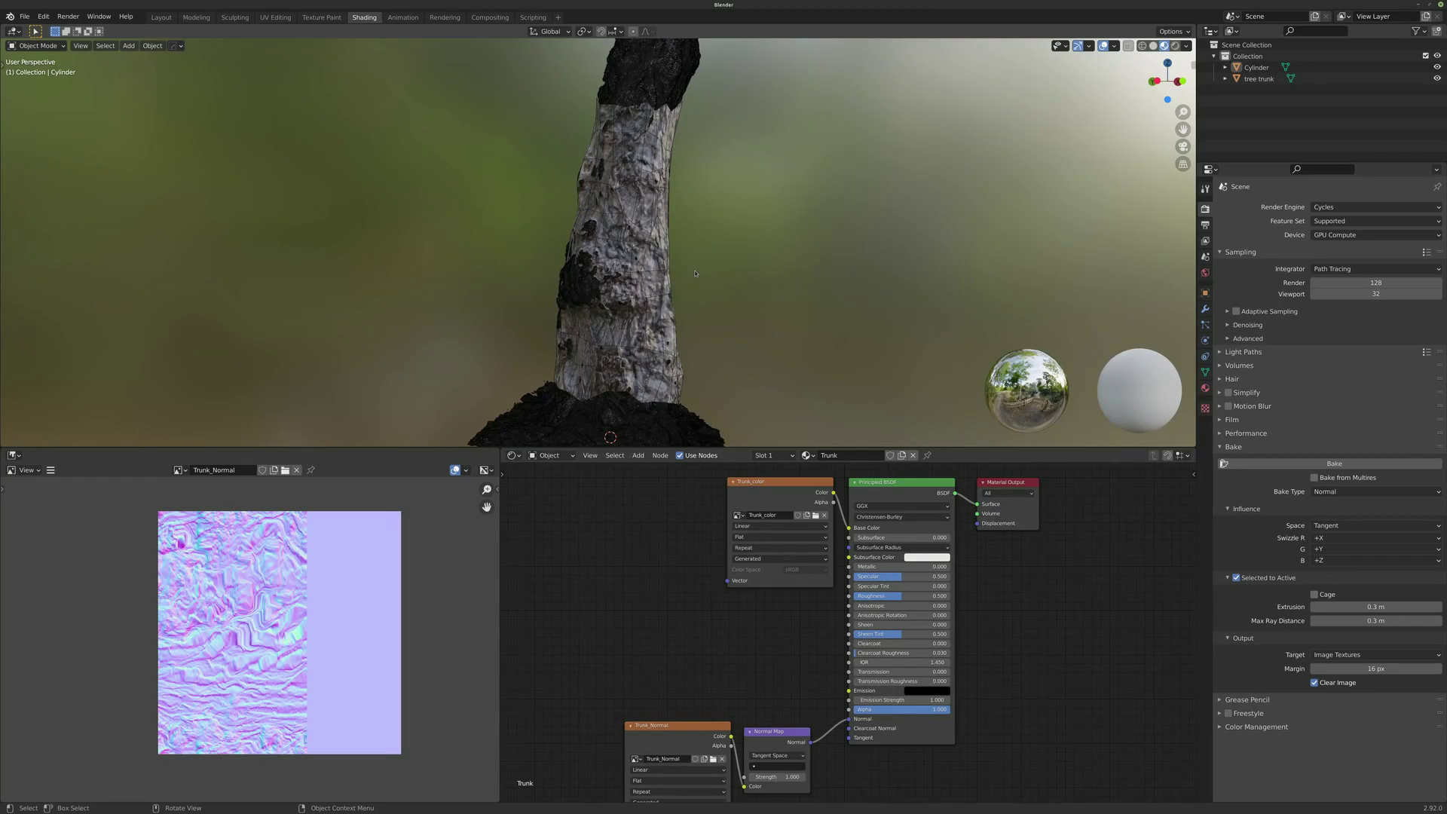
left_click(1114, 46)
left_click(1044, 249)
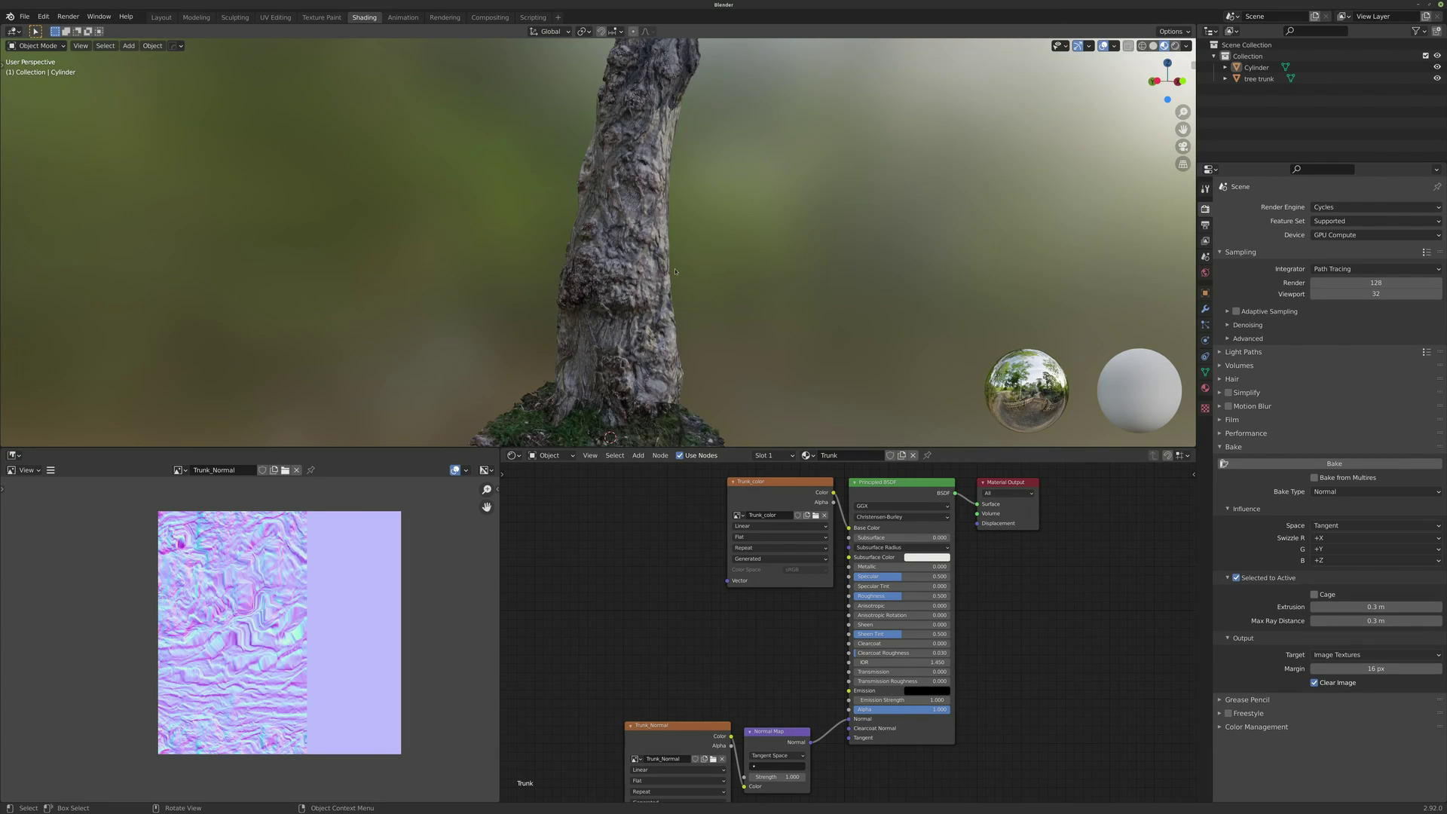